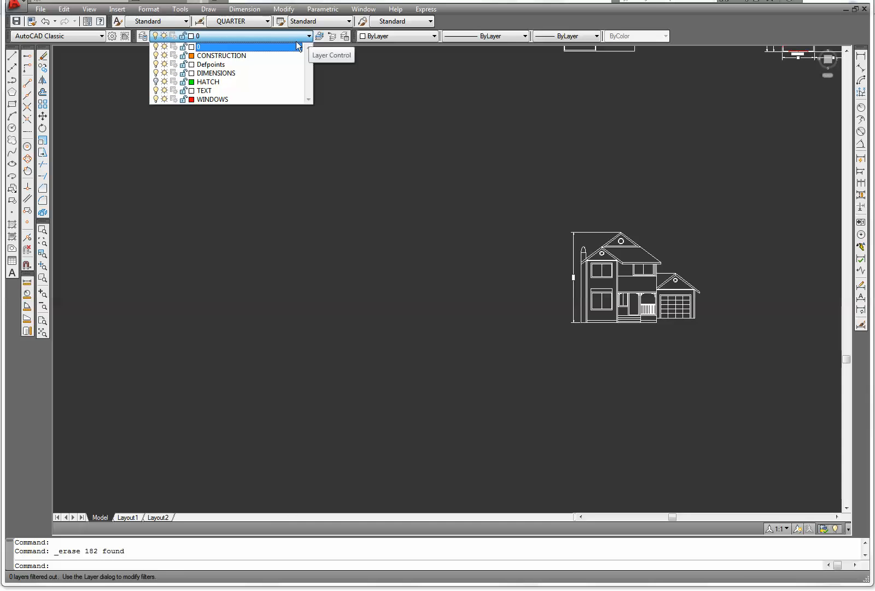
# Make CONSTRUCTION the current layer and draw a rectangle 128' long by 92' wide left of the house elevation
pyautogui.click(241, 56)
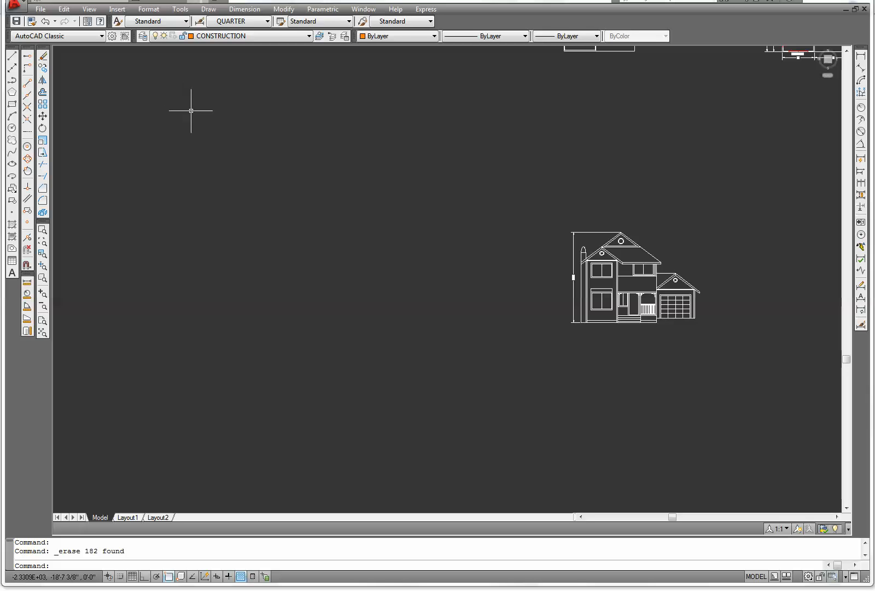
pyautogui.click(12, 105)
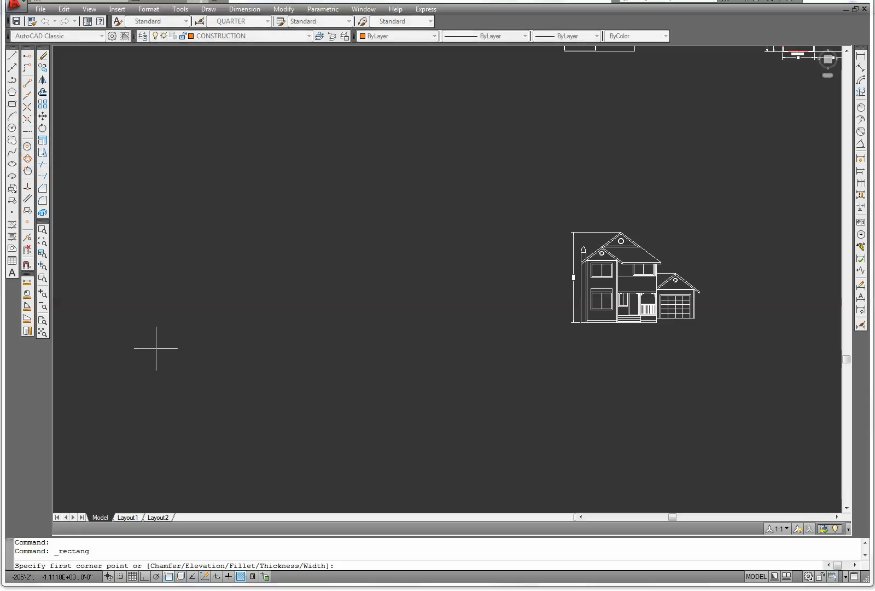
pyautogui.scroll(-5, 207, 361)
pyautogui.moveTo(162, 391); pyautogui.dragTo(384, 363, button='middle')
pyautogui.click(319, 373)
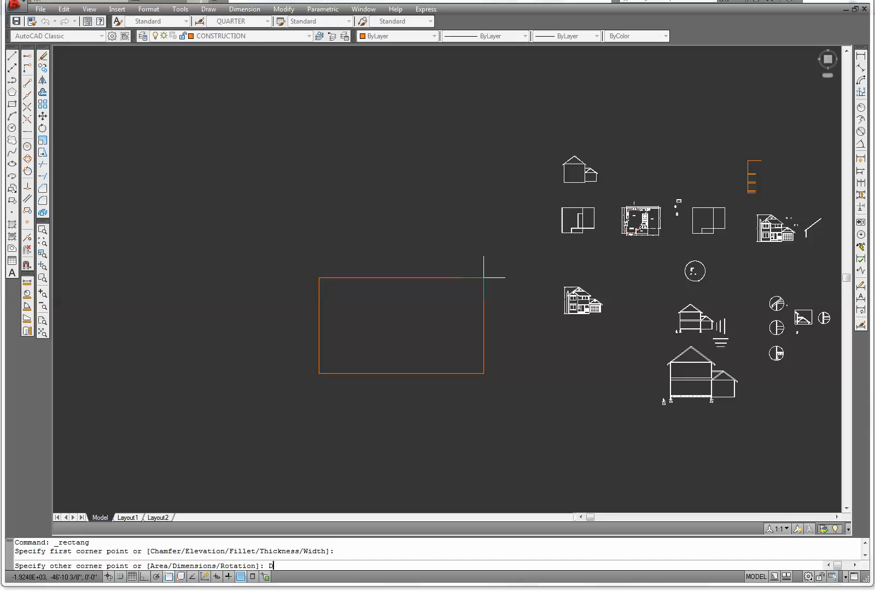
pyautogui.press('Return')
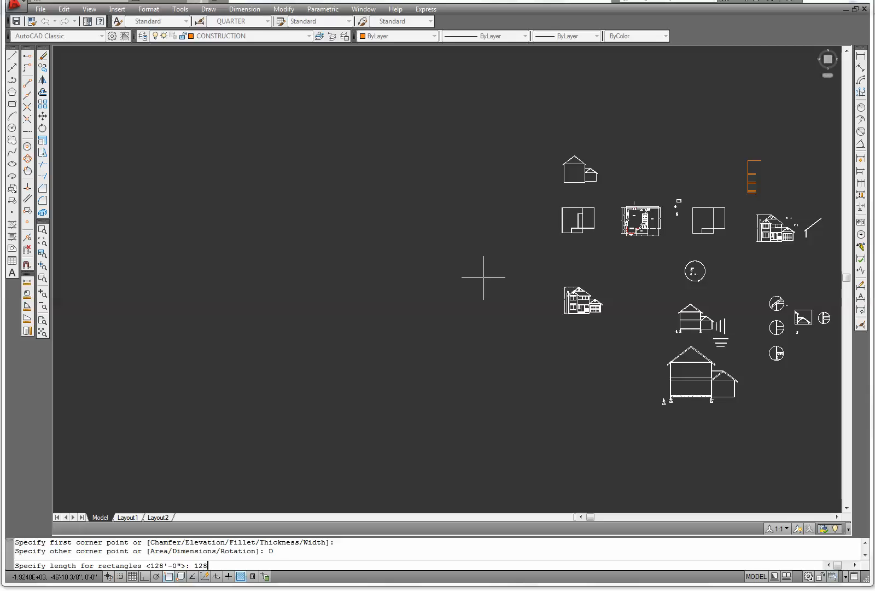
pyautogui.press('Return')
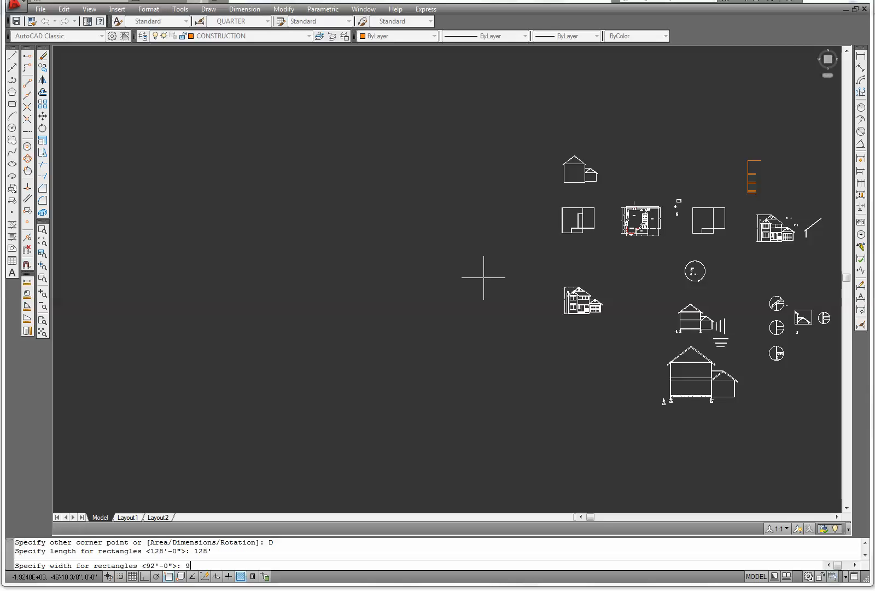
pyautogui.press('Return')
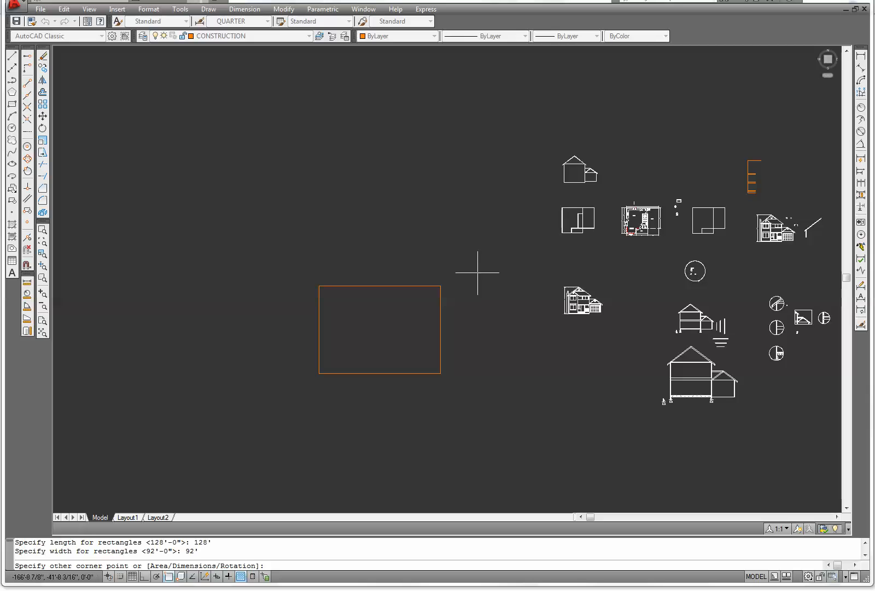
pyautogui.click(480, 275)
# Copy the house elevation and place the first copy in the upper right area of the rectangle
pyautogui.moveTo(475, 285); pyautogui.dragTo(450, 281, button='middle')
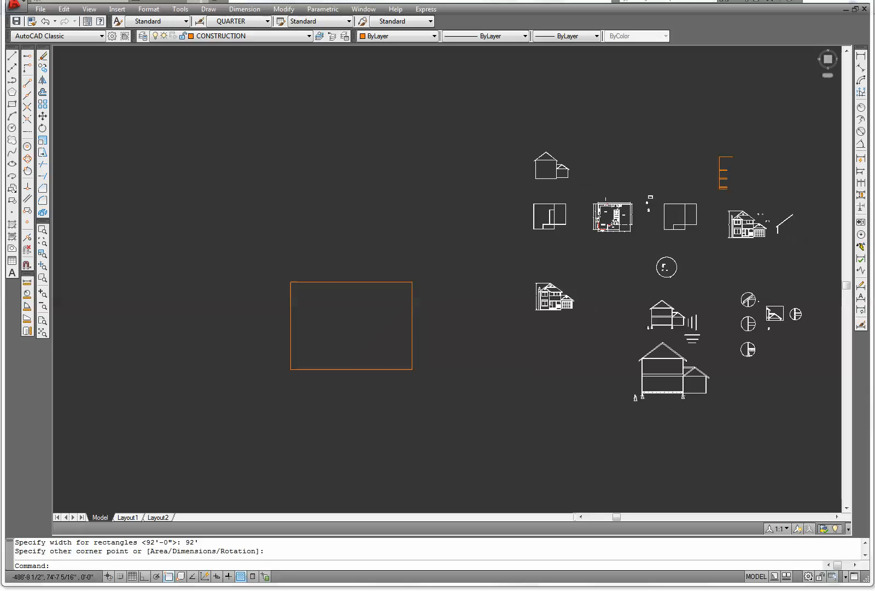
pyautogui.click(43, 67)
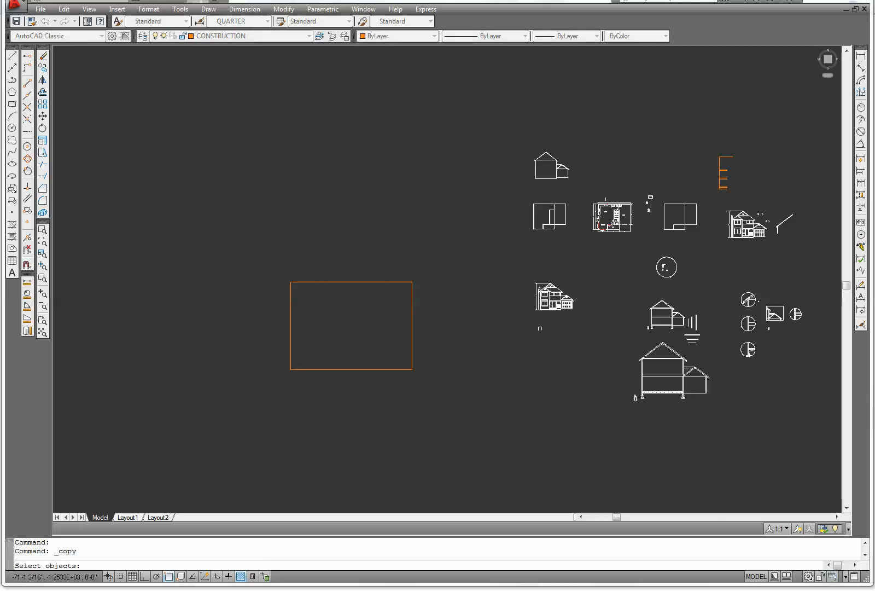
pyautogui.scroll(6, 591, 300)
pyautogui.click(548, 368)
pyautogui.click(338, 216)
pyautogui.press('Return')
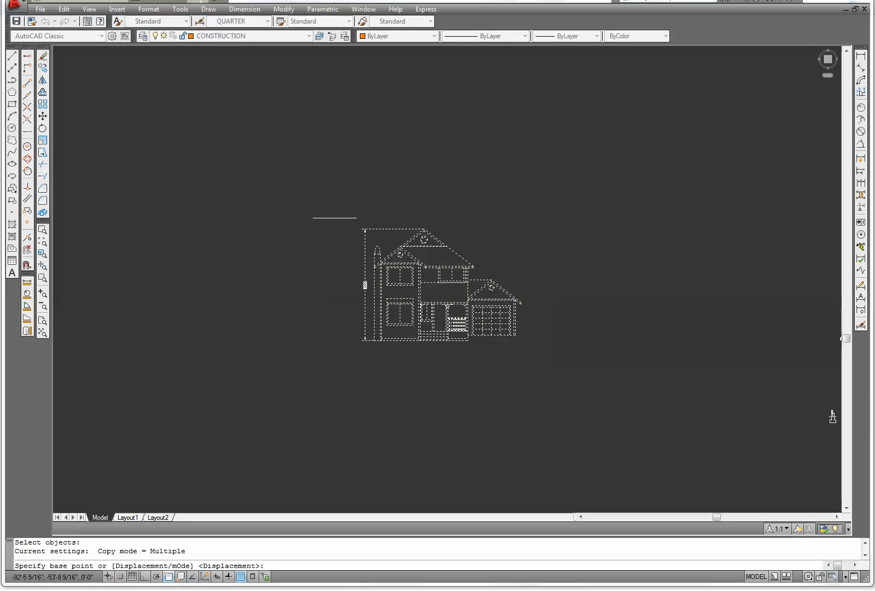
pyautogui.click(425, 294)
pyautogui.scroll(-6, 377, 362)
pyautogui.moveTo(290, 380); pyautogui.dragTo(454, 309, button='middle')
pyautogui.scroll(5, 413, 294)
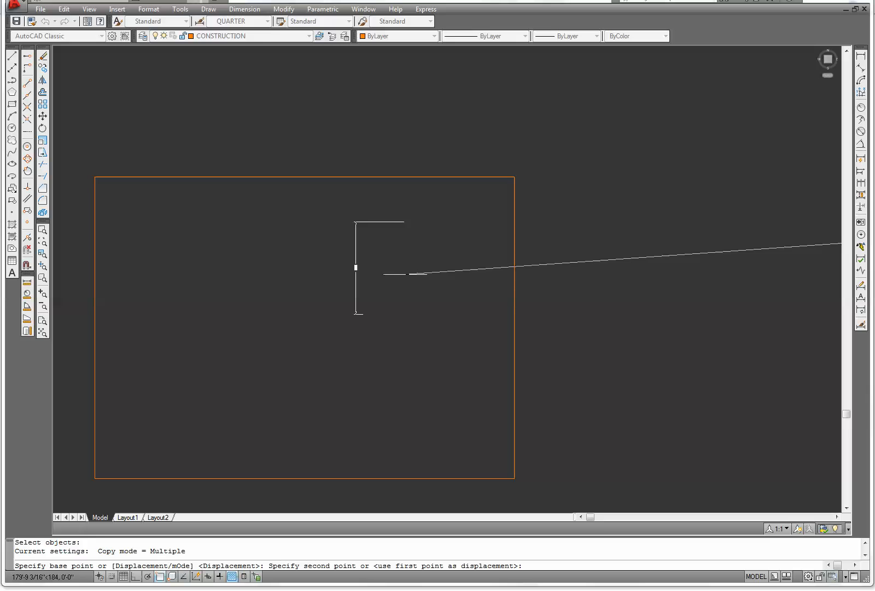
pyautogui.click(400, 274)
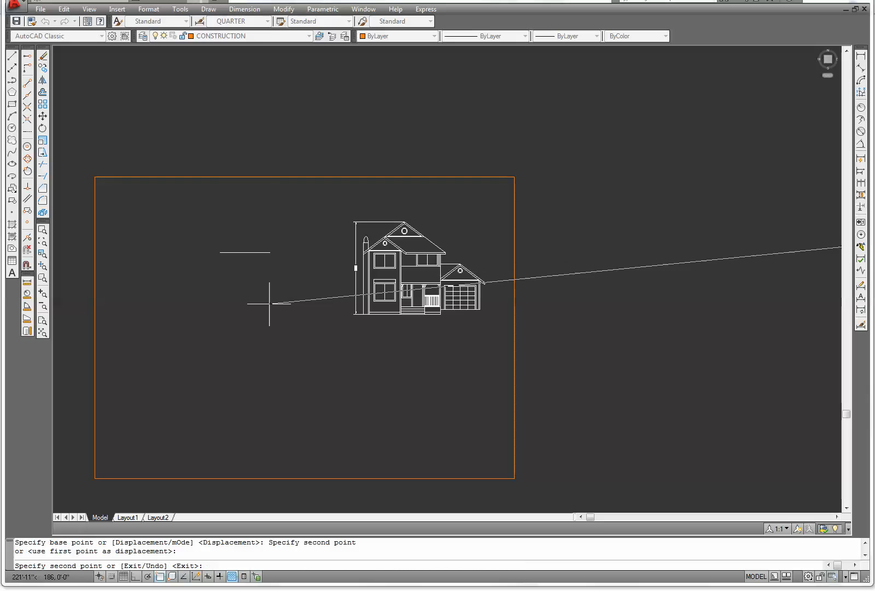
# Place three more copies of the elevation in the rectangle's upper left, lower right and lower left areas
pyautogui.click(204, 264)
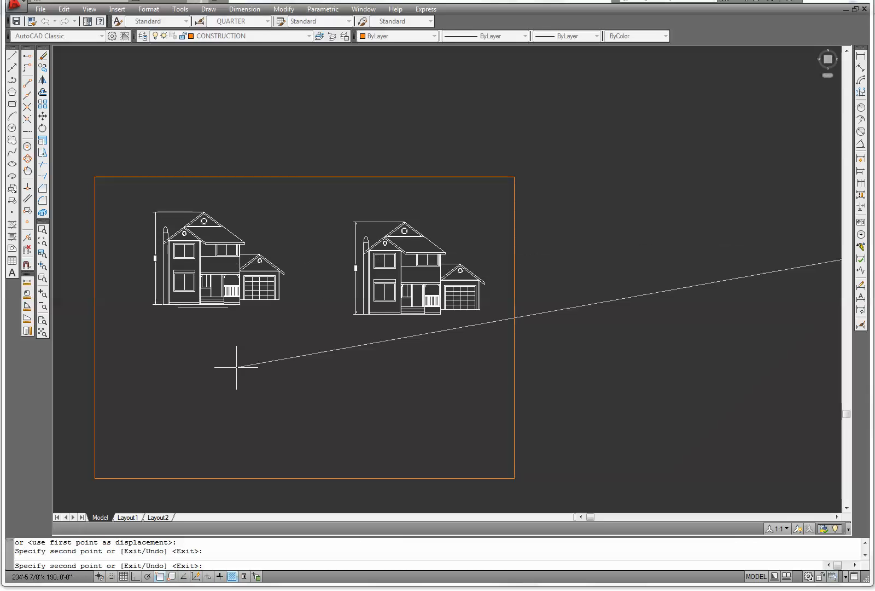
pyautogui.click(416, 407)
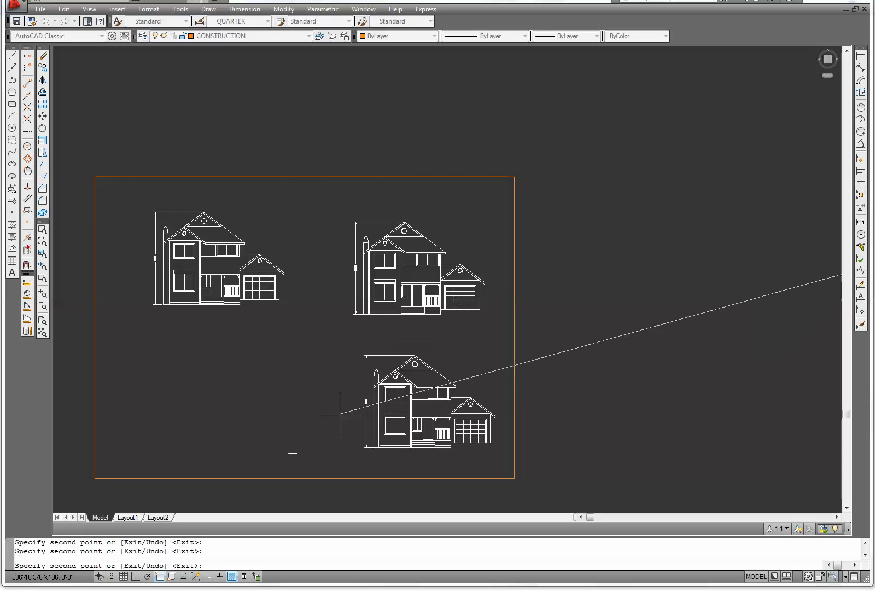
pyautogui.click(220, 395)
pyautogui.press('Escape')
# With Ortho on, draw a horizontal line from the upper left elevation's base across to the upper right elevation
pyautogui.moveTo(272, 380); pyautogui.dragTo(397, 323, button='middle')
pyautogui.scroll(3, 436, 309)
pyautogui.scroll(-2, 436, 309)
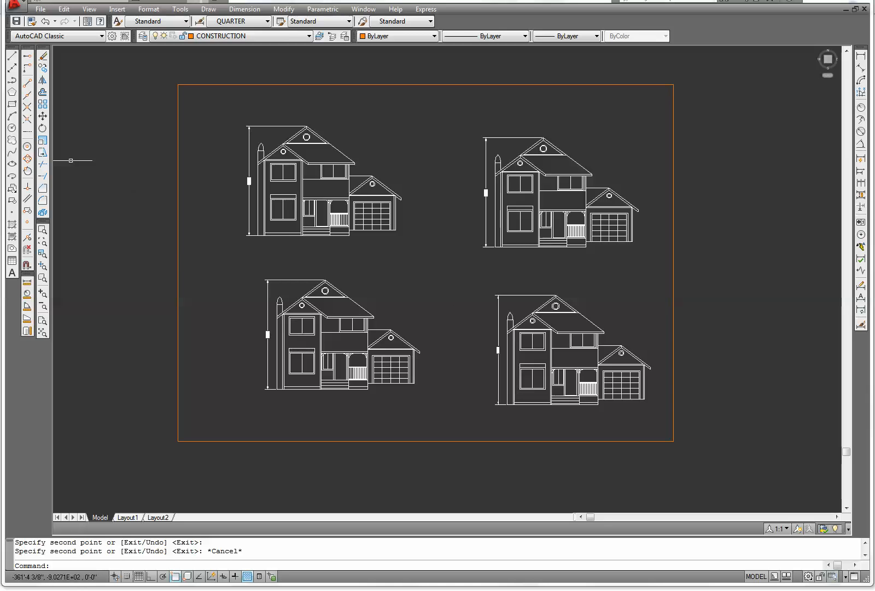
pyautogui.click(13, 56)
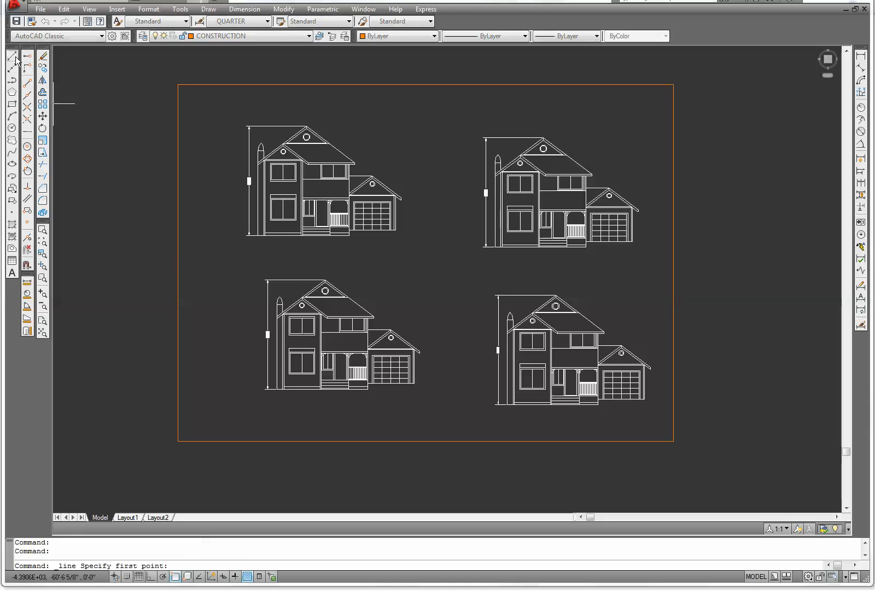
pyautogui.scroll(2, 341, 244)
pyautogui.click(348, 232)
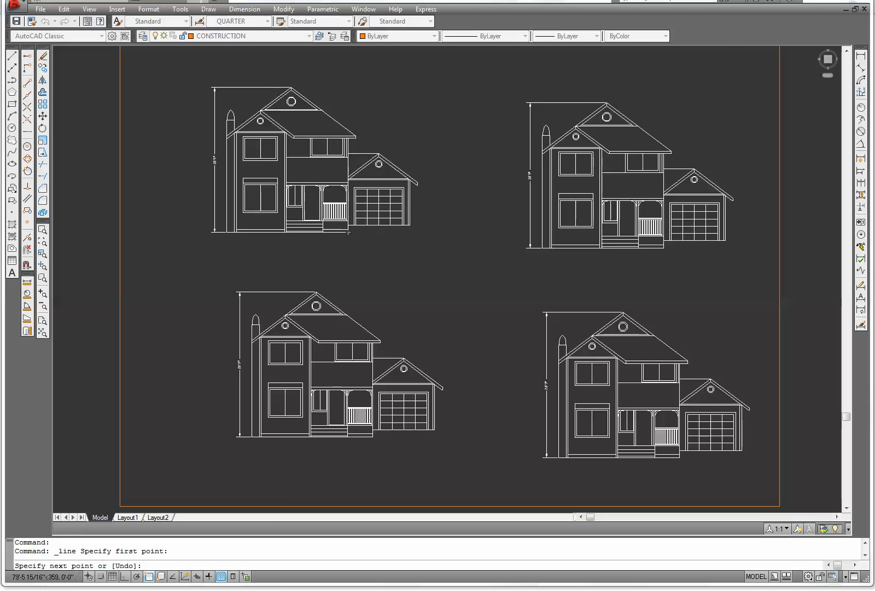
pyautogui.press('F8')
pyautogui.rightClick(762, 232)
pyautogui.click(774, 241)
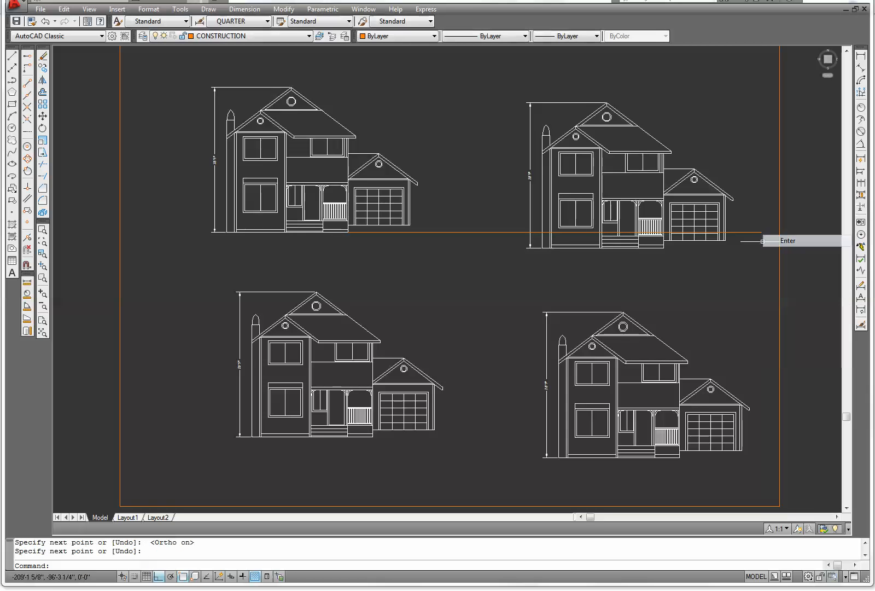
# Draw a second horizontal line from the lower right elevation's base leftward under the lower left elevation
pyautogui.rightClick(392, 268)
pyautogui.click(416, 275)
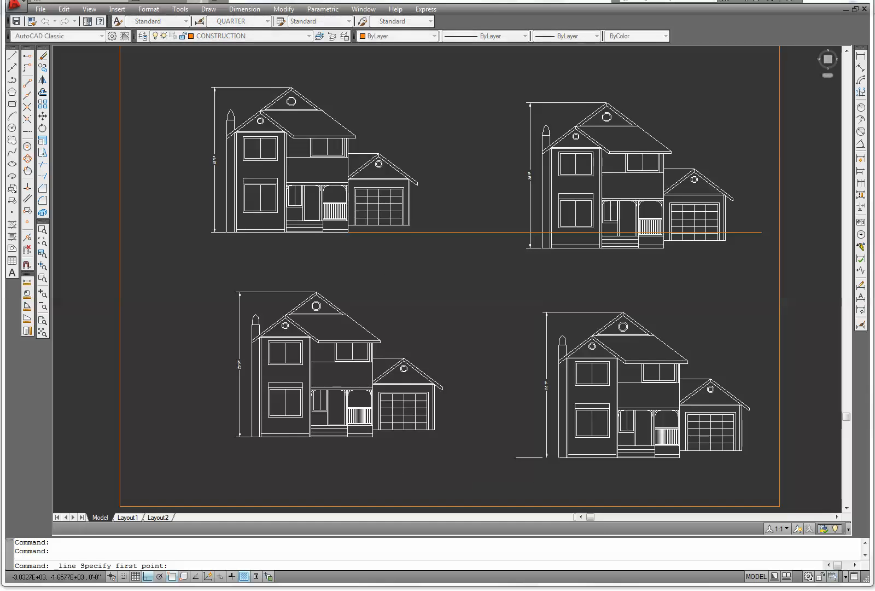
pyautogui.click(543, 458)
pyautogui.click(165, 457)
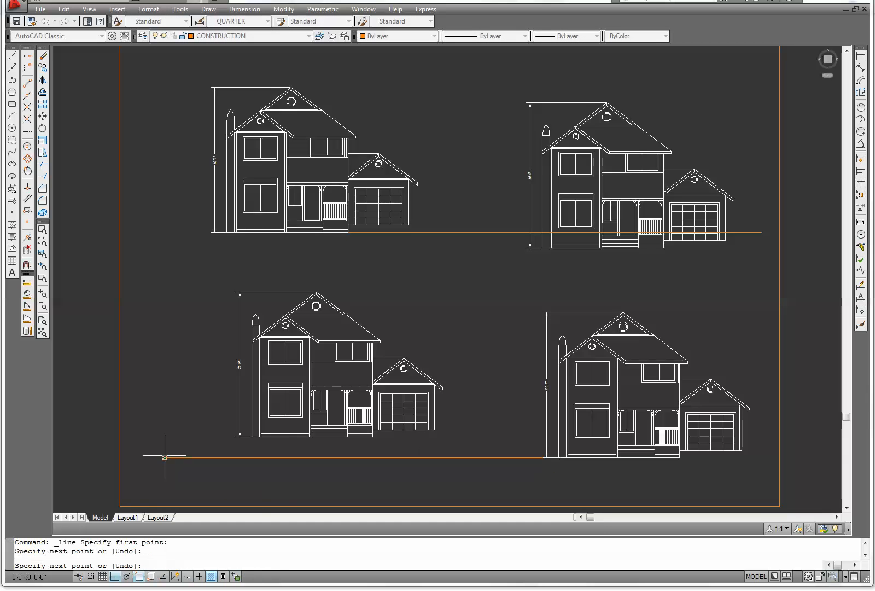
pyautogui.rightClick(164, 456)
pyautogui.click(184, 464)
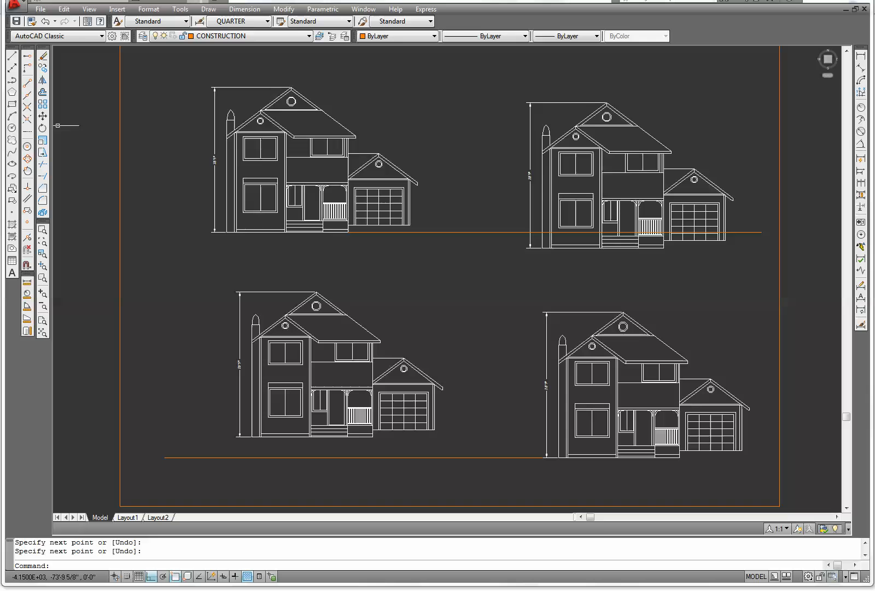
# Move the upper right elevation so its base sits on the upper horizontal line
pyautogui.click(42, 115)
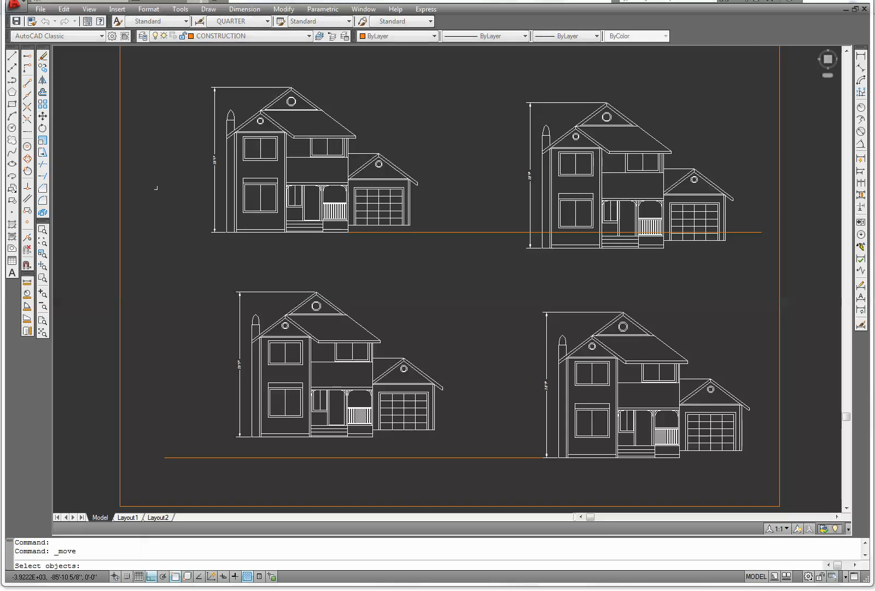
pyautogui.click(511, 268)
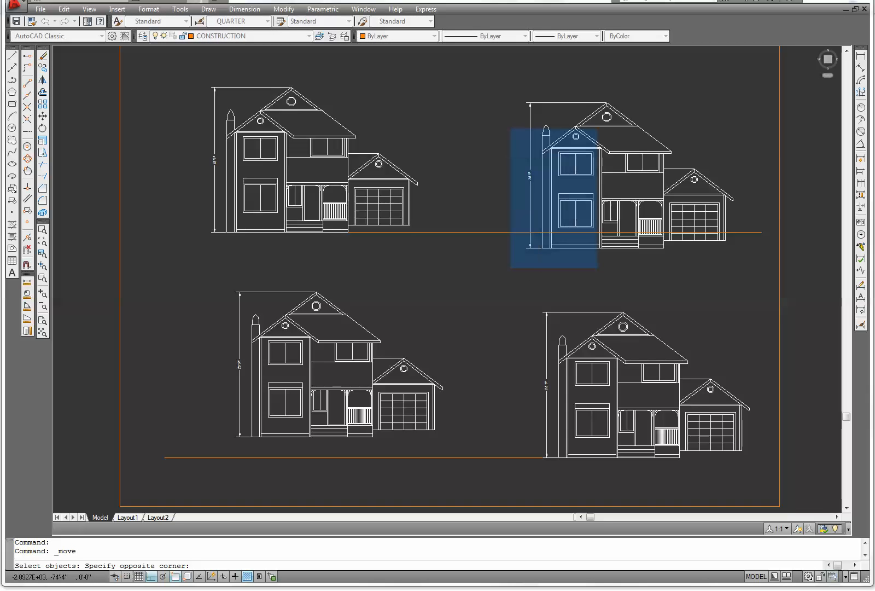
pyautogui.click(746, 76)
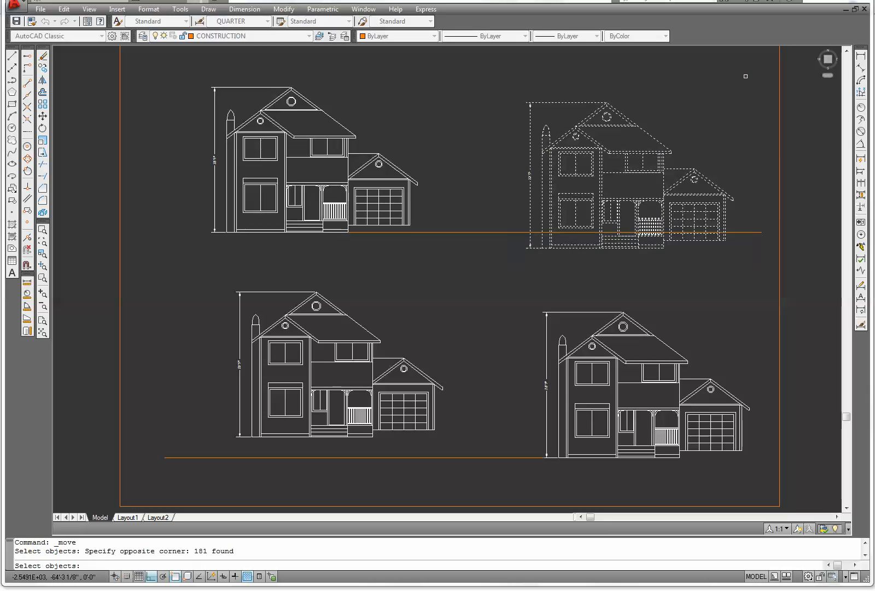
pyautogui.press('Return')
pyautogui.scroll(1, 608, 269)
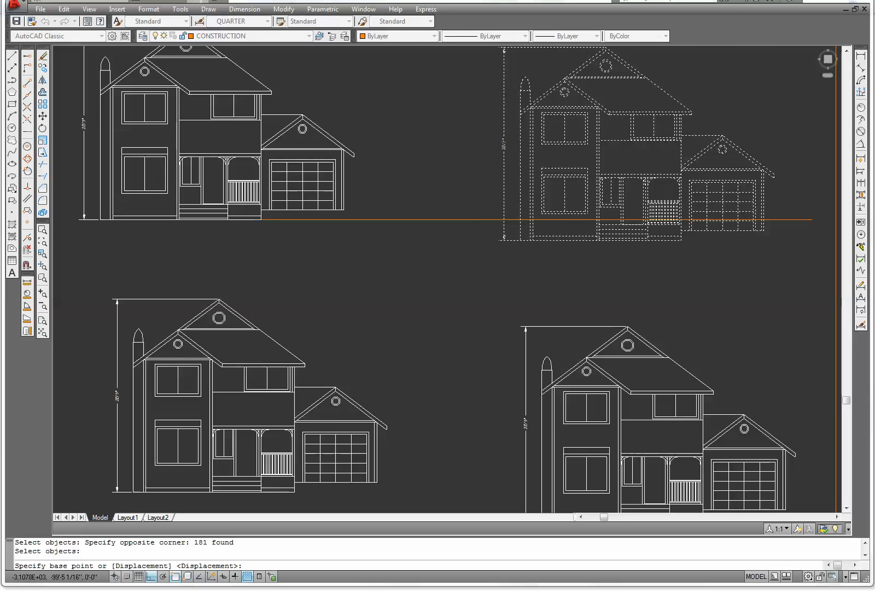
pyautogui.scroll(3, 629, 268)
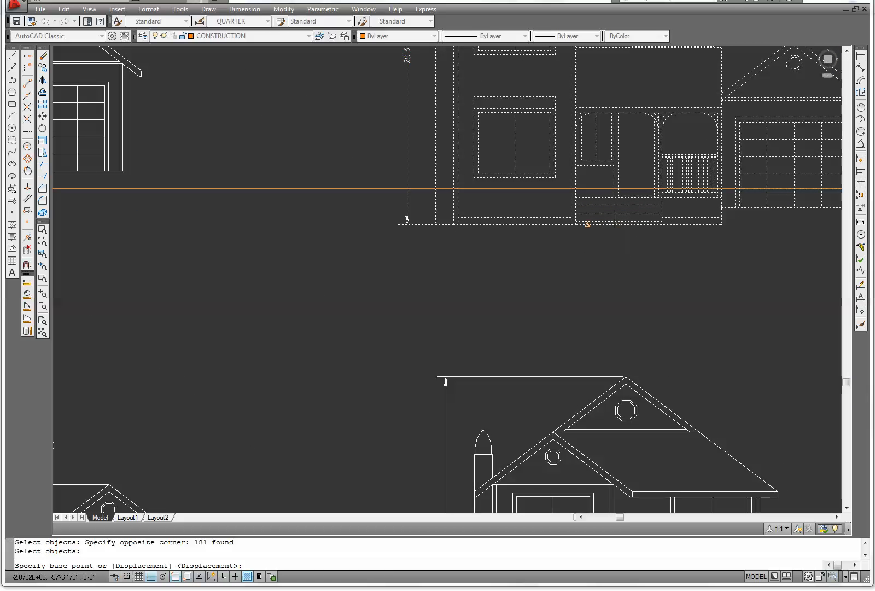
pyautogui.click(590, 224)
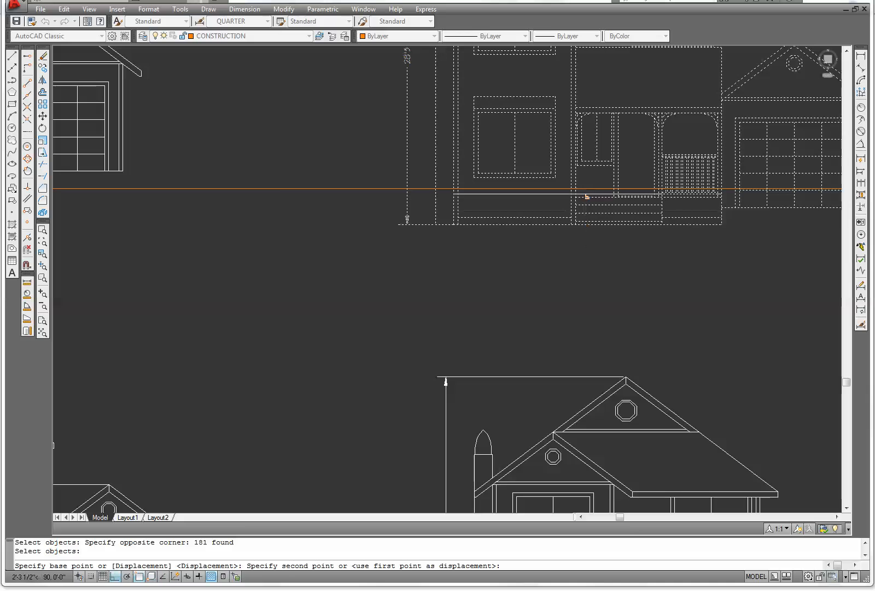
pyautogui.click(587, 189)
# Move the lower left elevation down so its base sits on the lower horizontal line
pyautogui.scroll(-5, 582, 241)
pyautogui.moveTo(554, 263); pyautogui.dragTo(442, 275, button='middle')
pyautogui.moveTo(389, 317); pyautogui.dragTo(498, 248, button='middle')
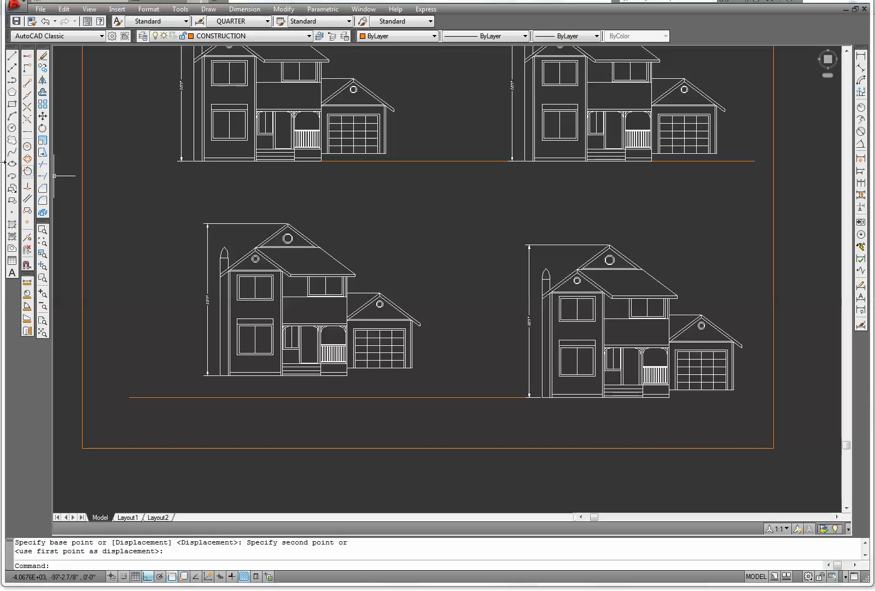
pyautogui.click(43, 116)
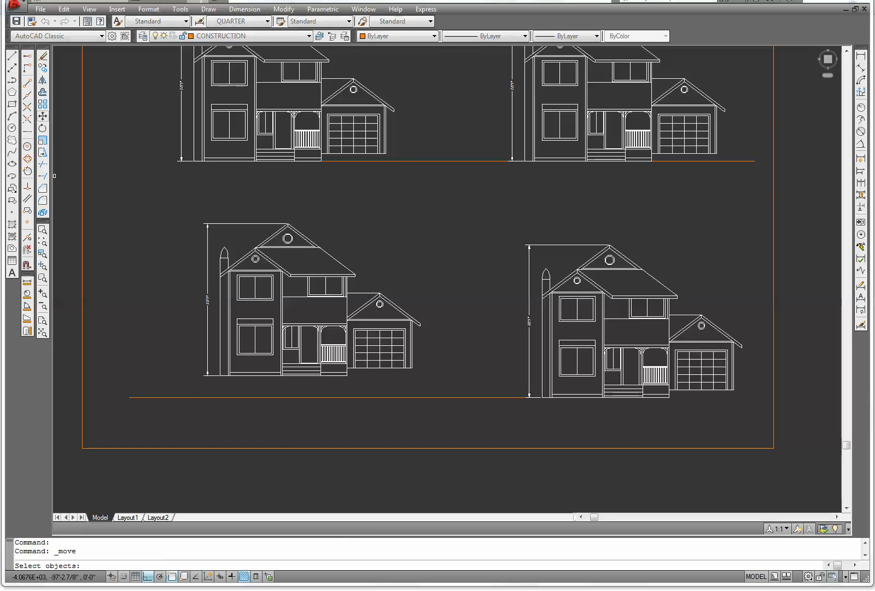
pyautogui.click(188, 417)
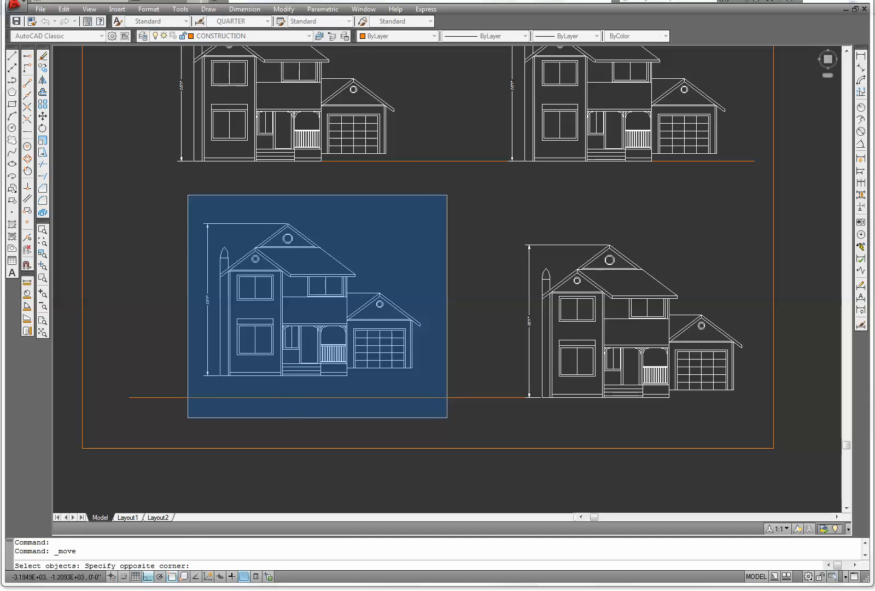
pyautogui.click(447, 195)
pyautogui.press('Return')
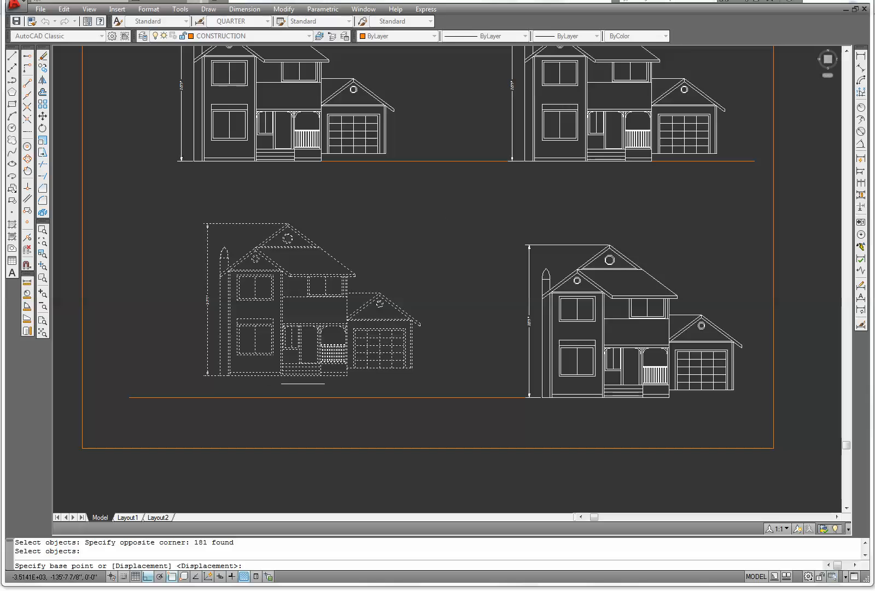
pyautogui.click(288, 376)
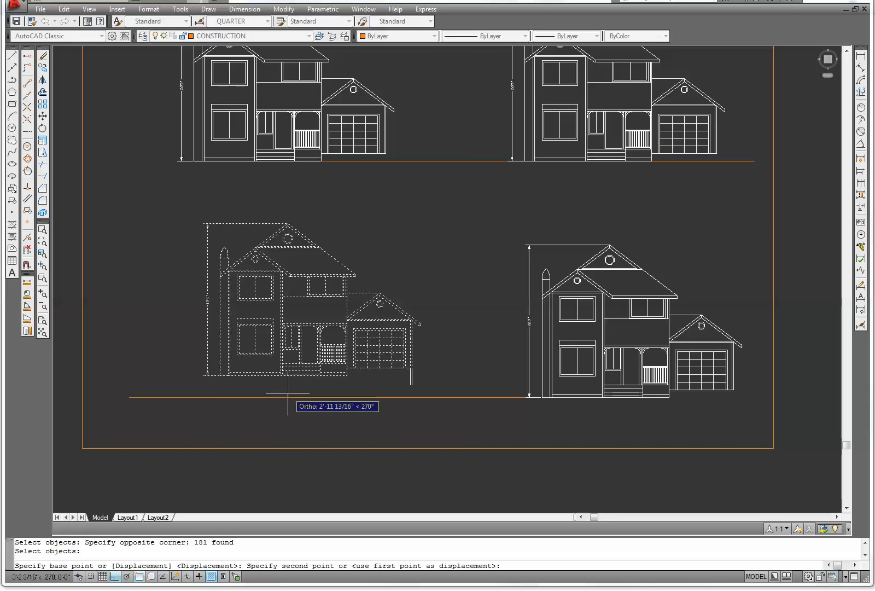
pyautogui.click(287, 396)
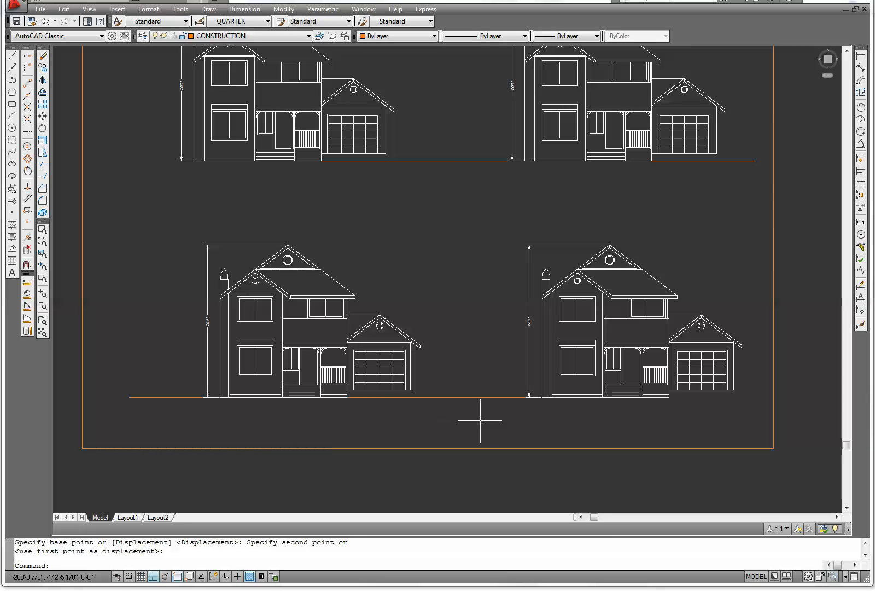
# Erase the two horizontal alignment lines
pyautogui.press('Escape')
pyautogui.moveTo(478, 417); pyautogui.dragTo(442, 123)
pyautogui.rightClick(443, 109)
pyautogui.click(469, 178)
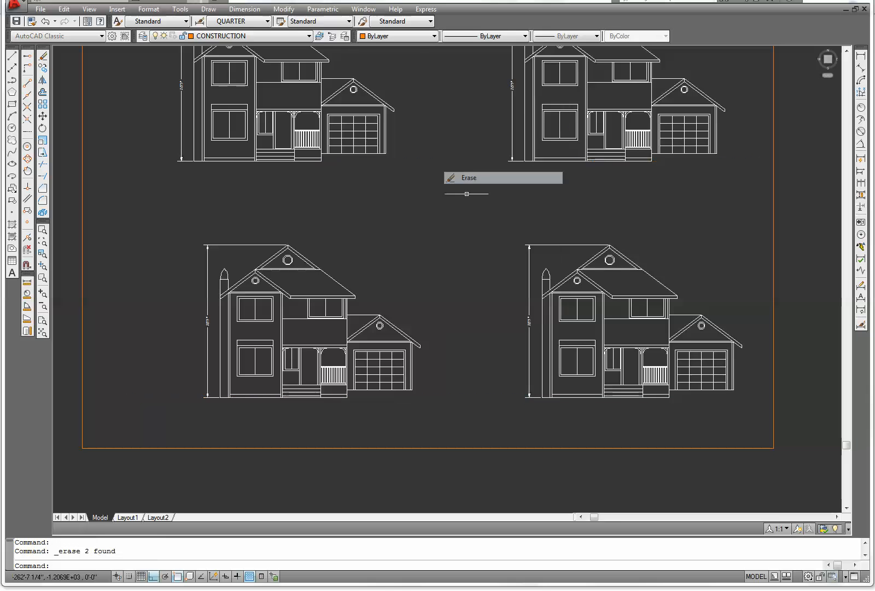
# Make TEXT the current layer
pyautogui.scroll(-3, 449, 239)
pyautogui.moveTo(449, 238); pyautogui.dragTo(435, 207, button='middle')
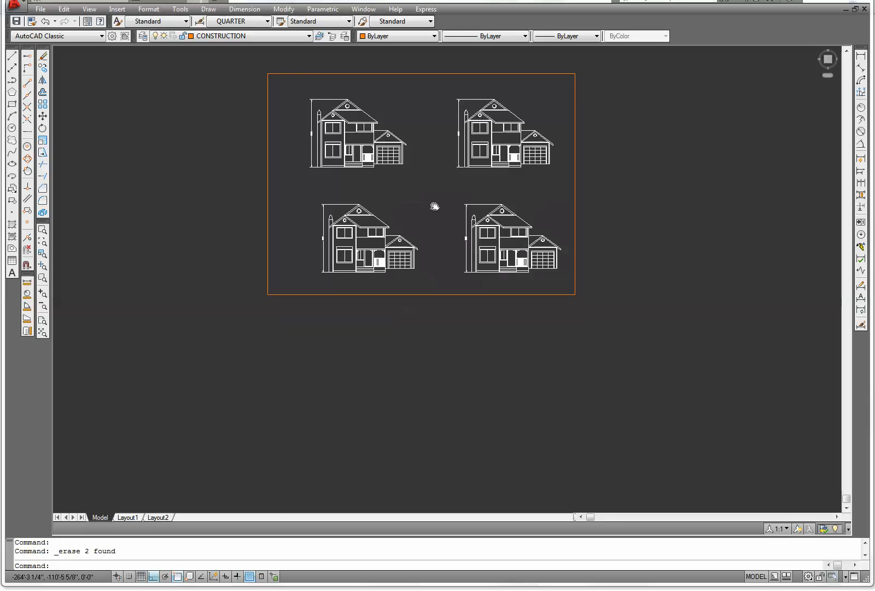
pyautogui.click(306, 36)
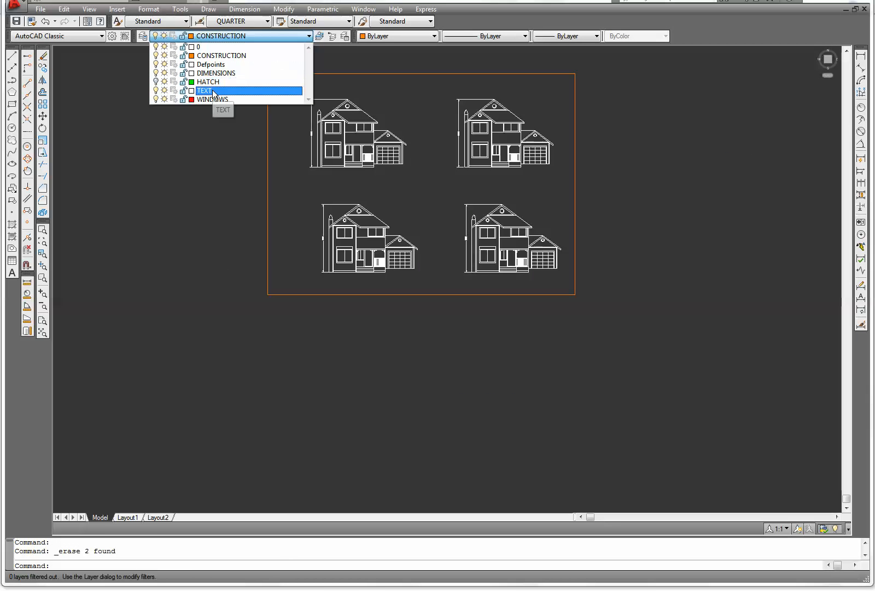
pyautogui.click(213, 90)
# Draw a 50' horizontal line below the sheet border
pyautogui.click(12, 57)
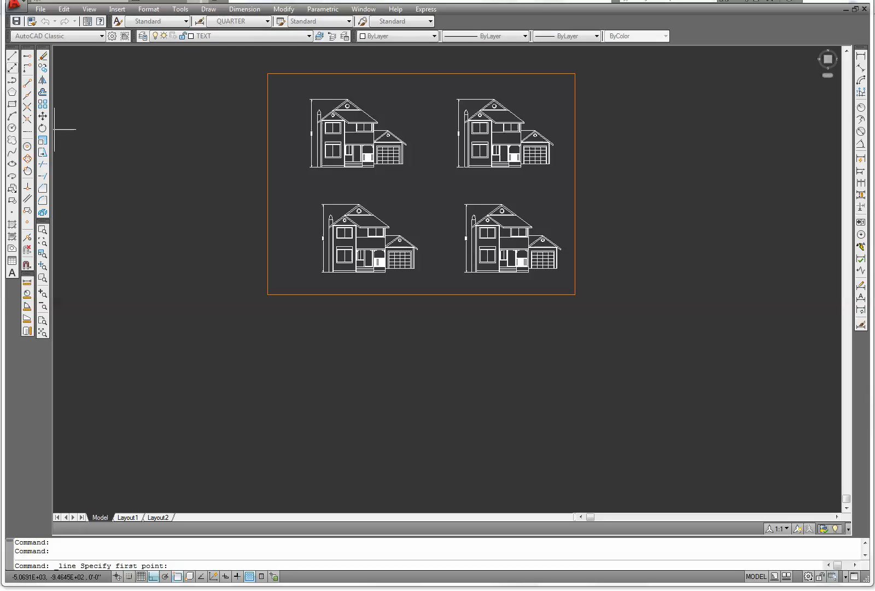
pyautogui.click(278, 354)
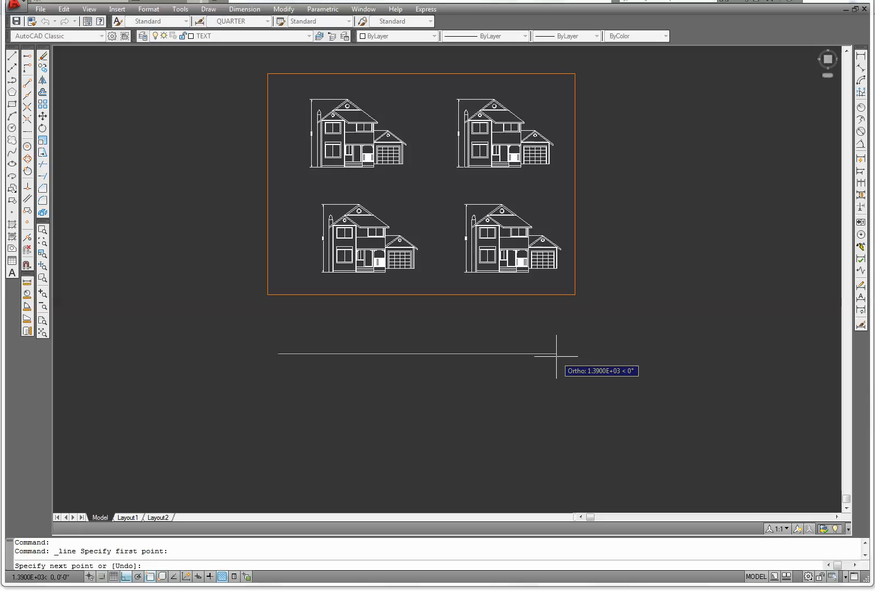
pyautogui.write("50'")
pyautogui.press('Return')
pyautogui.press('Escape')
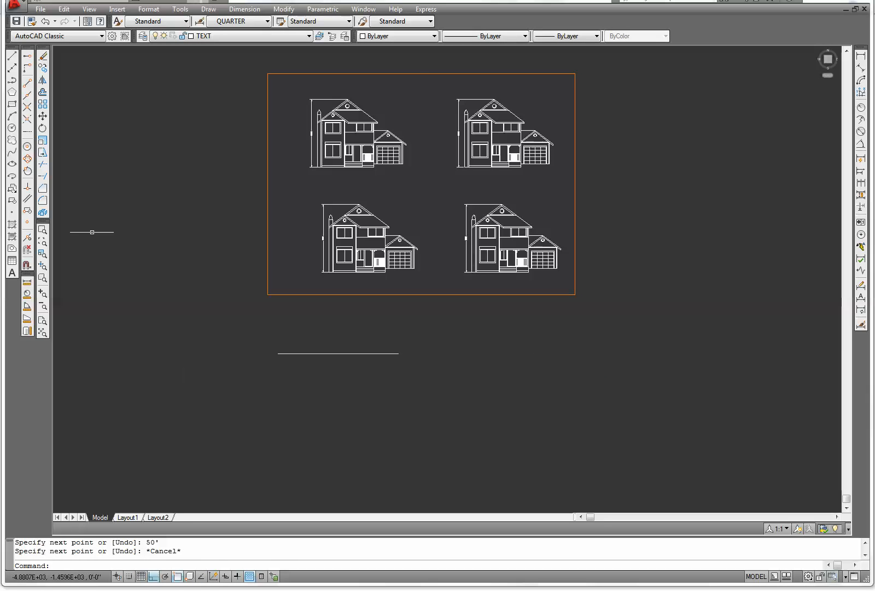
# Offset the new line 18 inches downward
pyautogui.click(43, 93)
pyautogui.scroll(6, 298, 386)
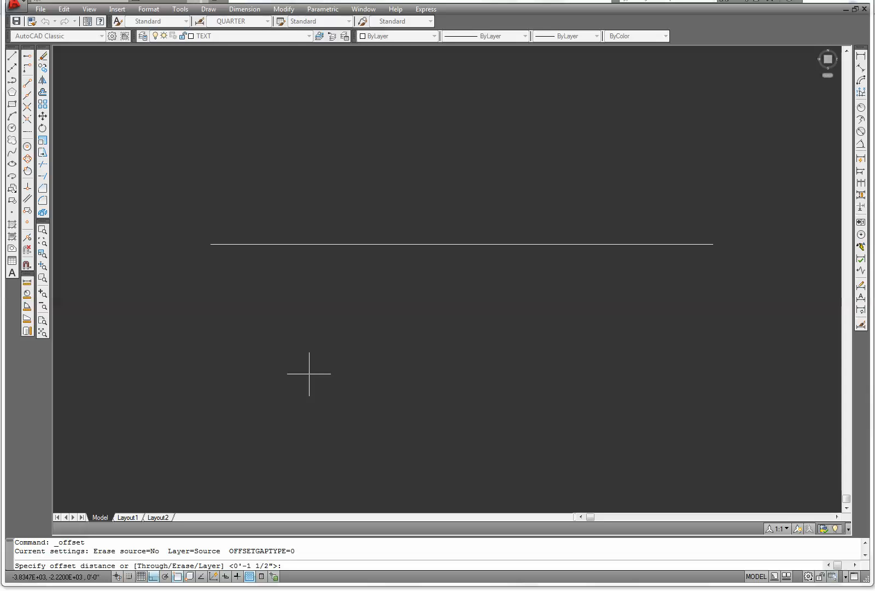
pyautogui.write('18')
pyautogui.press('Return')
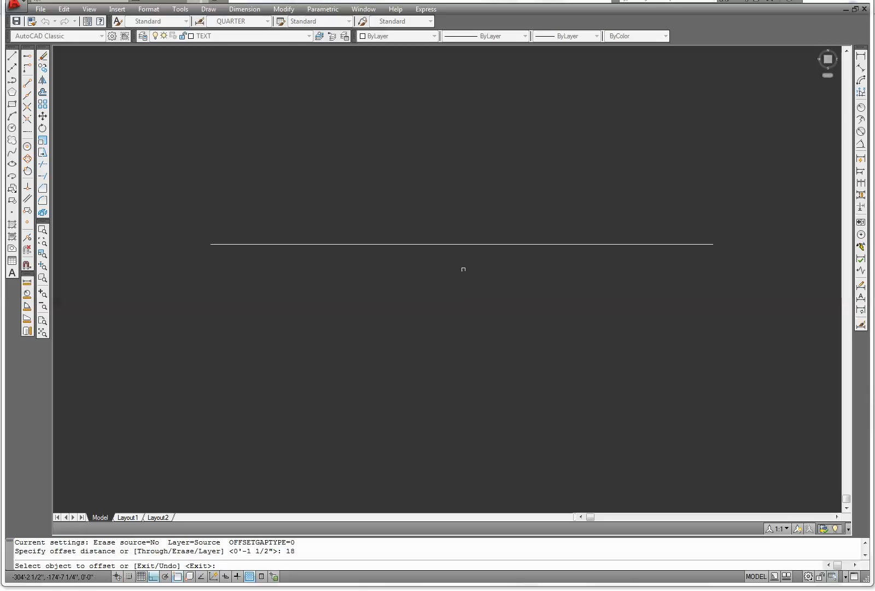
pyautogui.click(457, 244)
pyautogui.click(453, 316)
pyautogui.rightClick(454, 316)
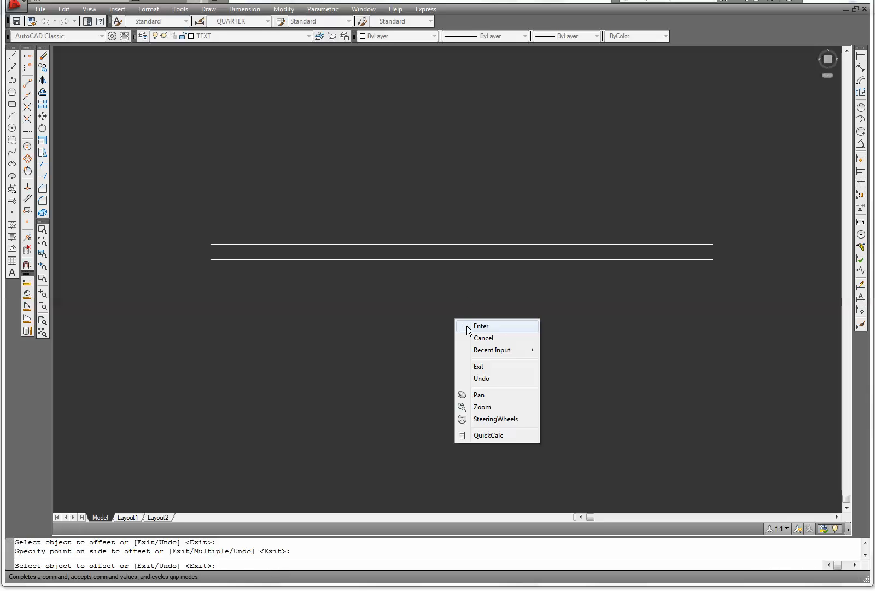
pyautogui.click(468, 325)
# Offset the lower line 1.5 inches downward to form a double title underline
pyautogui.rightClick(468, 325)
pyautogui.click(493, 331)
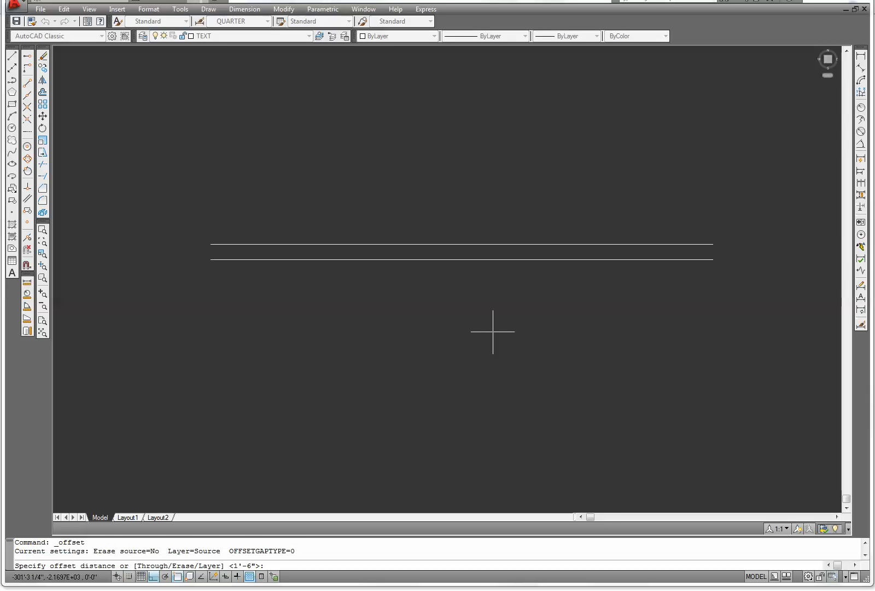
pyautogui.write('1.5')
pyautogui.press('Return')
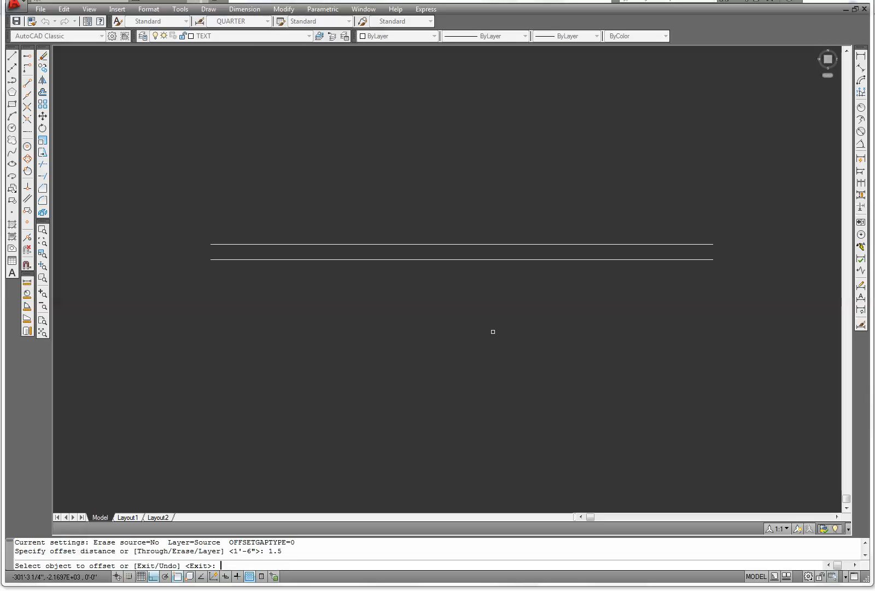
pyautogui.click(472, 259)
pyautogui.click(474, 285)
pyautogui.rightClick(477, 289)
pyautogui.click(486, 296)
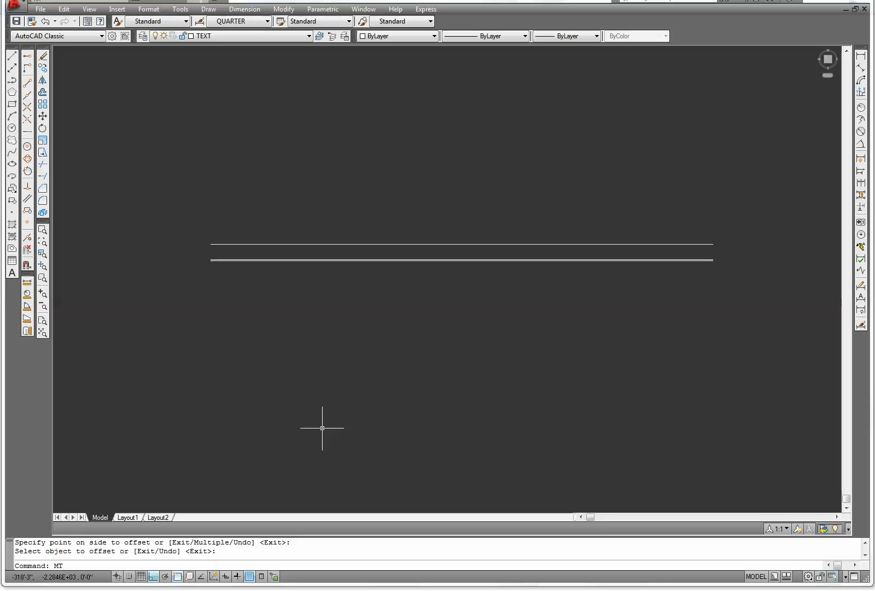
# Open a multiline text box below the underline and choose the CITY text style
pyautogui.write('MT')
pyautogui.press('Return')
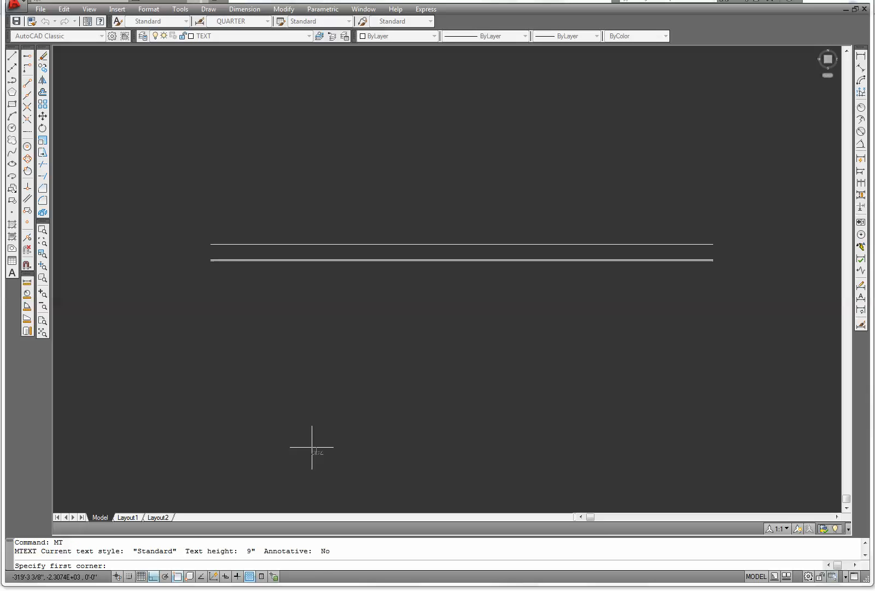
pyautogui.click(312, 447)
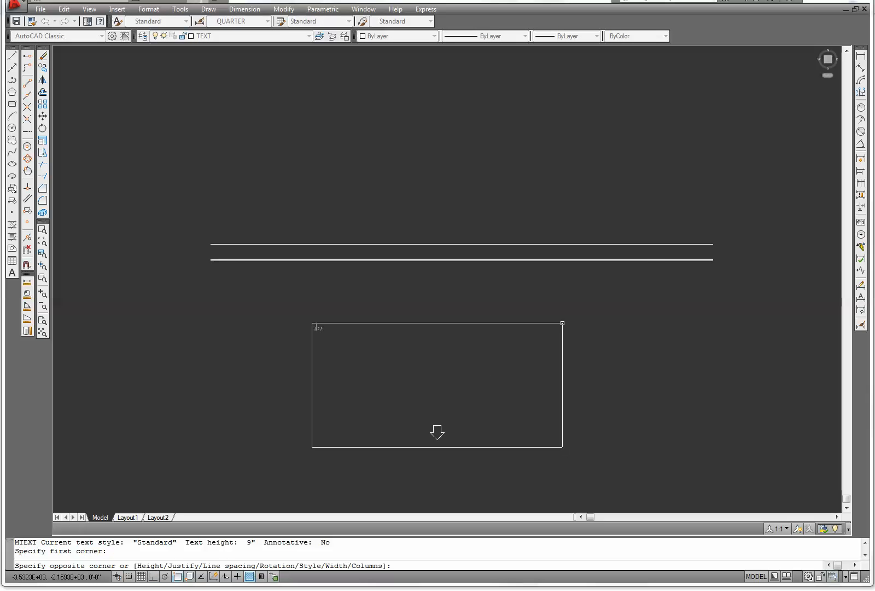
pyautogui.click(562, 323)
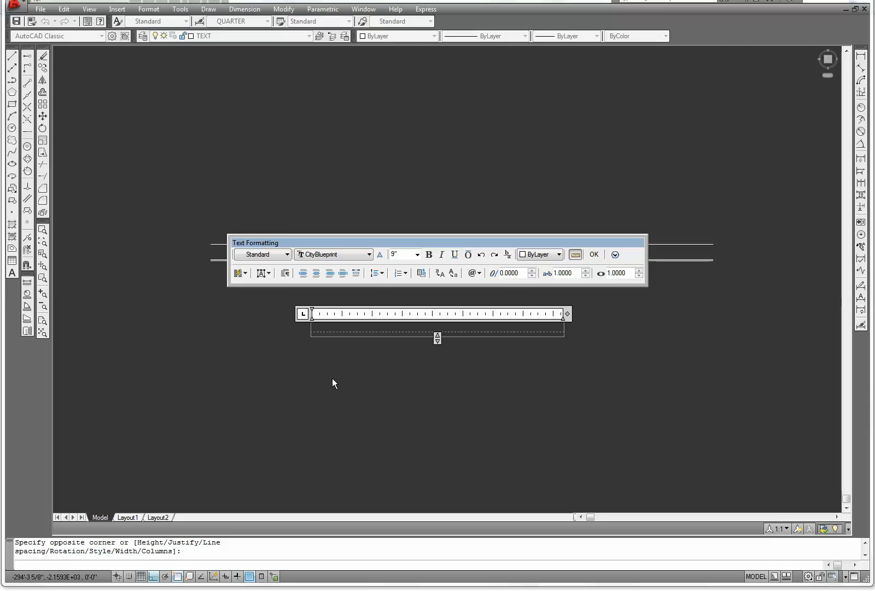
pyautogui.click(287, 255)
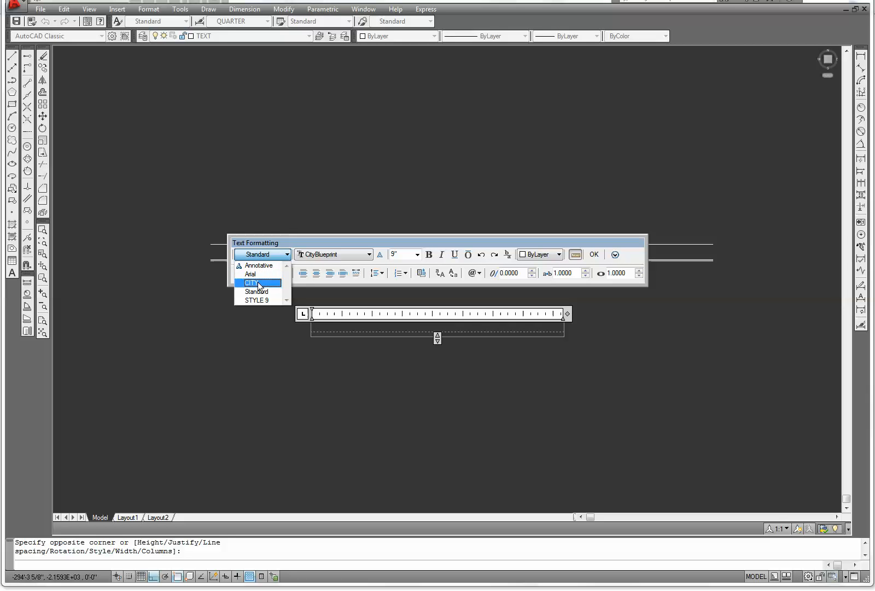
pyautogui.click(258, 282)
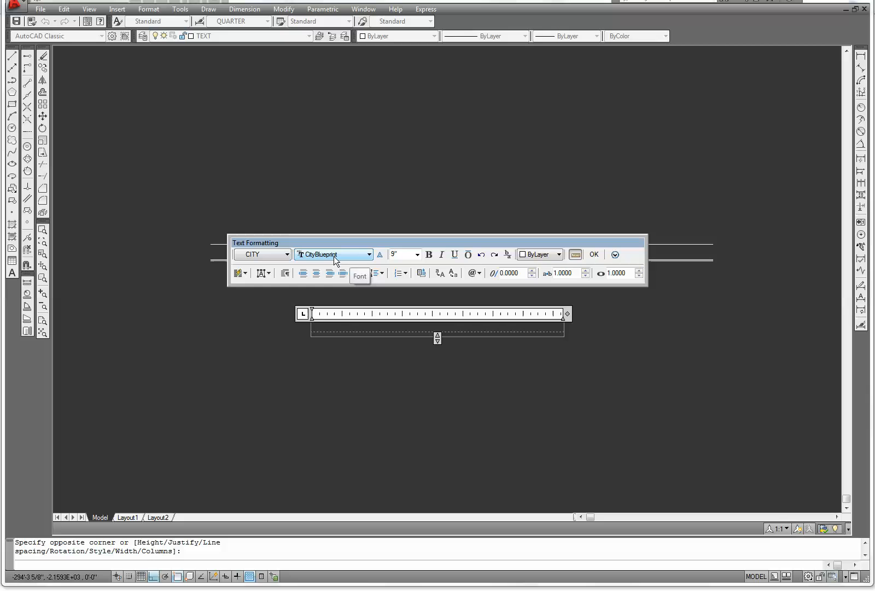
# Set the text height to 18 inches, turn on bold and choose Middle Center justification
pyautogui.doubleClick(399, 253)
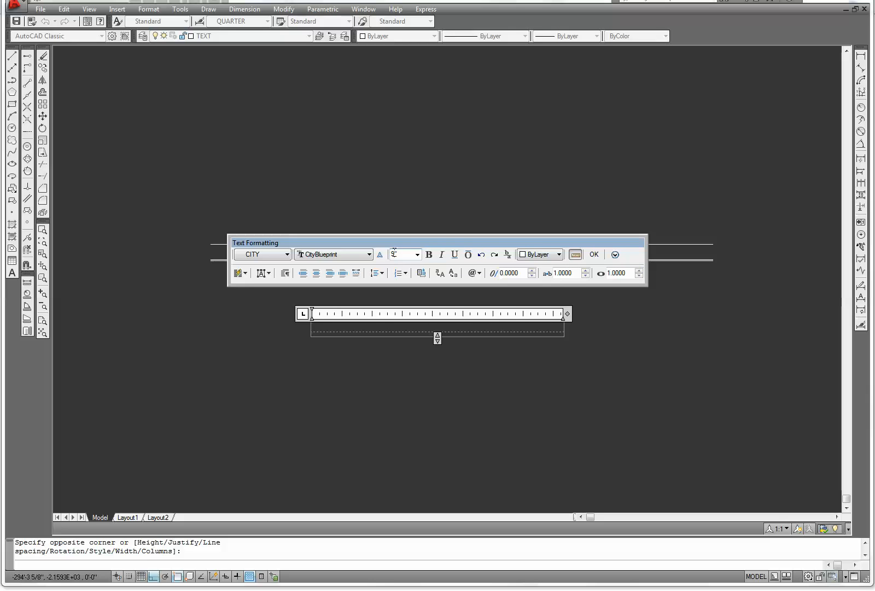
pyautogui.press('Return')
pyautogui.doubleClick(393, 253)
pyautogui.write('18')
pyautogui.click(430, 255)
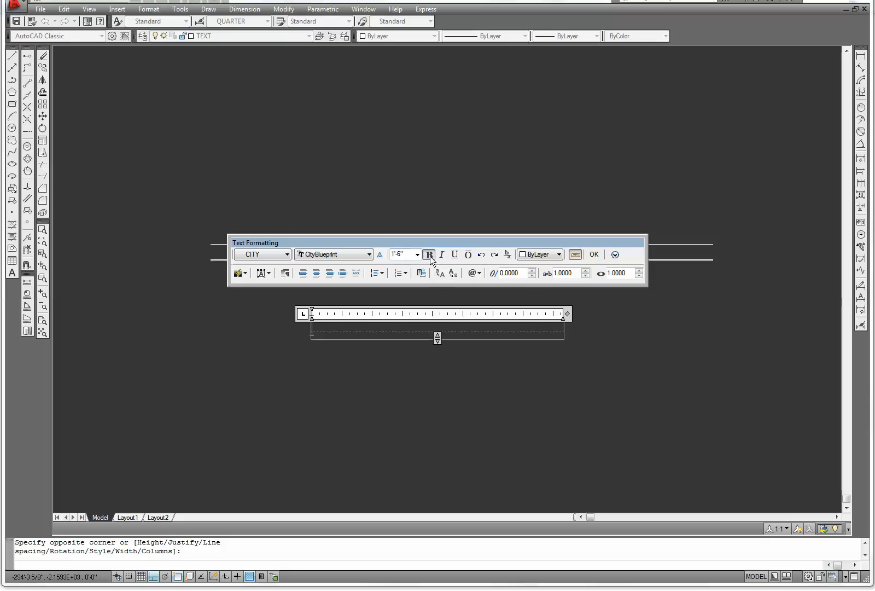
pyautogui.click(268, 274)
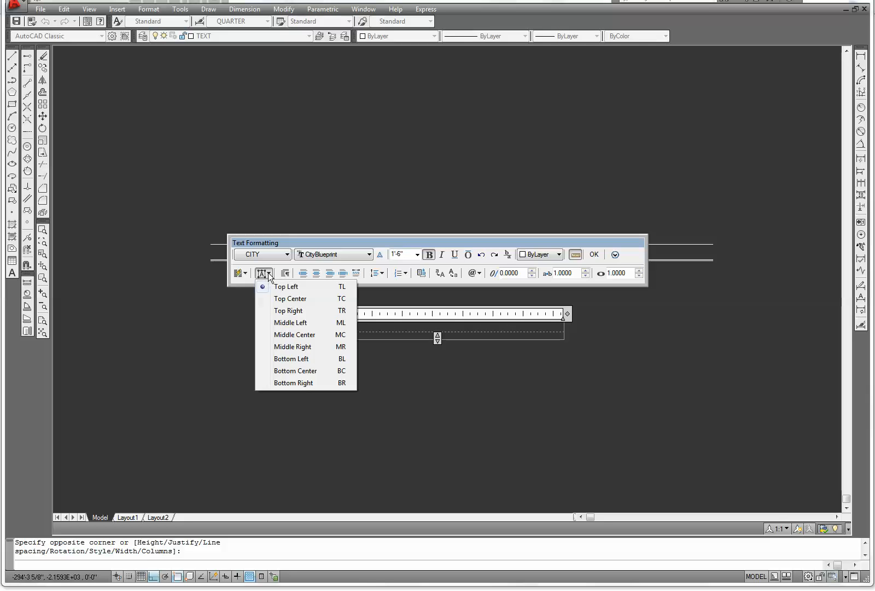
pyautogui.click(264, 335)
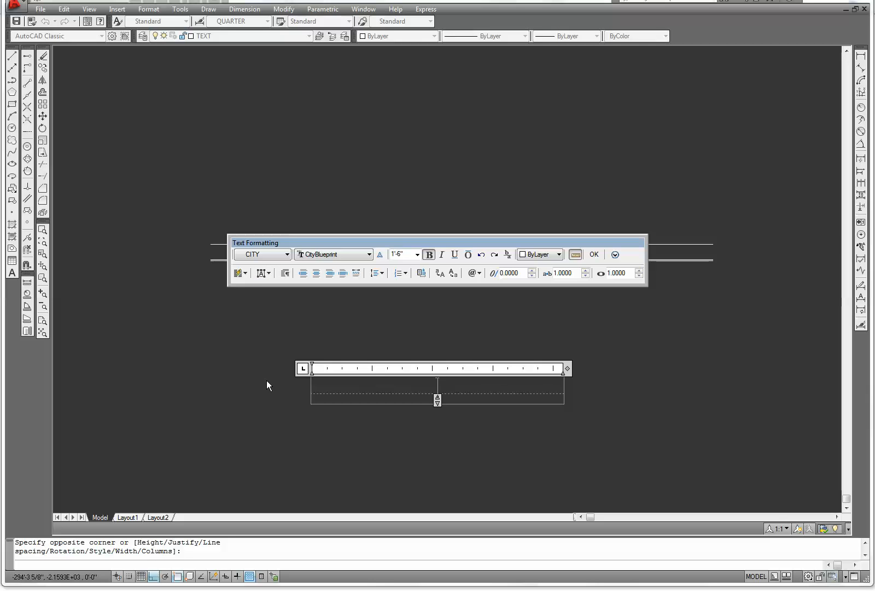
# Enter the title SOUTH ELEVATION and close the text editor
pyautogui.write('UTH')
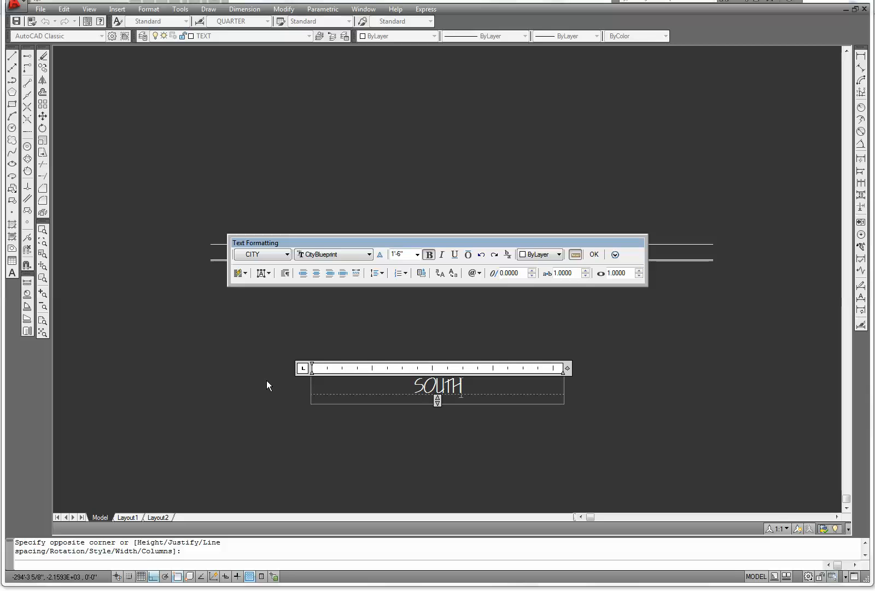
pyautogui.write(' ELEVATION')
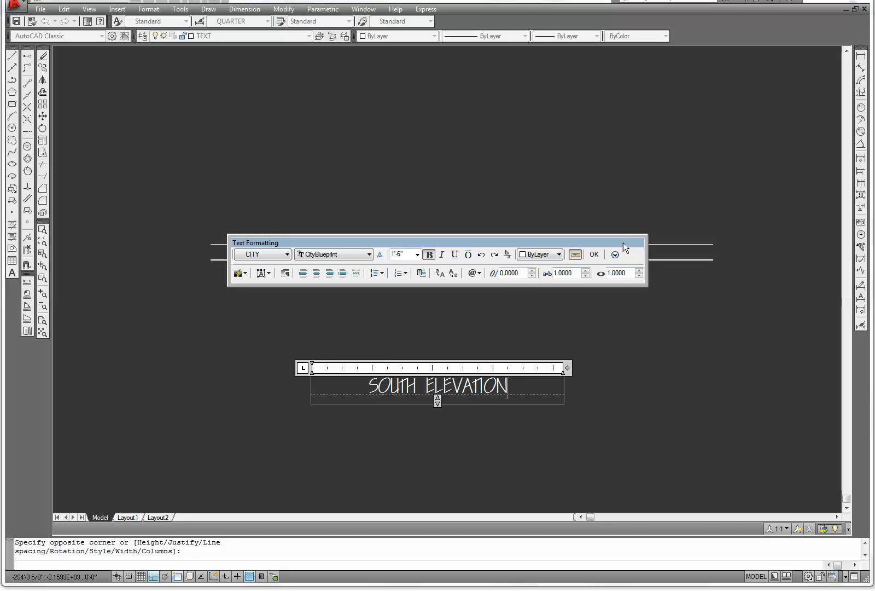
pyautogui.click(593, 255)
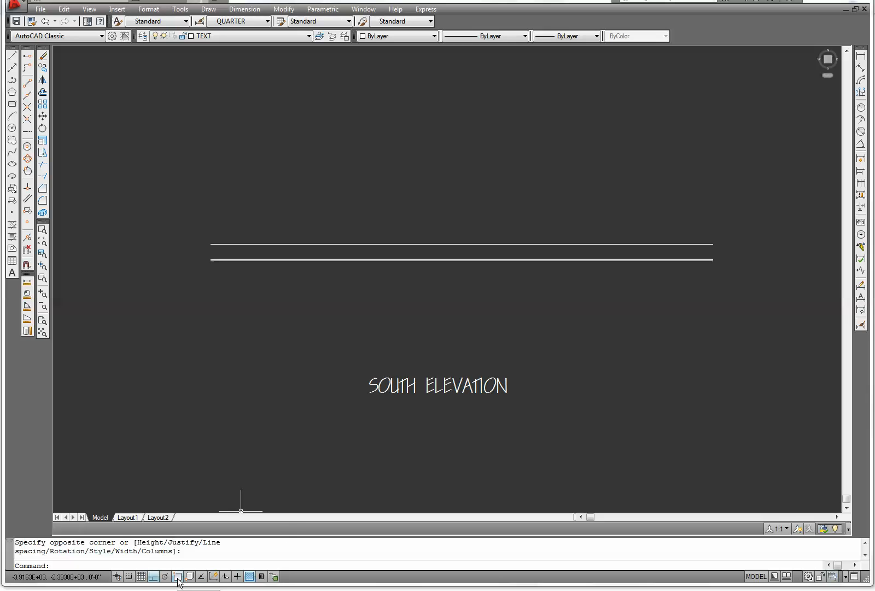
# Enable the Perpendicular object snap in the drafting settings
pyautogui.rightClick(178, 576)
pyautogui.click(206, 557)
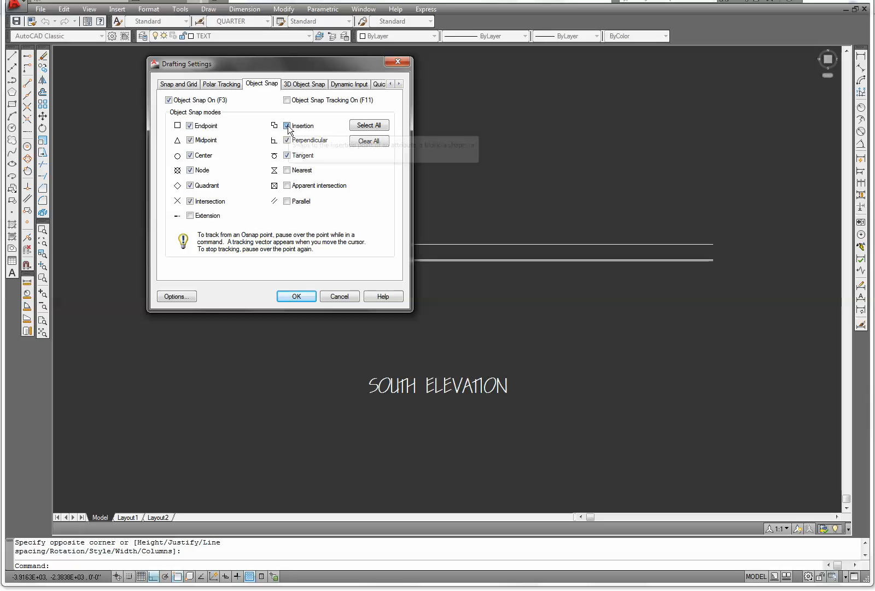
pyautogui.click(287, 139)
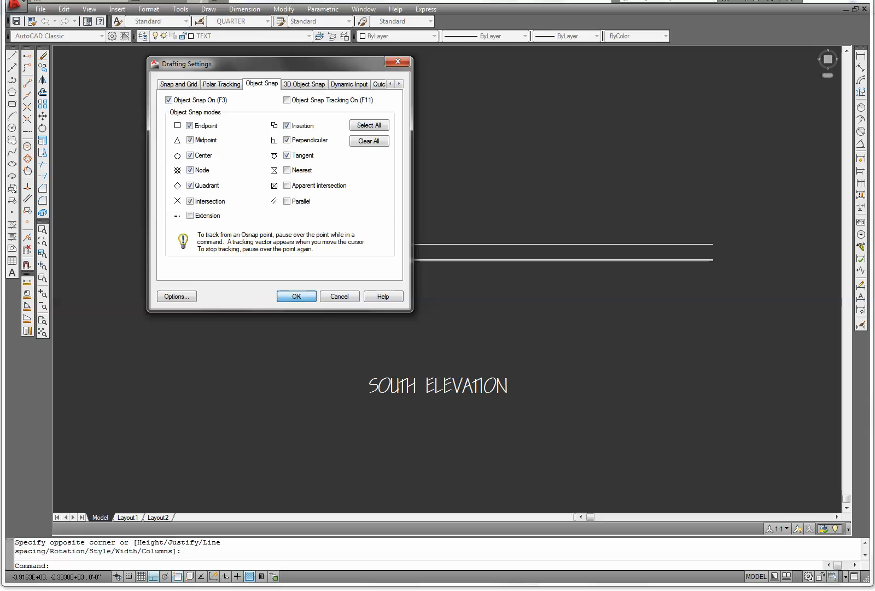
pyautogui.click(297, 296)
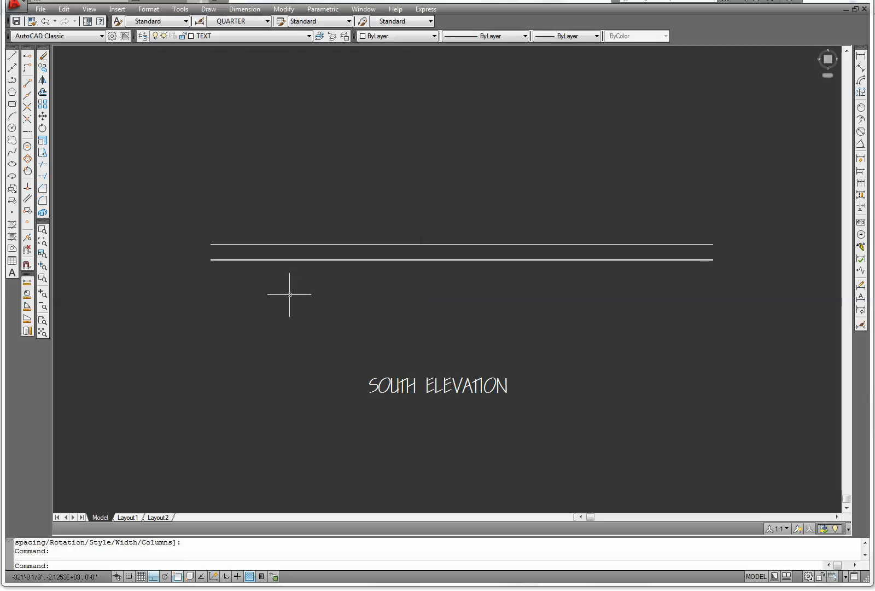
pyautogui.click(43, 69)
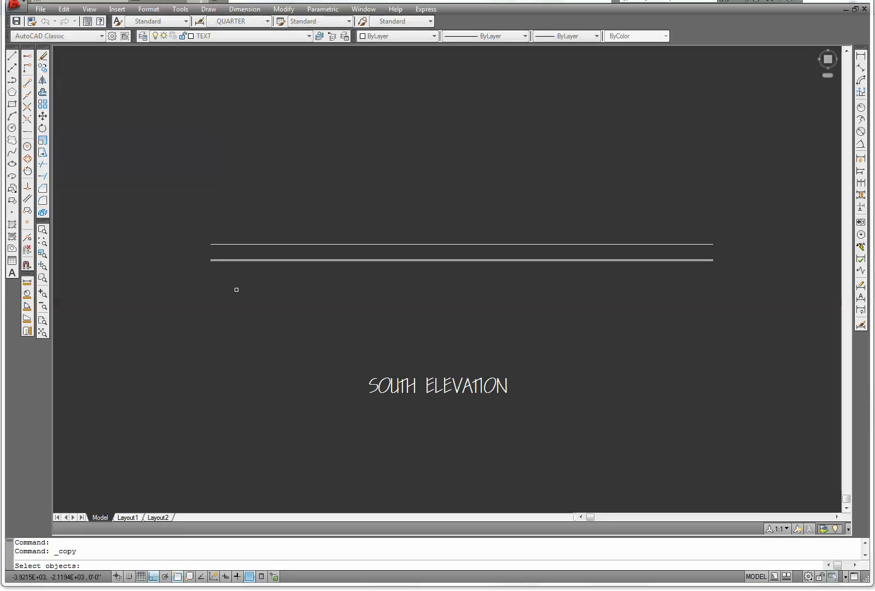
pyautogui.click(534, 412)
pyautogui.click(356, 355)
pyautogui.press('Return')
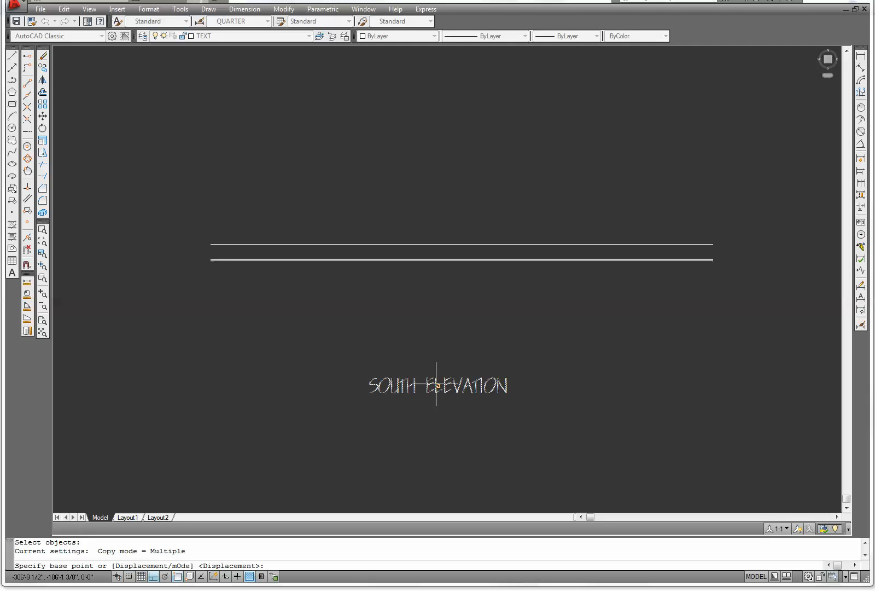
pyautogui.scroll(1, 438, 386)
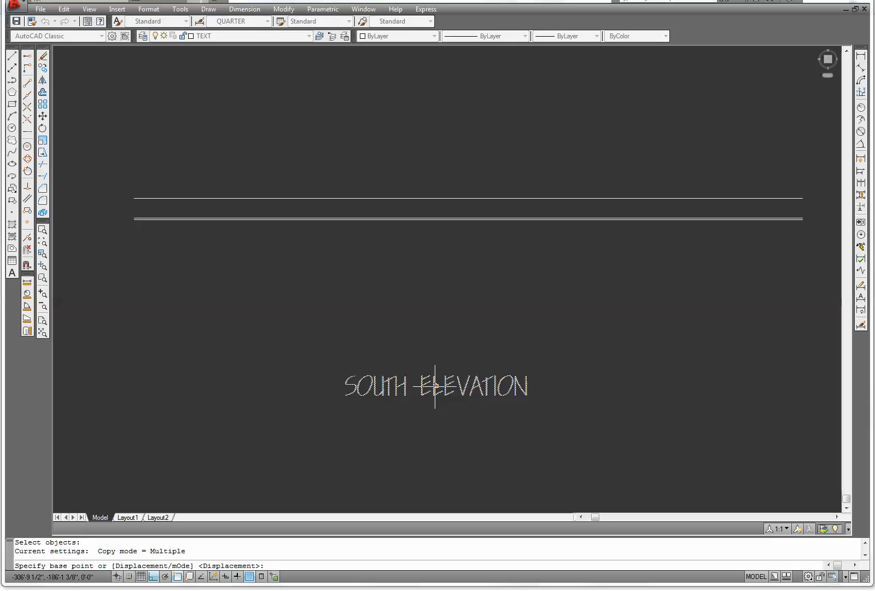
pyautogui.click(436, 386)
pyautogui.scroll(1, 439, 249)
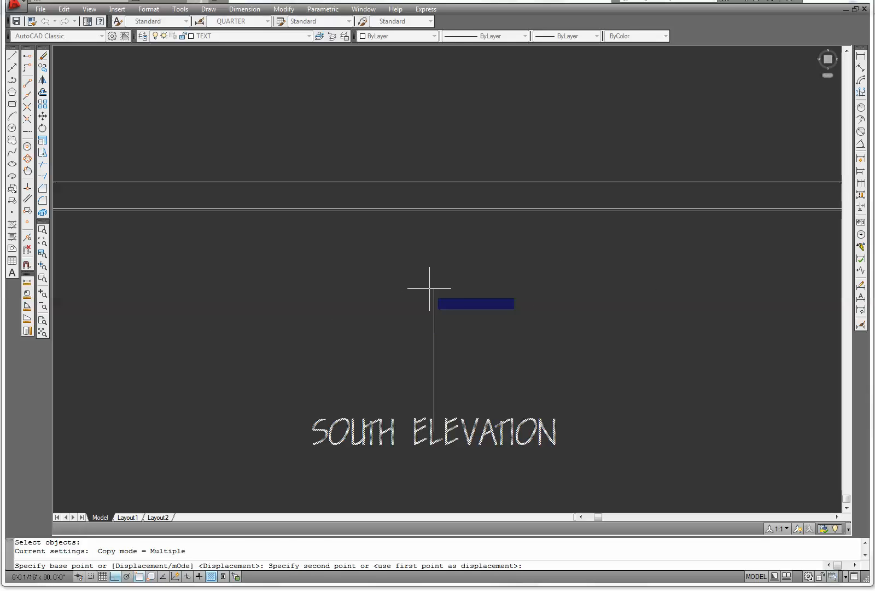
pyautogui.press('Escape')
pyautogui.scroll(-3, 350, 298)
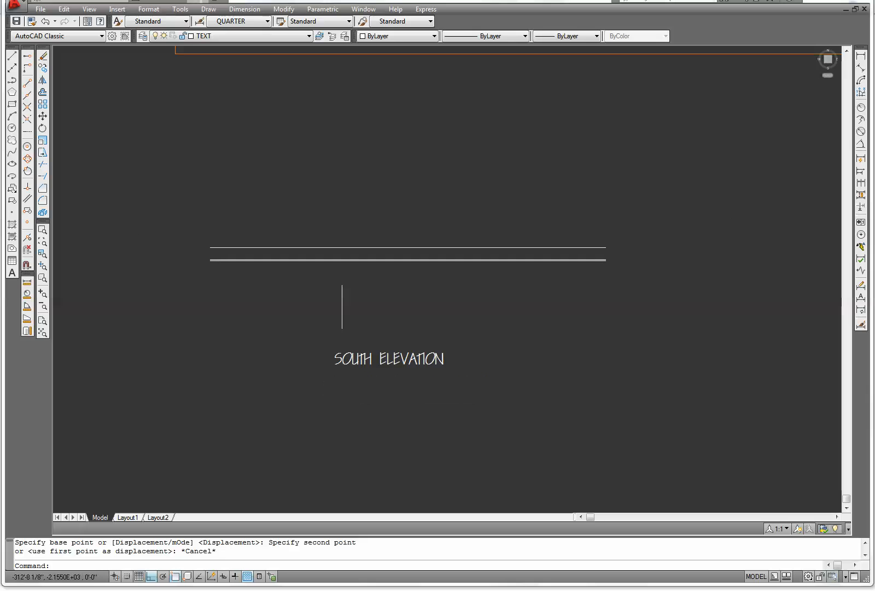
# Draw a diagonal construction line between opposite ends of the two title lines
pyautogui.click(13, 55)
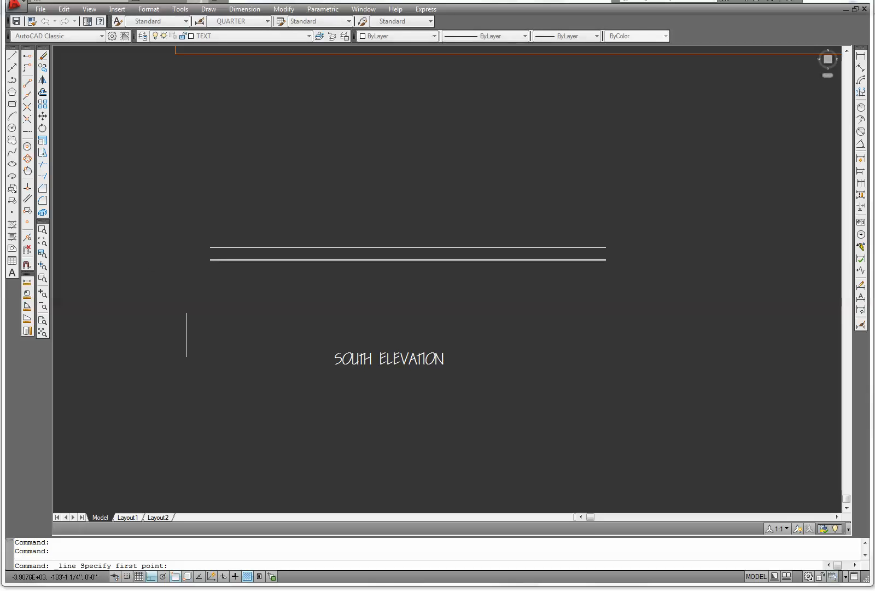
pyautogui.scroll(5, 199, 254)
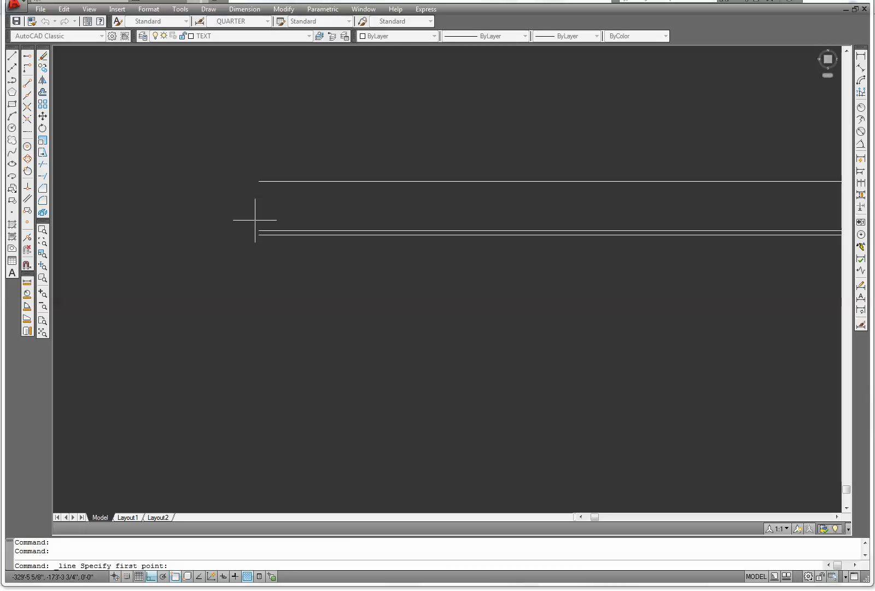
pyautogui.click(259, 230)
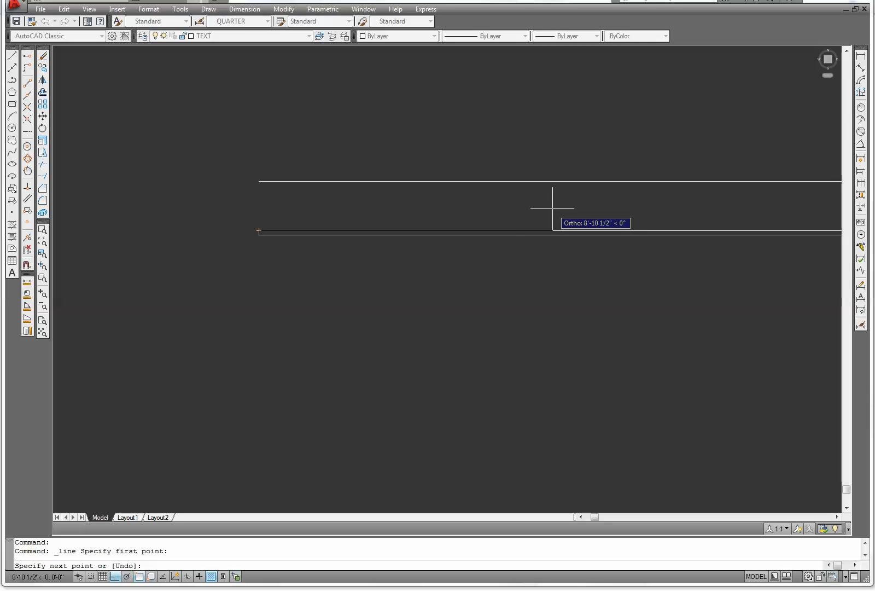
pyautogui.press('F8')
pyautogui.moveTo(552, 209)
pyautogui.mouseDown(button='middle')
pyautogui.moveTo(537, 228)
pyautogui.moveTo(336, 319)
pyautogui.mouseUp(button='middle')
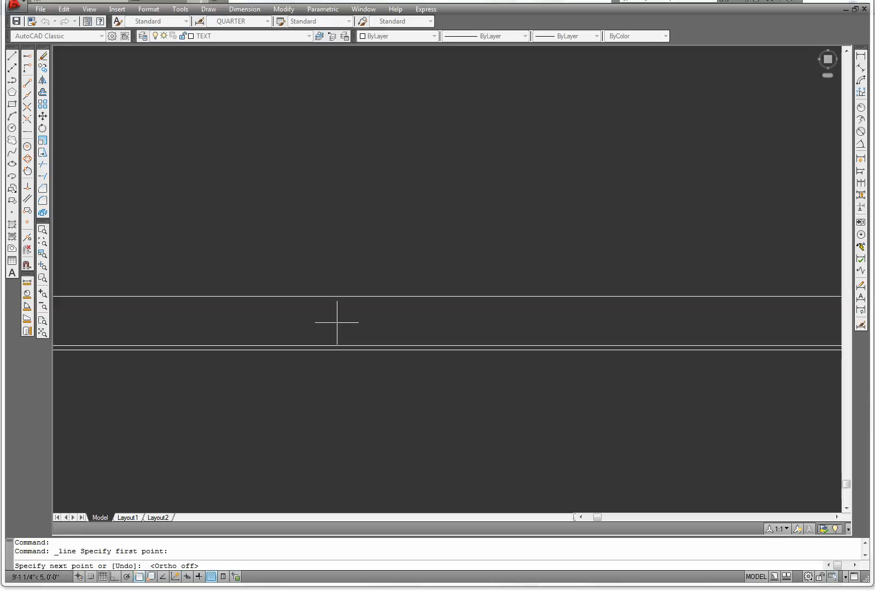
pyautogui.scroll(-6, 569, 329)
pyautogui.moveTo(811, 316); pyautogui.dragTo(650, 278, button='middle')
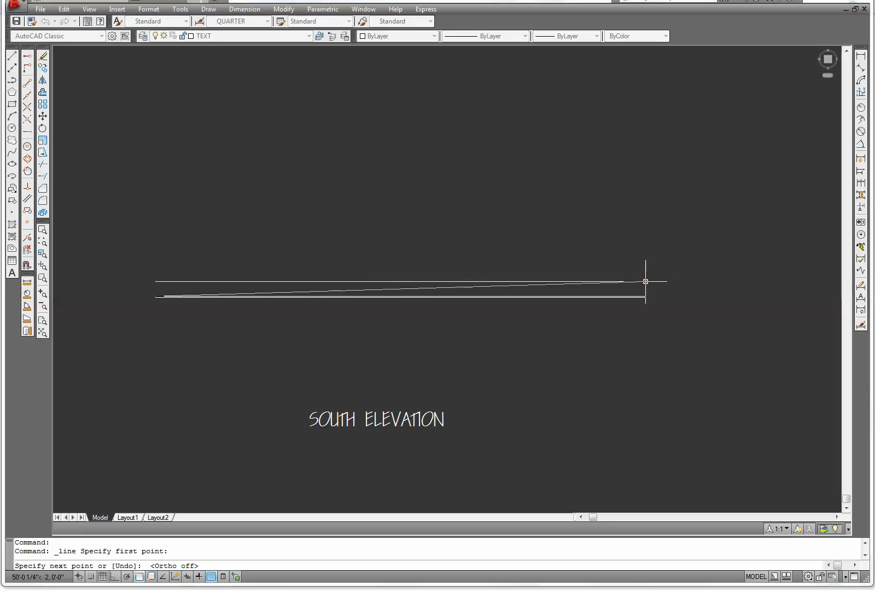
pyautogui.click(646, 281)
pyautogui.rightClick(625, 280)
pyautogui.click(628, 289)
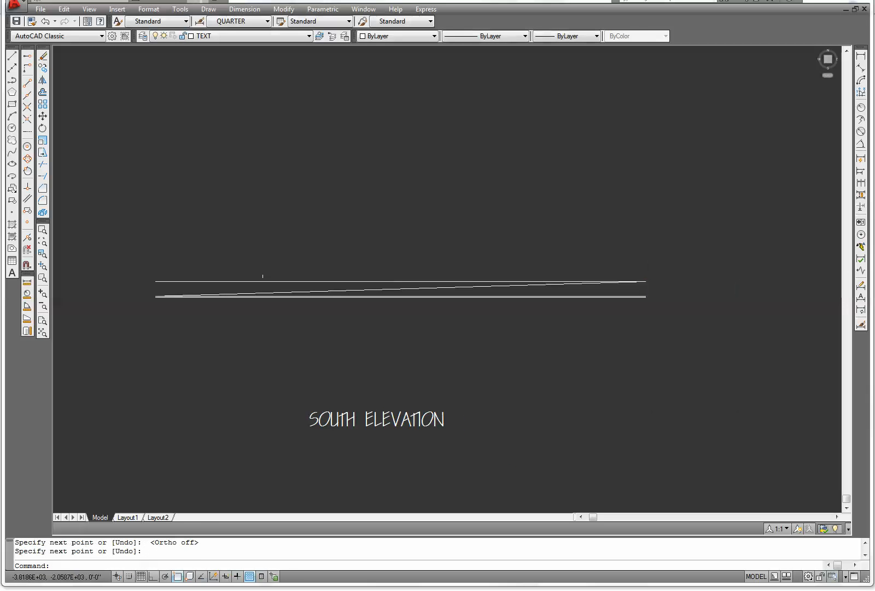
# Copy the SOUTH ELEVATION title to the midpoint of the diagonal, centred between the two lines
pyautogui.click(41, 69)
pyautogui.click(474, 441)
pyautogui.click(266, 366)
pyautogui.press('Return')
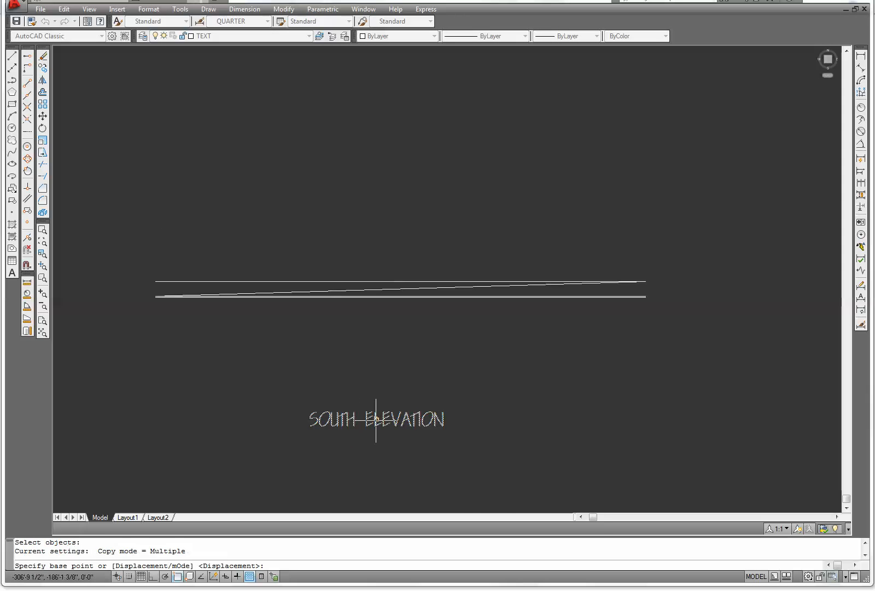
pyautogui.click(382, 420)
pyautogui.scroll(3, 385, 350)
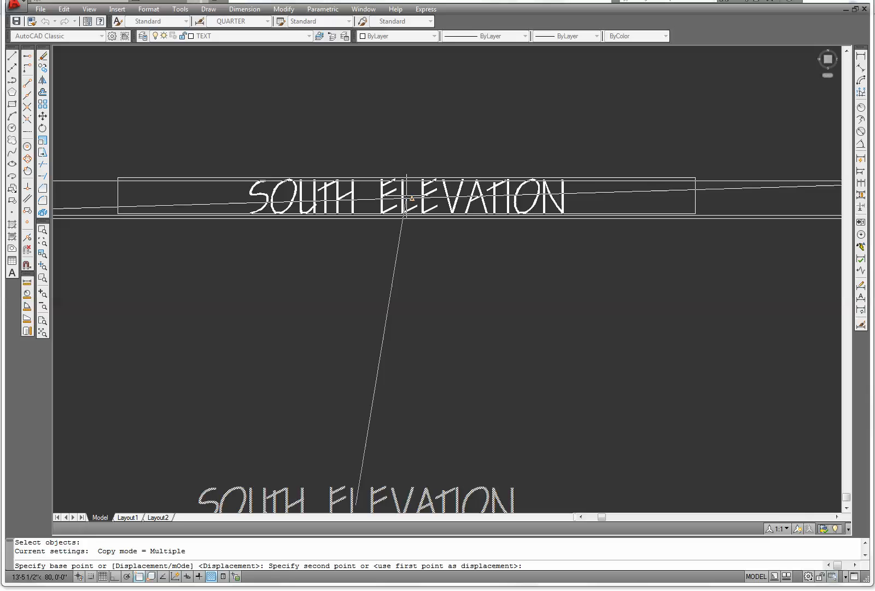
pyautogui.click(411, 200)
pyautogui.press('Escape')
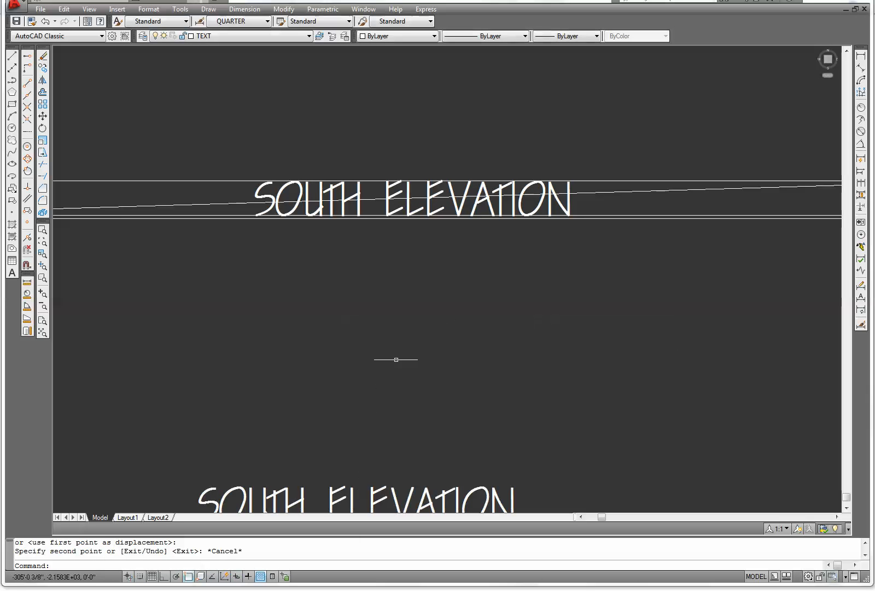
# Erase the diagonal construction line
pyautogui.click(633, 198)
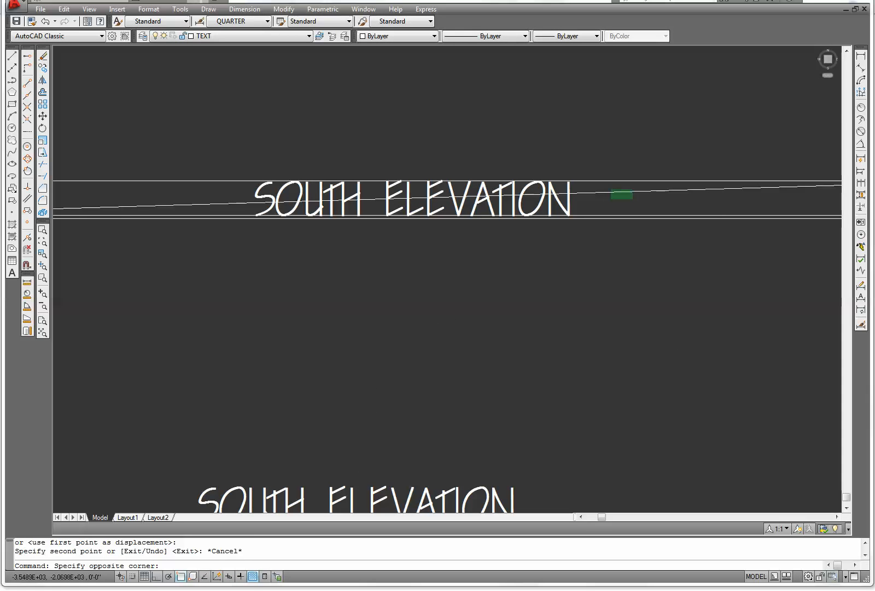
pyautogui.click(611, 189)
pyautogui.rightClick(598, 133)
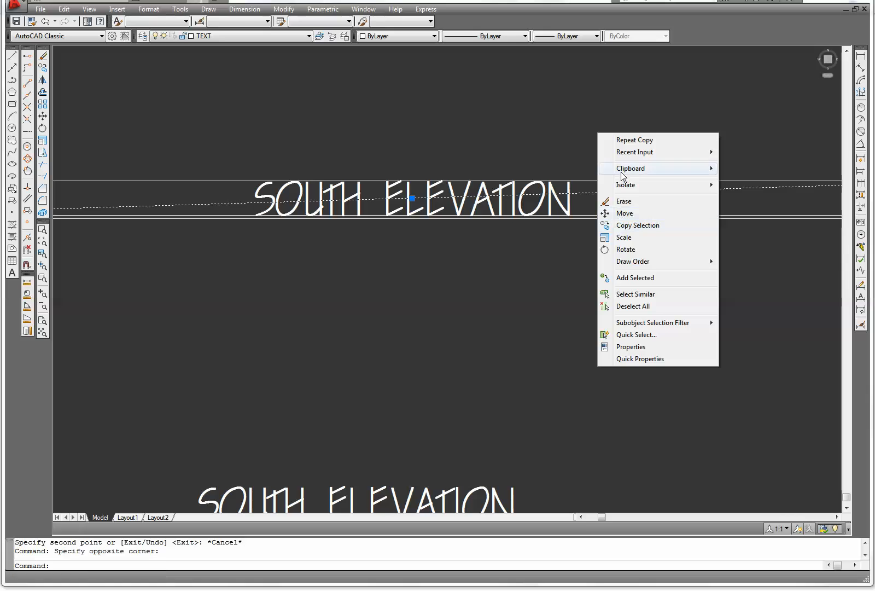
pyautogui.click(616, 201)
pyautogui.scroll(-4, 567, 266)
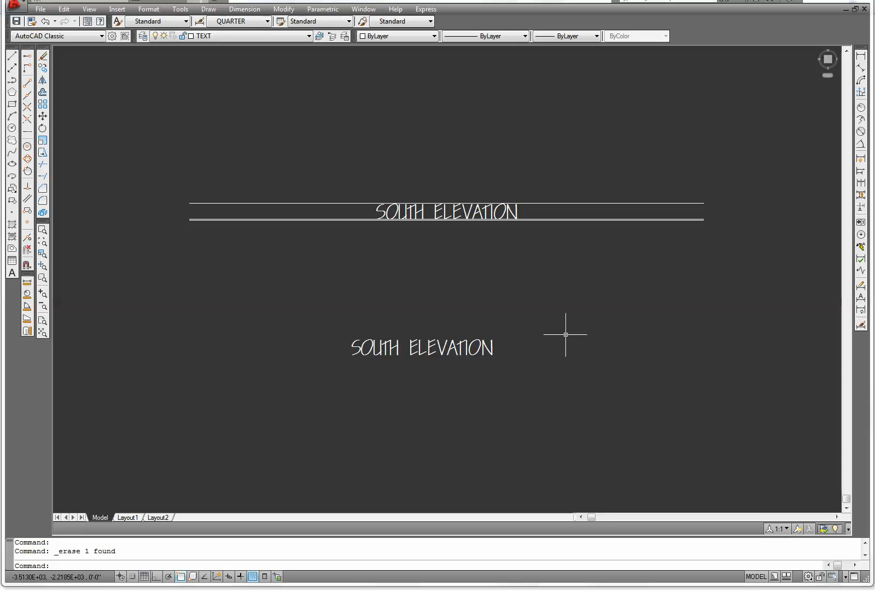
pyautogui.scroll(-1, 542, 309)
pyautogui.scroll(2, 515, 307)
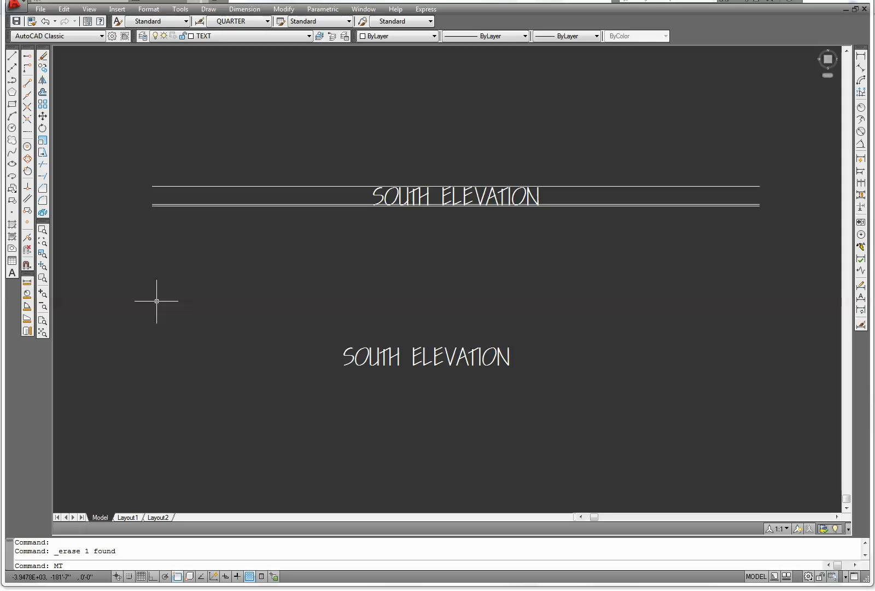
# Open a multiline text box below the underline's right end, set 6" height, bold and Middle Center justification
pyautogui.press('Return')
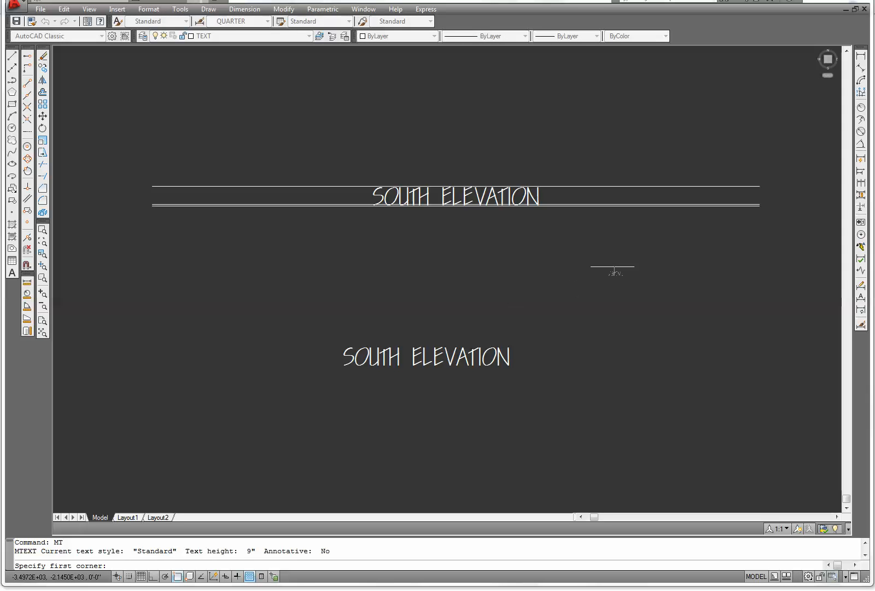
pyautogui.click(620, 252)
pyautogui.click(739, 253)
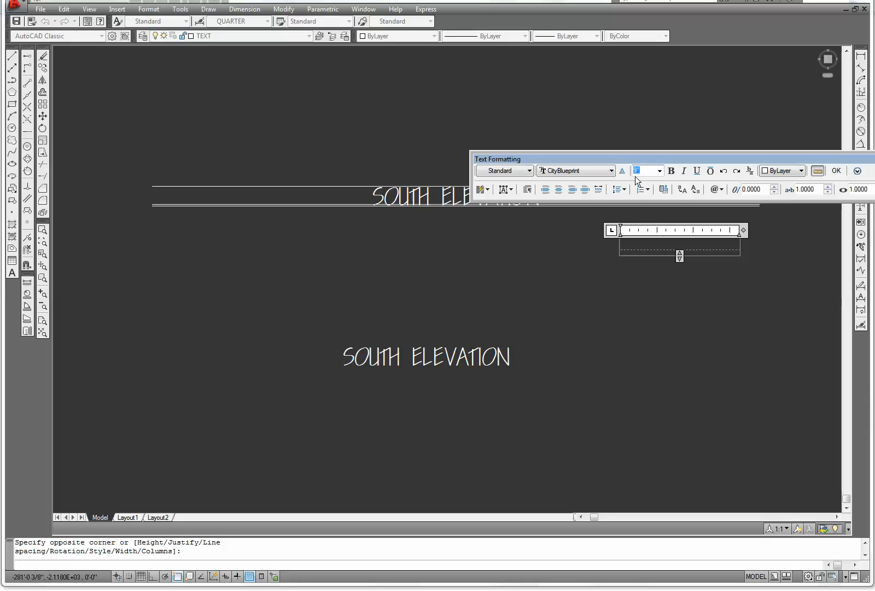
pyautogui.write('6"')
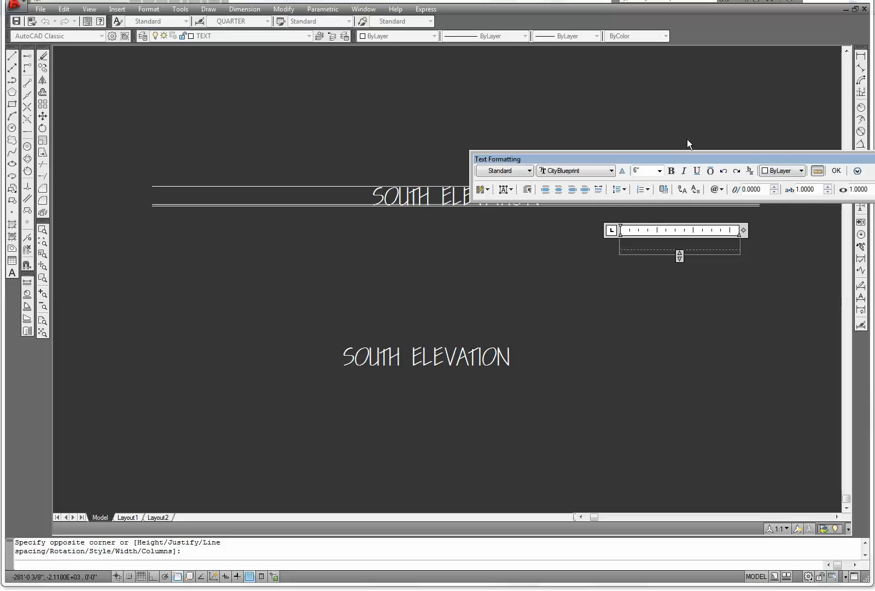
pyautogui.click(672, 171)
pyautogui.click(504, 191)
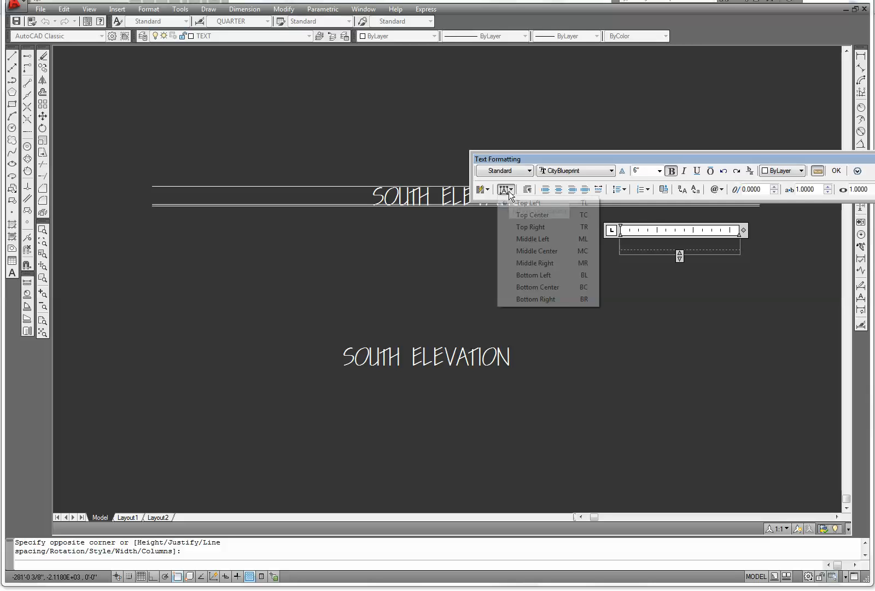
pyautogui.click(504, 251)
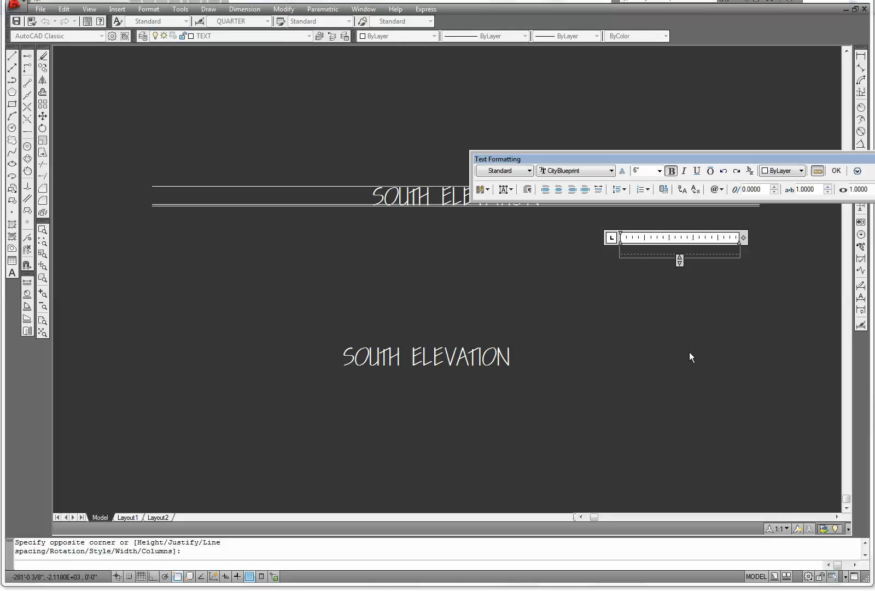
# Enter the note SCALE 1/4" = 1' and close the text editor
pyautogui.write('SCALE 1/4')
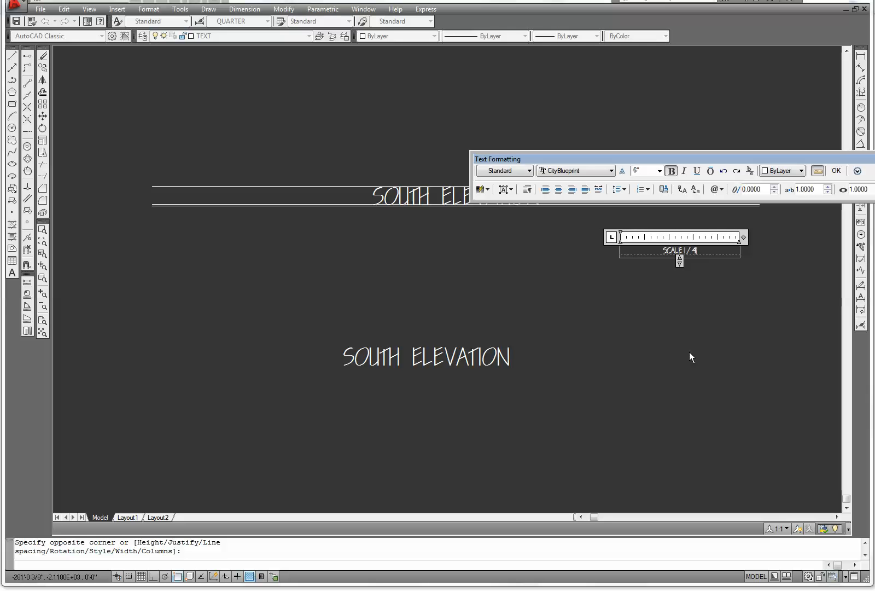
pyautogui.write('"')
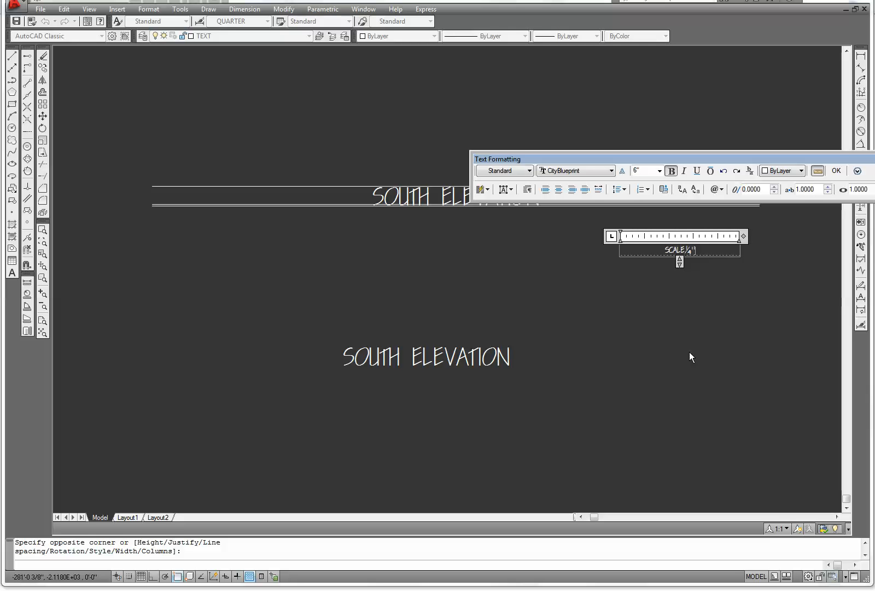
pyautogui.write(" = 1'")
pyautogui.click(836, 170)
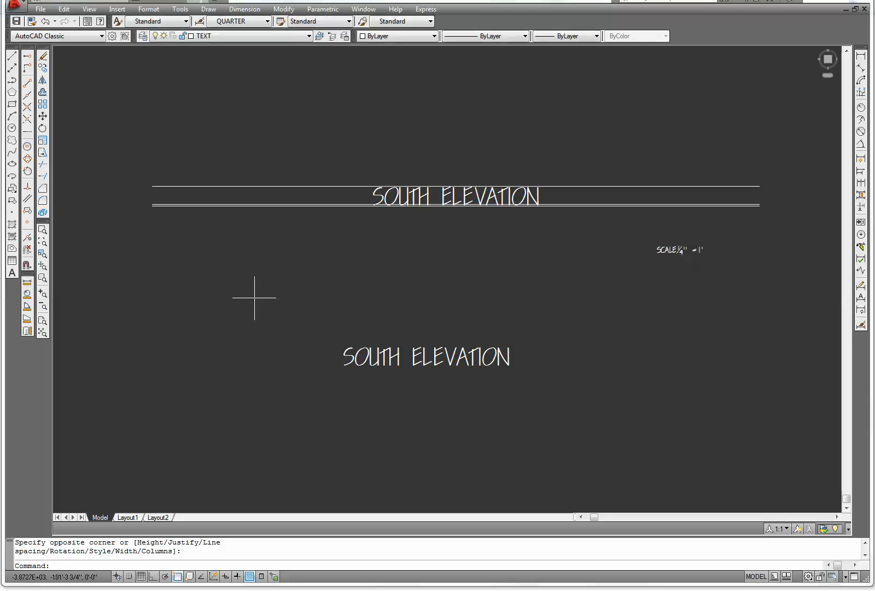
# Move the scale note to sit just below the right end of the underline
pyautogui.click(43, 116)
pyautogui.click(722, 268)
pyautogui.click(623, 238)
pyautogui.press('Return')
pyautogui.click(680, 250)
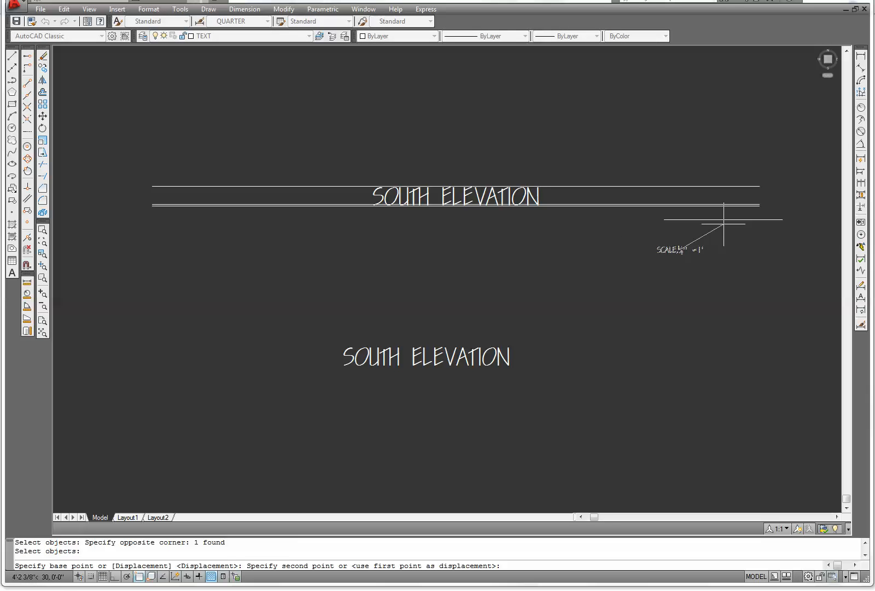
pyautogui.scroll(4, 724, 206)
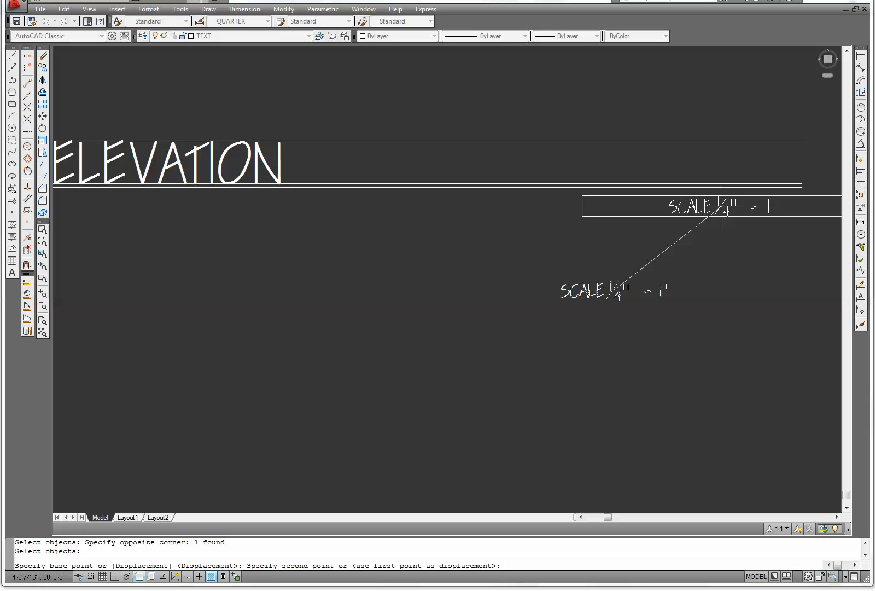
pyautogui.click(721, 204)
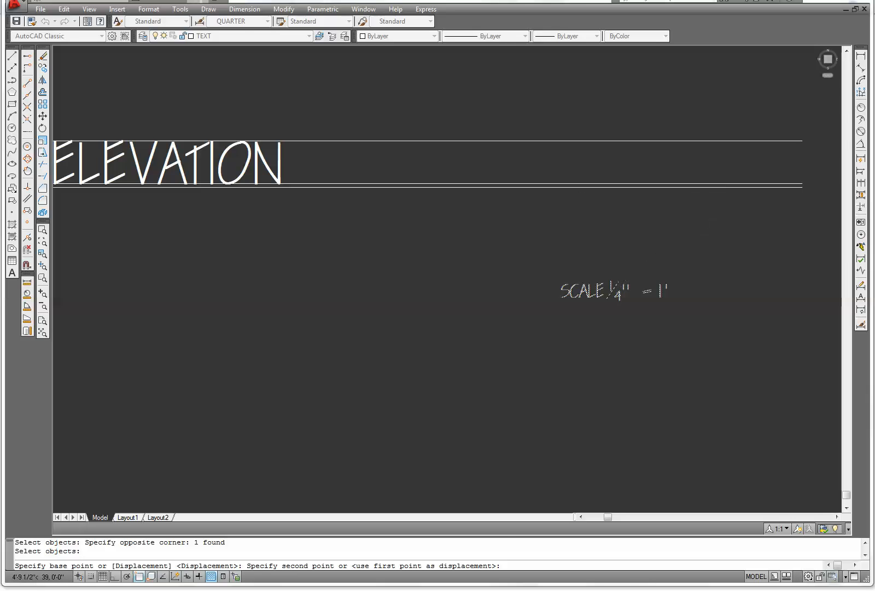
pyautogui.press('Escape')
# Stretch the right end of the underline horizontally past the scale note
pyautogui.moveTo(707, 312); pyautogui.dragTo(499, 415, button='middle')
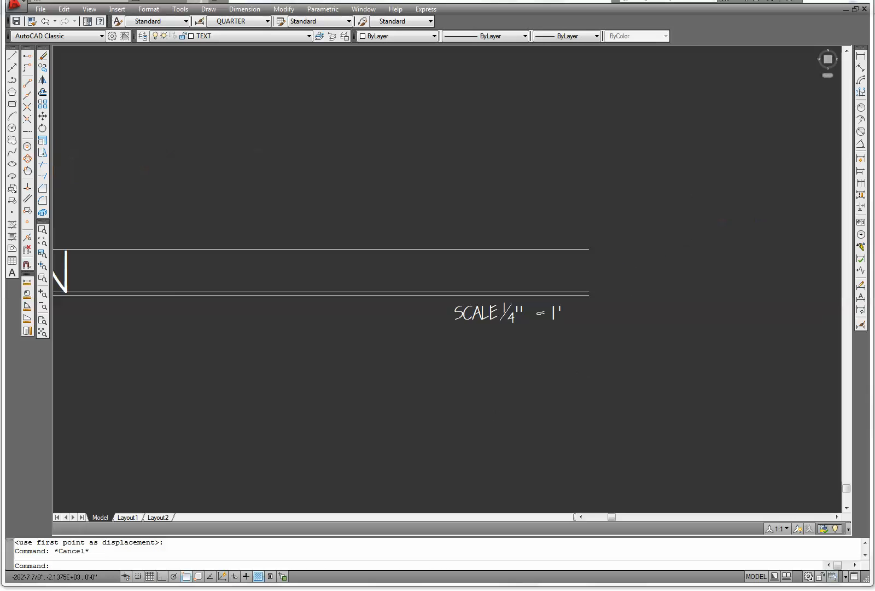
pyautogui.scroll(-3, 504, 365)
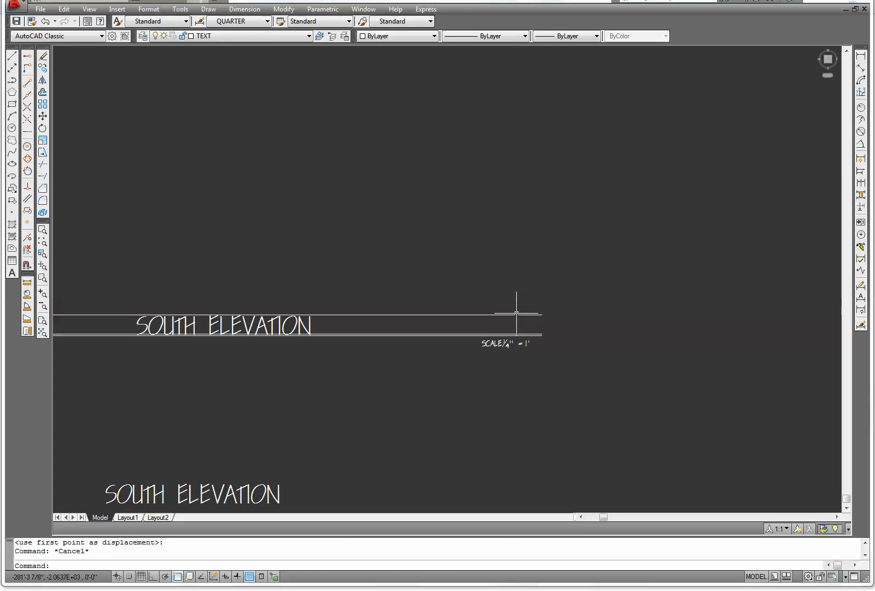
pyautogui.scroll(3, 523, 329)
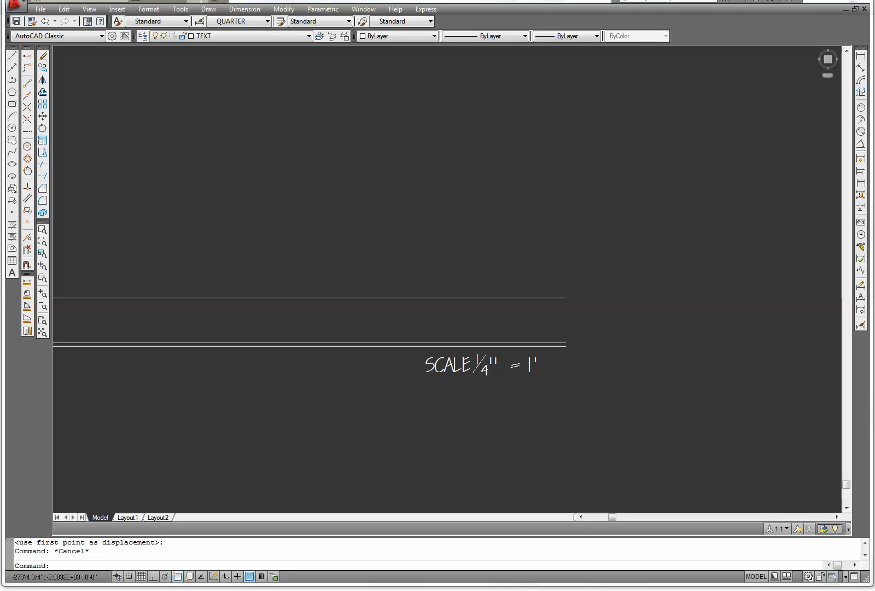
pyautogui.scroll(2, 560, 335)
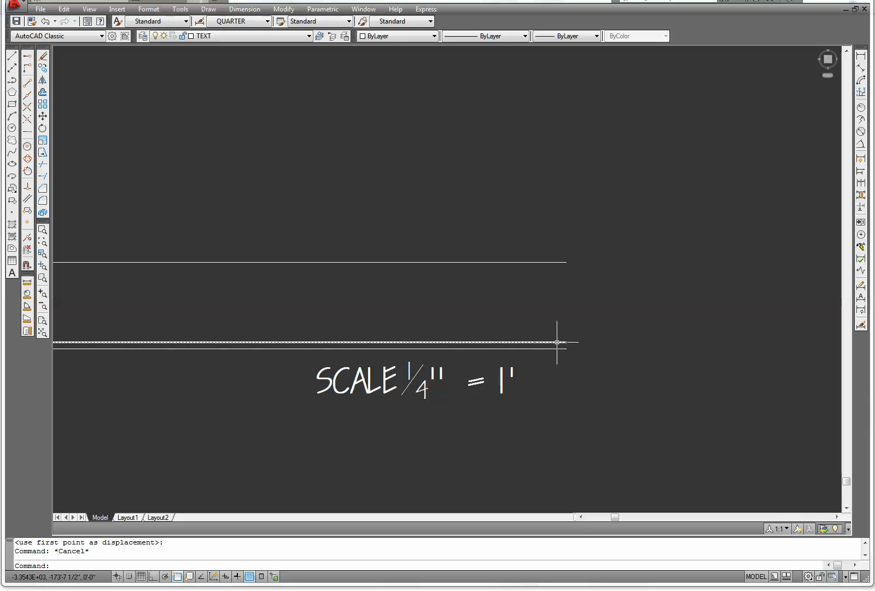
pyautogui.click(557, 342)
pyautogui.click(567, 341)
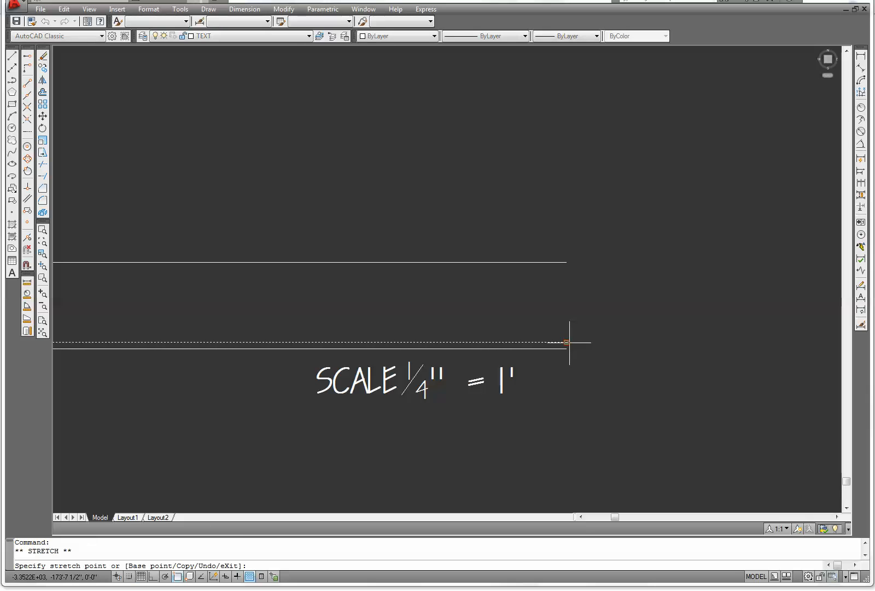
pyautogui.press('F8')
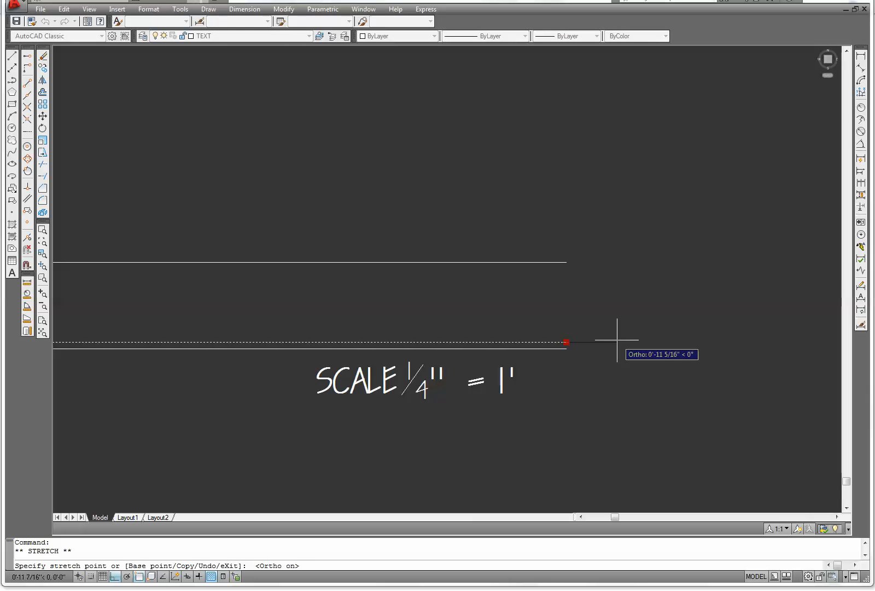
pyautogui.click(613, 342)
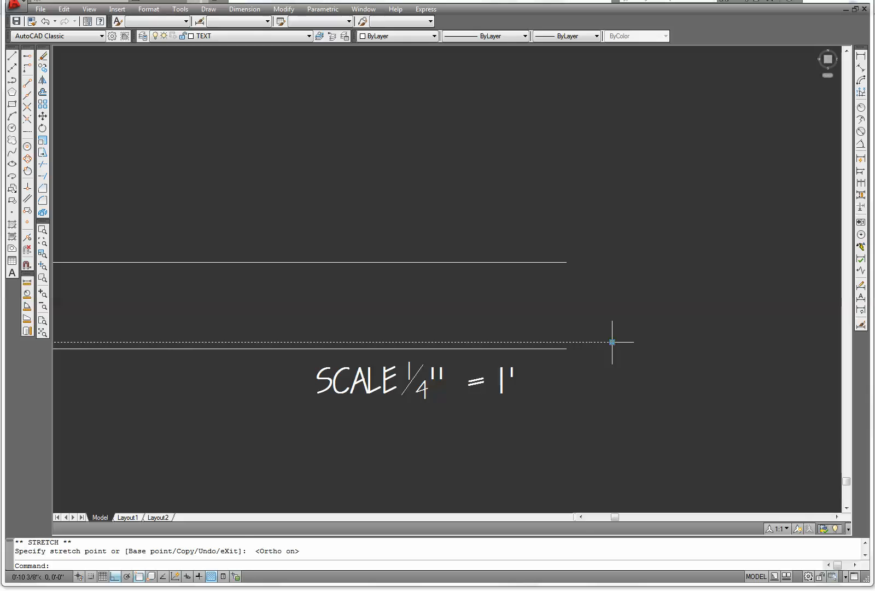
pyautogui.press('Escape')
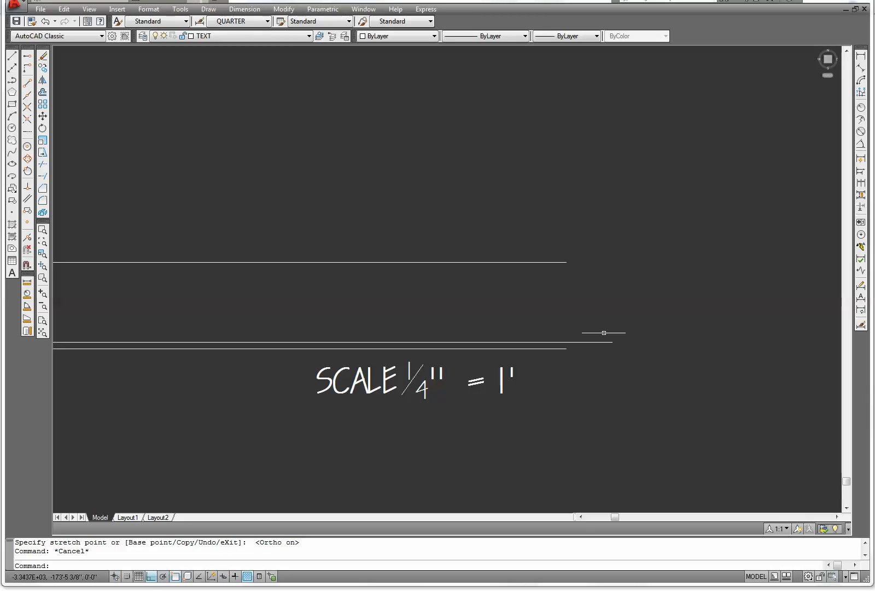
# Stretch the right end of the upper title line horizontally outward
pyautogui.click(560, 263)
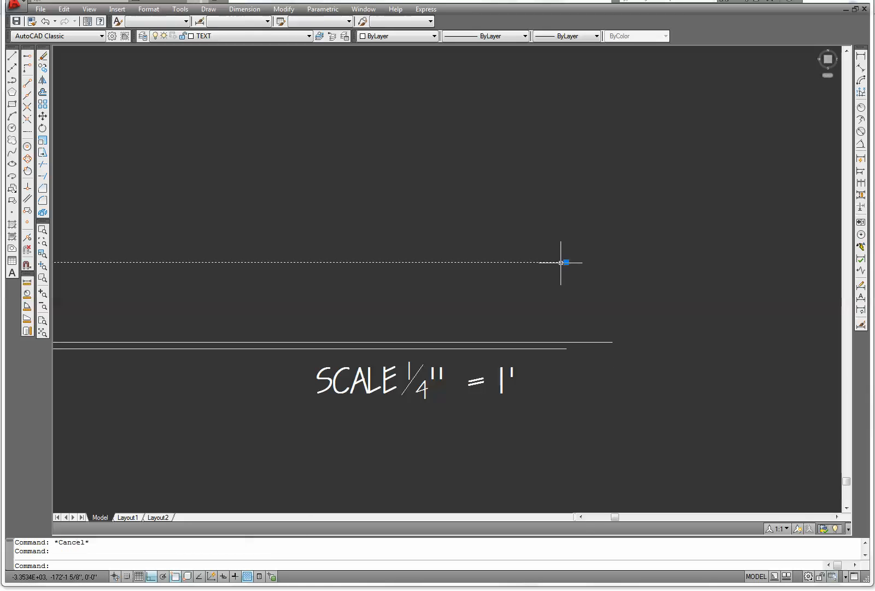
pyautogui.click(566, 262)
pyautogui.click(580, 262)
pyautogui.press('Escape')
# Stretch the left end of the underline horizontally outward
pyautogui.scroll(-6, 539, 317)
pyautogui.moveTo(578, 374); pyautogui.dragTo(841, 348, button='middle')
pyautogui.scroll(5, 194, 309)
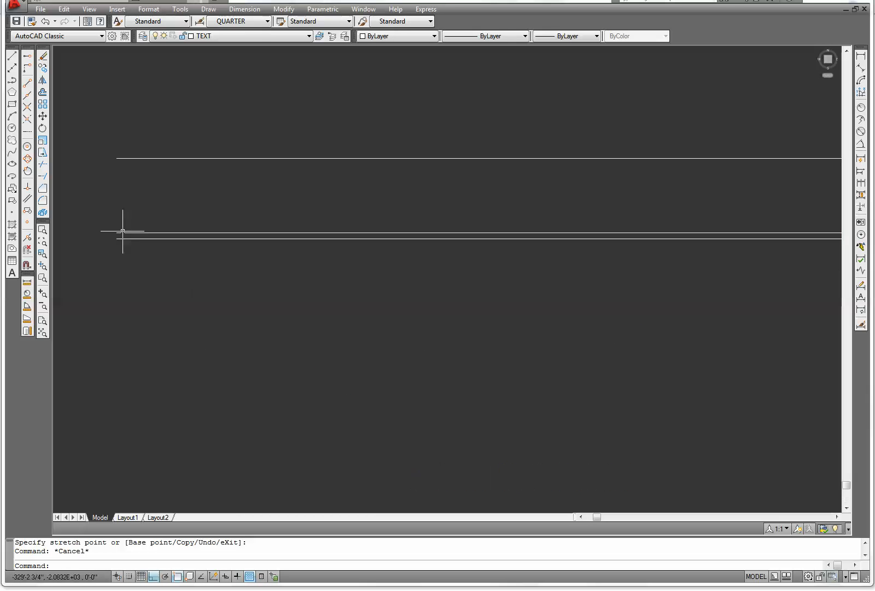
pyautogui.click(113, 232)
pyautogui.click(116, 233)
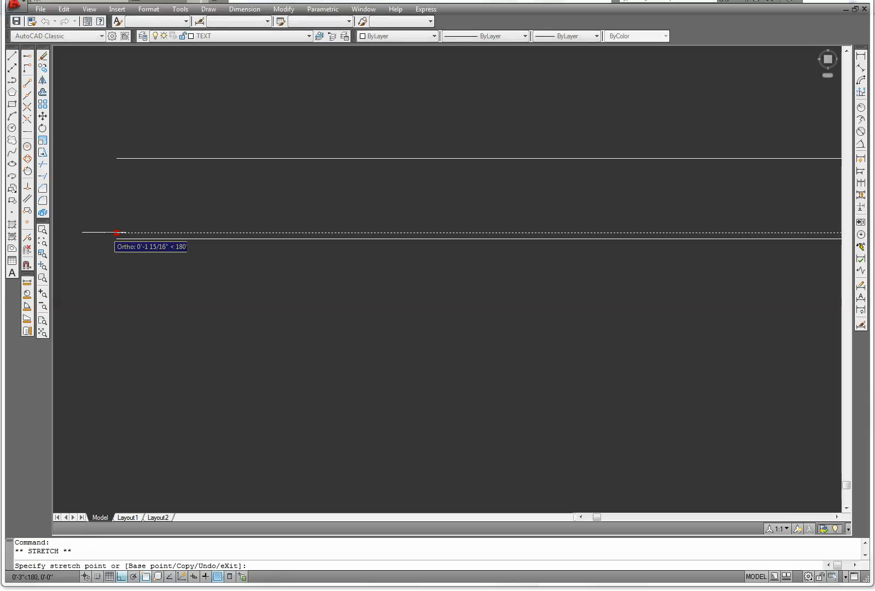
pyautogui.press('Escape')
pyautogui.press('Escape')
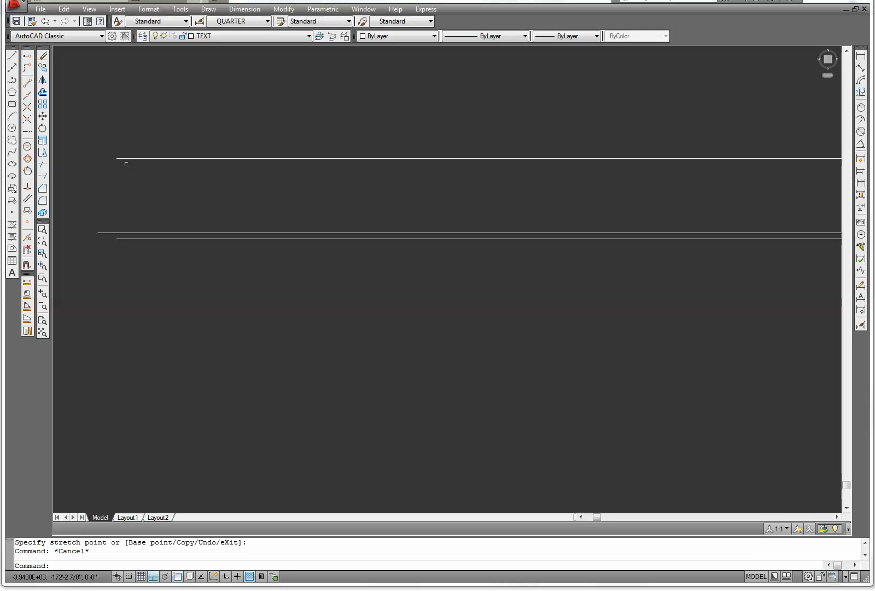
# Stretch the left end of the upper title line horizontally outward
pyautogui.click(121, 158)
pyautogui.click(117, 158)
pyautogui.click(106, 158)
pyautogui.press('Escape')
# Copy the title with its lines and scale note beneath the two lower elevations inside the border
pyautogui.scroll(-5, 212, 290)
pyautogui.moveTo(354, 322); pyautogui.dragTo(225, 352, button='middle')
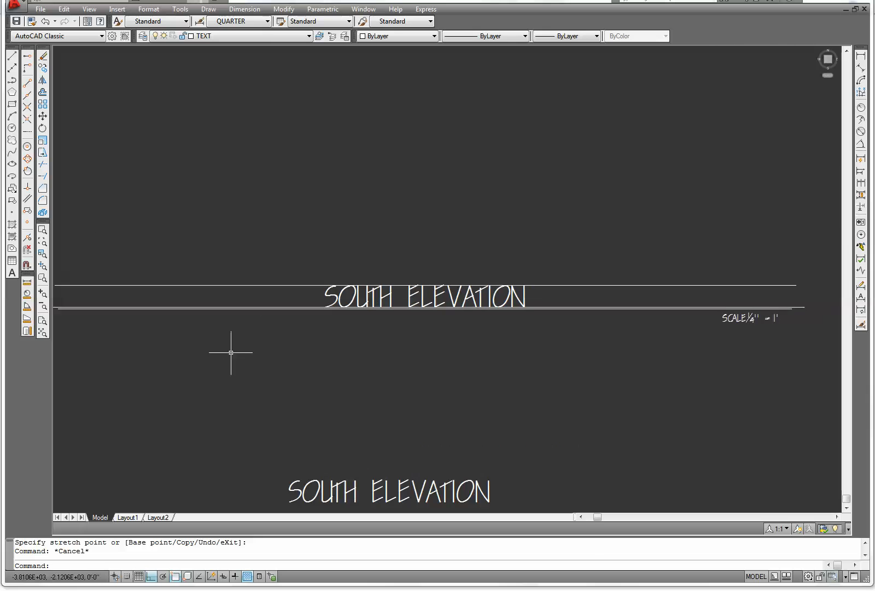
pyautogui.scroll(-3, 225, 353)
pyautogui.click(44, 67)
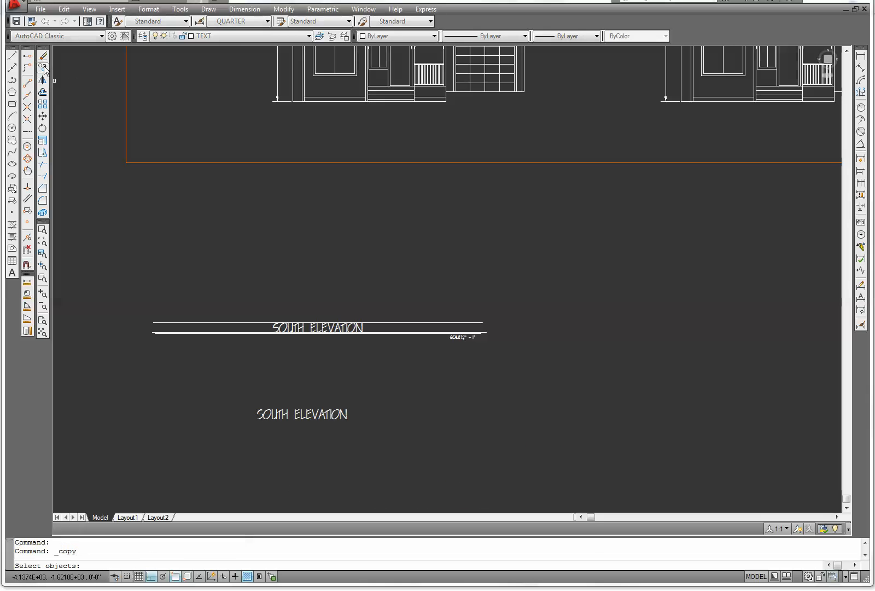
pyautogui.click(527, 376)
pyautogui.click(131, 265)
pyautogui.press('Return')
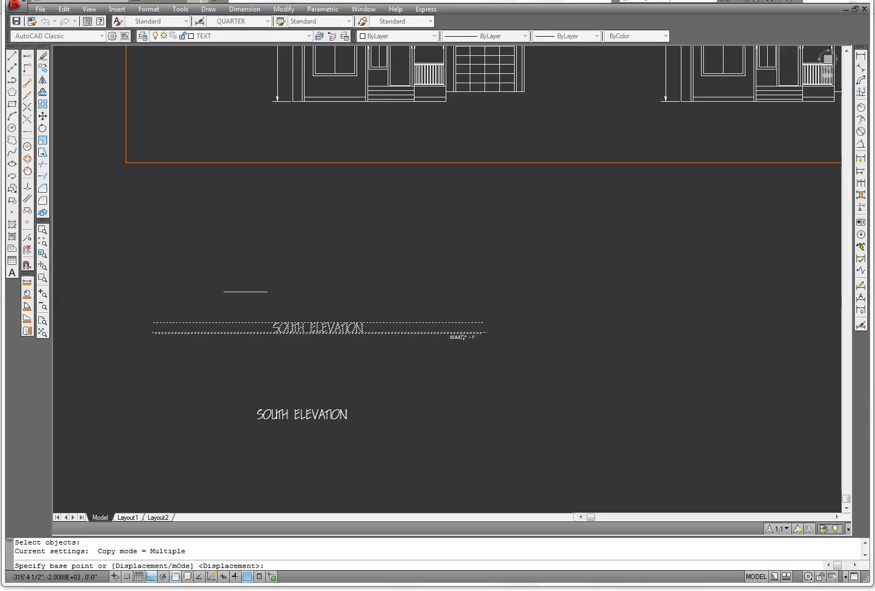
pyautogui.click(320, 327)
pyautogui.scroll(-3, 352, 254)
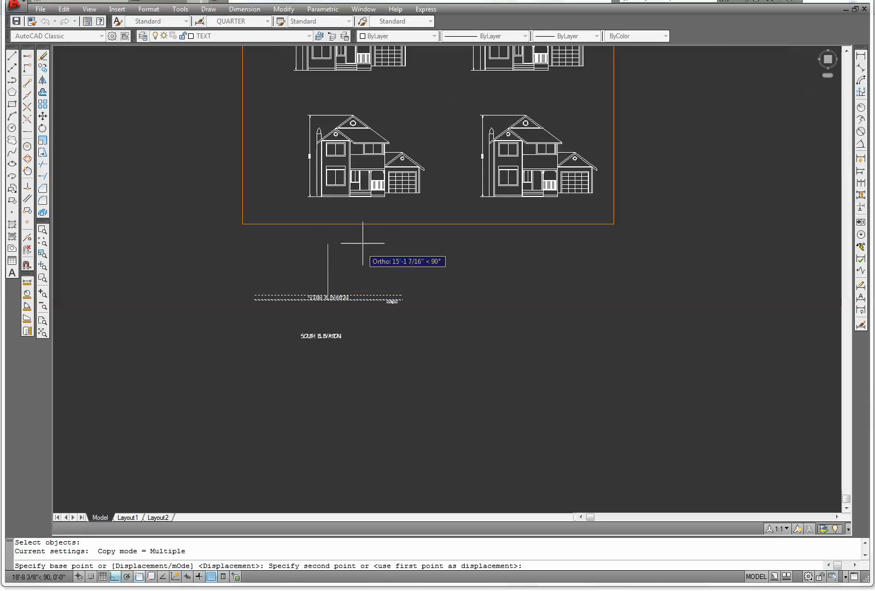
pyautogui.scroll(2, 332, 192)
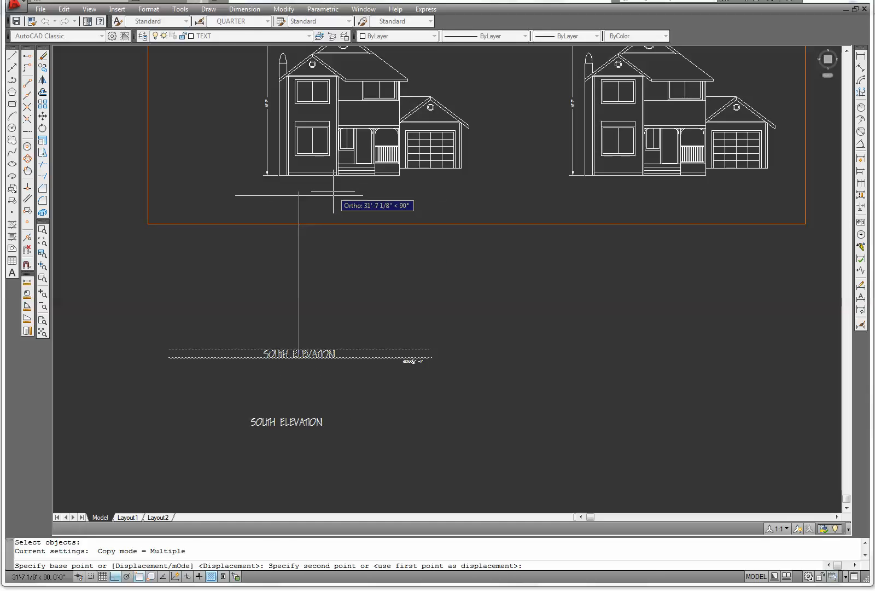
pyautogui.press('F8')
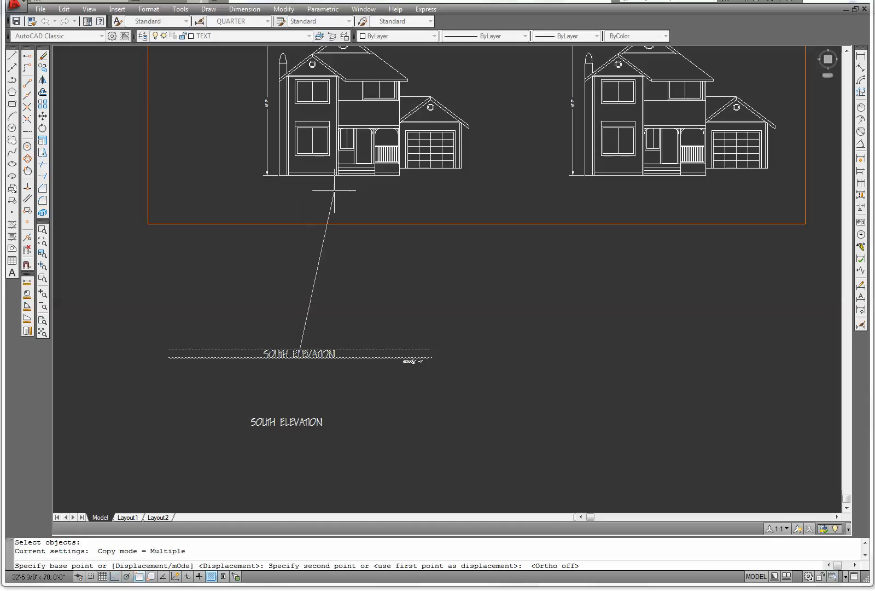
pyautogui.click(385, 198)
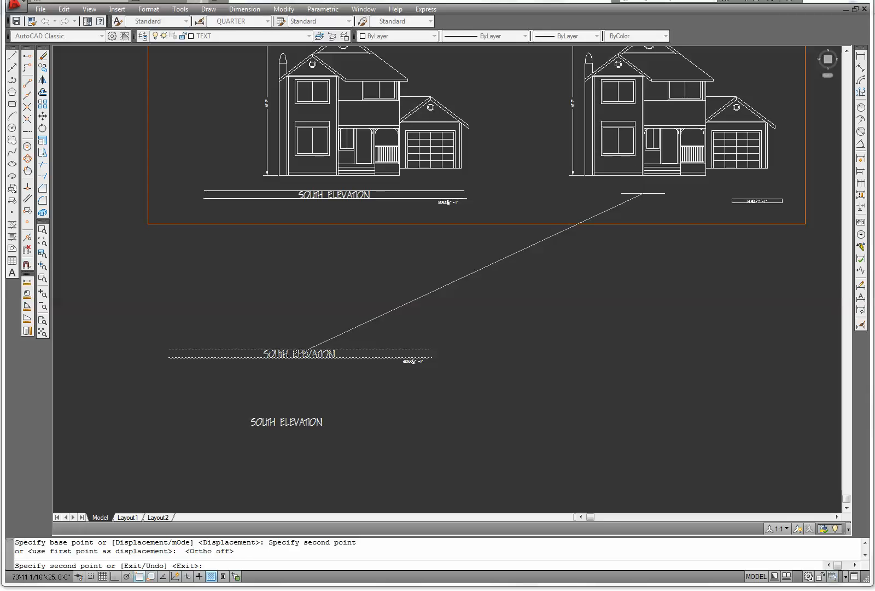
pyautogui.click(644, 198)
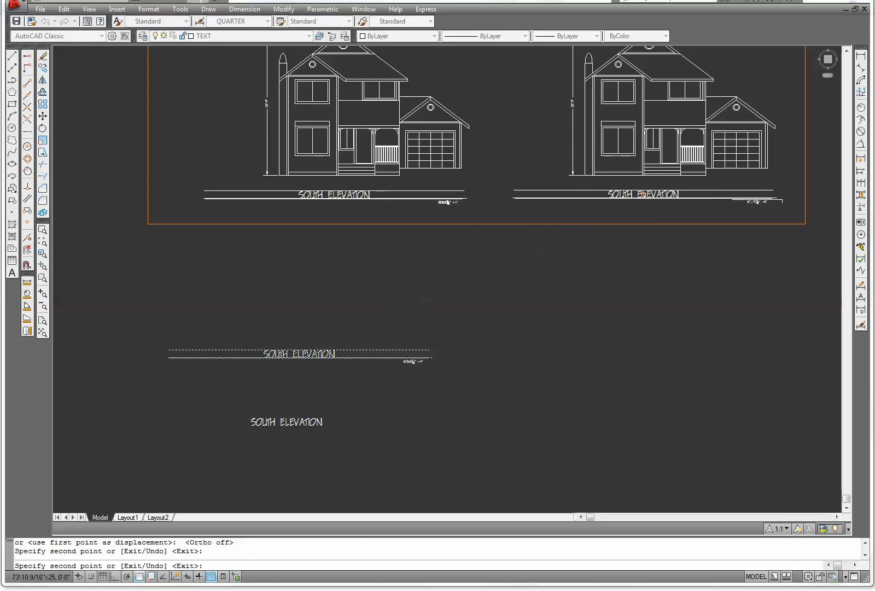
# Place another copy of the title block beneath the upper-right elevation
pyautogui.moveTo(574, 187); pyautogui.dragTo(504, 447, button='middle')
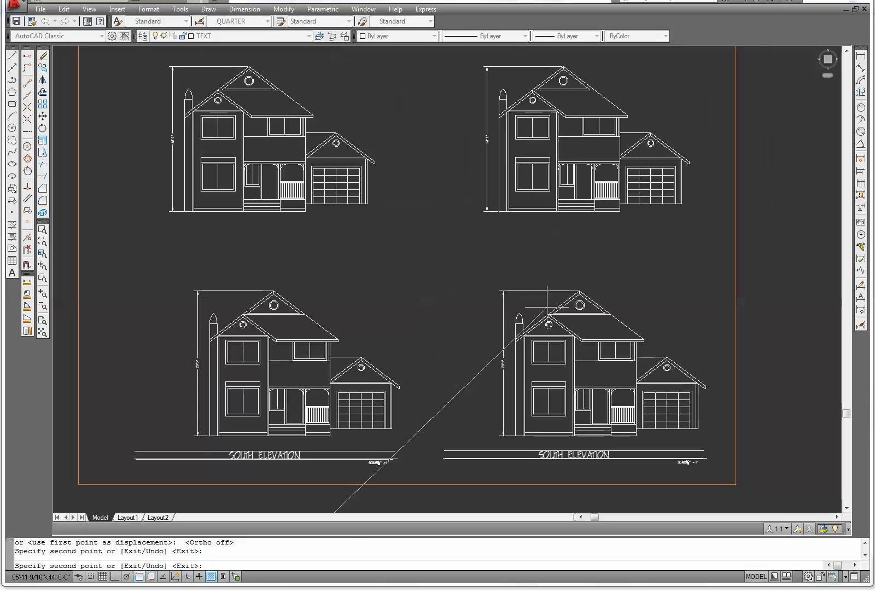
pyautogui.click(554, 239)
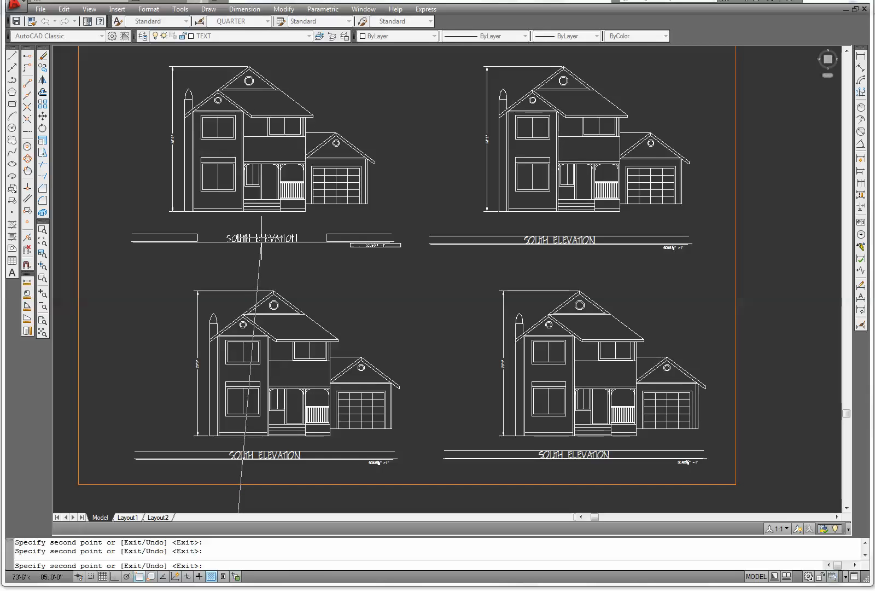
pyautogui.press('Escape')
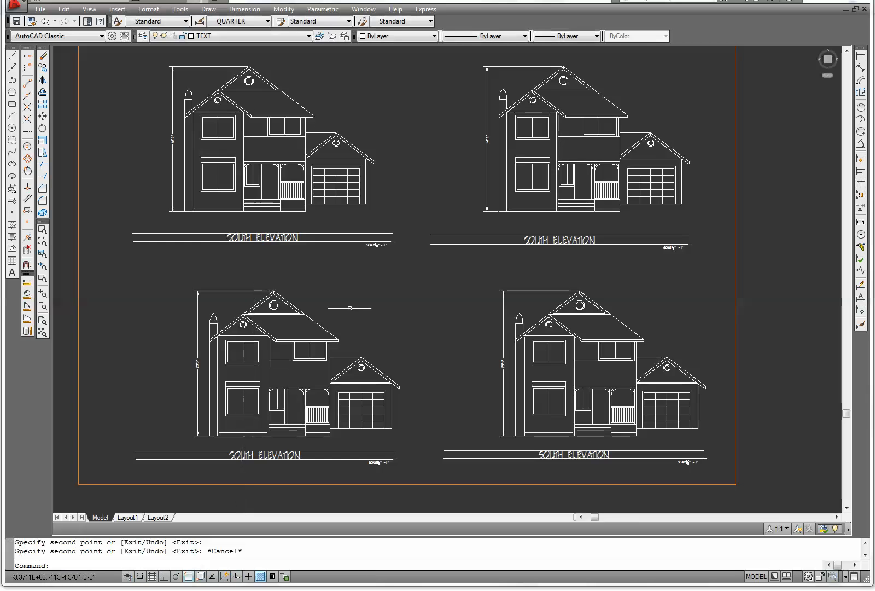
# Edit the lower-right elevation's title to read NORTH ELEVATION
pyautogui.scroll(-4, 386, 306)
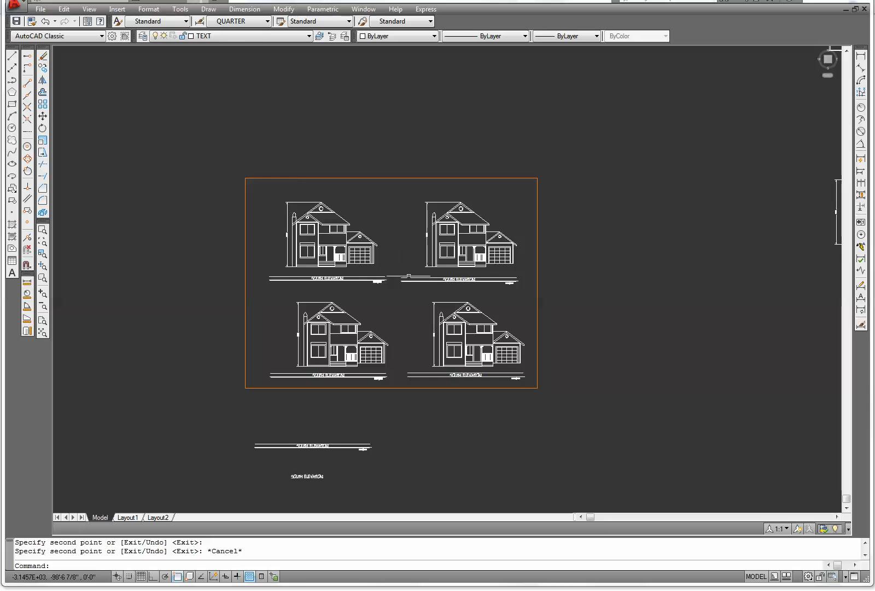
pyautogui.scroll(-3, 420, 362)
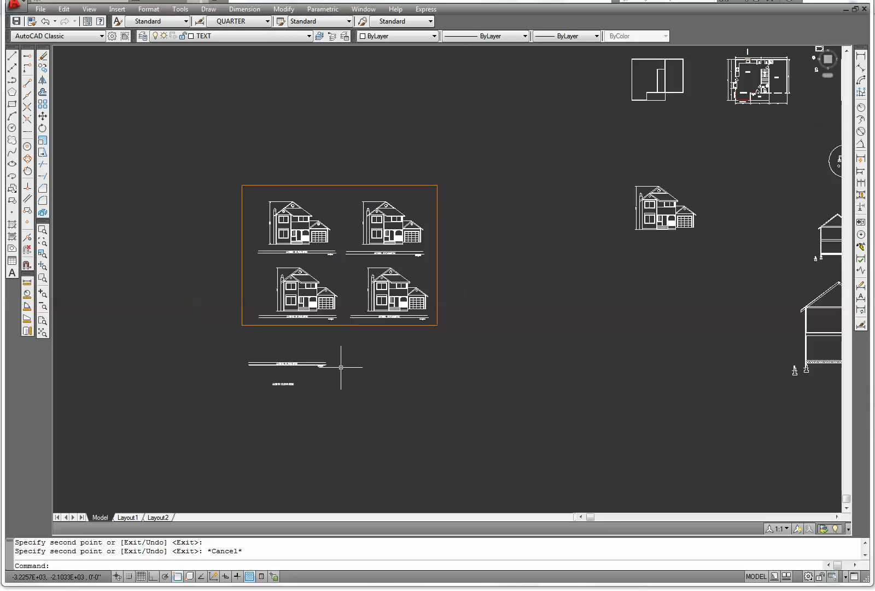
pyautogui.scroll(3, 326, 311)
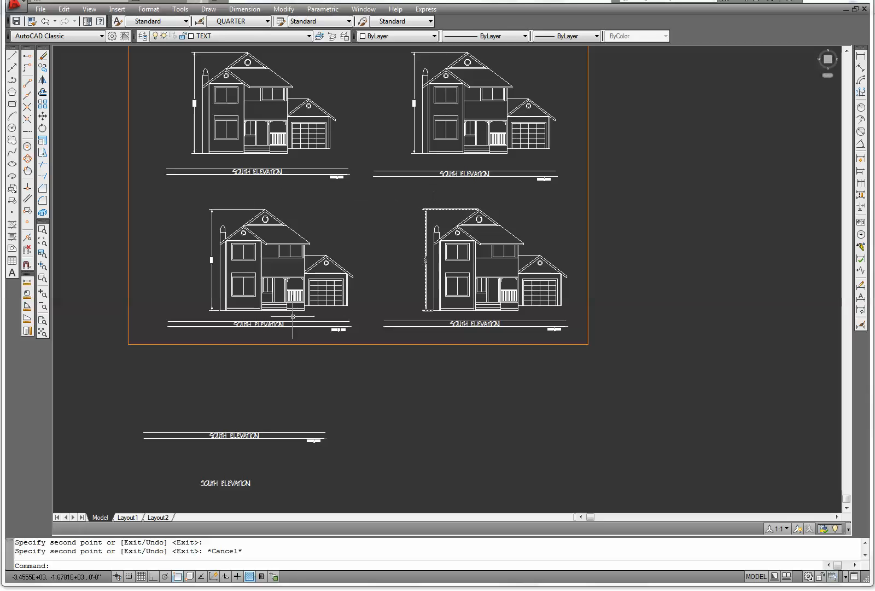
pyautogui.scroll(-3, 391, 362)
pyautogui.scroll(1, 373, 410)
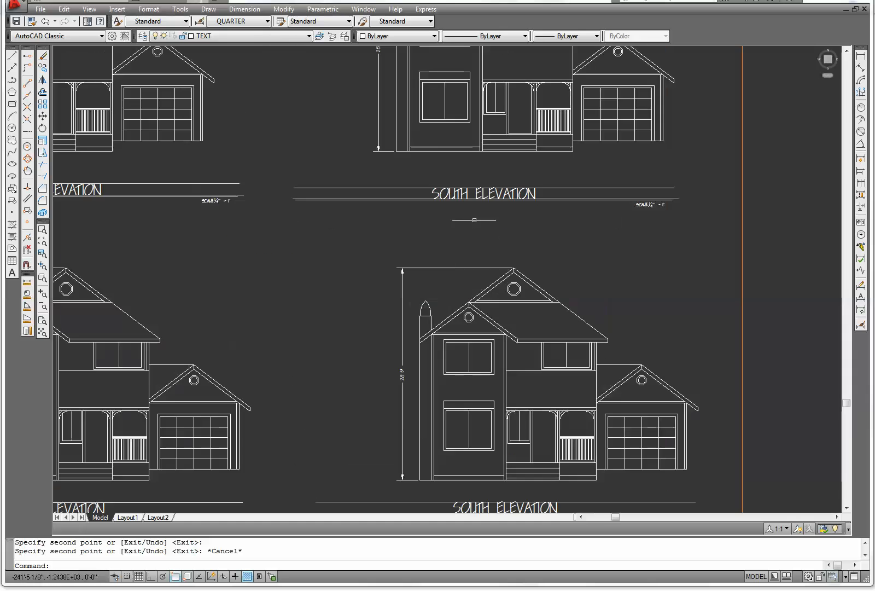
pyautogui.moveTo(521, 482); pyautogui.dragTo(489, 306, button='middle')
pyautogui.doubleClick(473, 333)
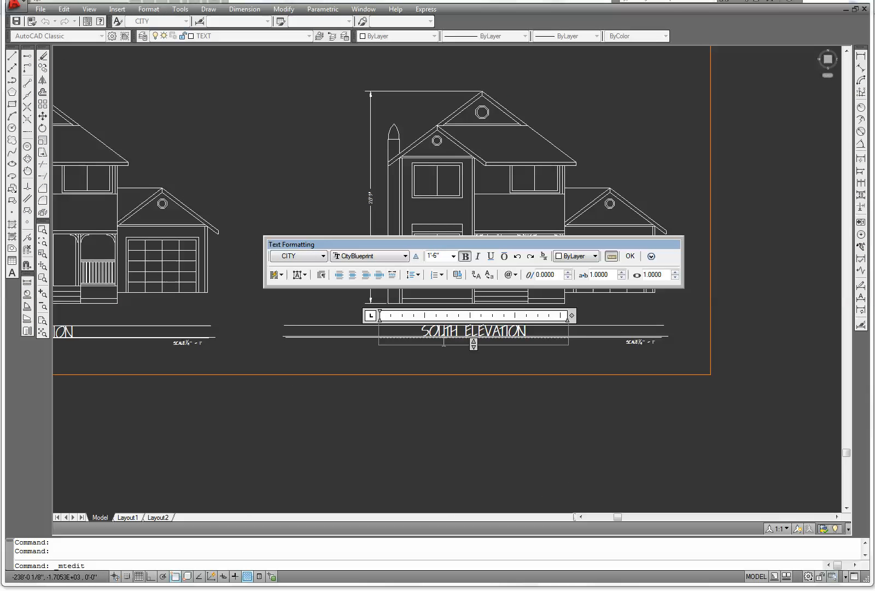
pyautogui.moveTo(459, 331); pyautogui.dragTo(408, 333)
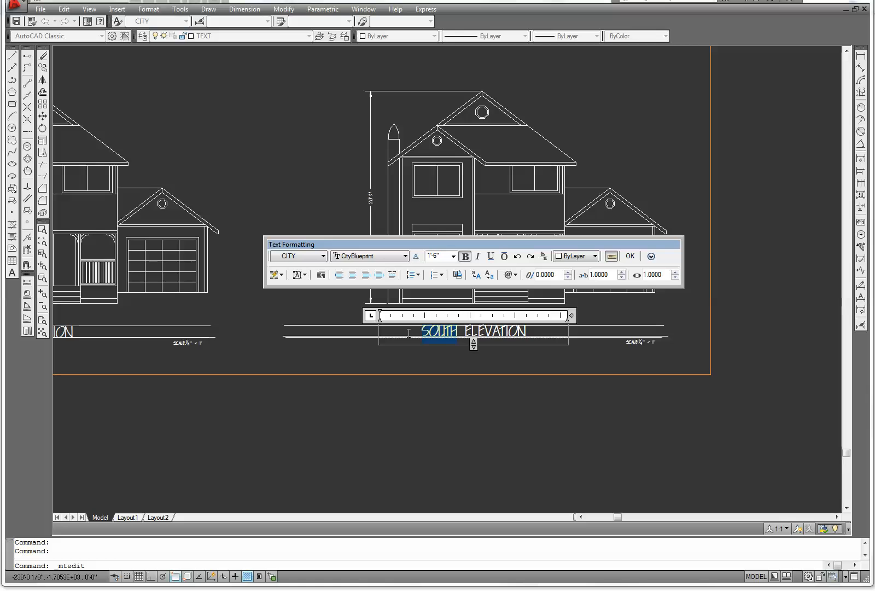
pyautogui.write('NOTH')
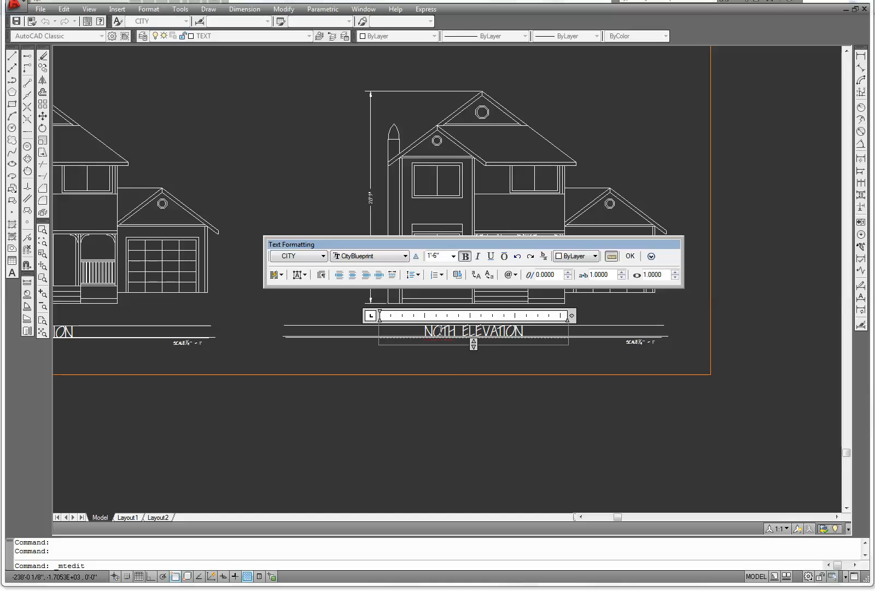
pyautogui.click(441, 332)
pyautogui.write('R')
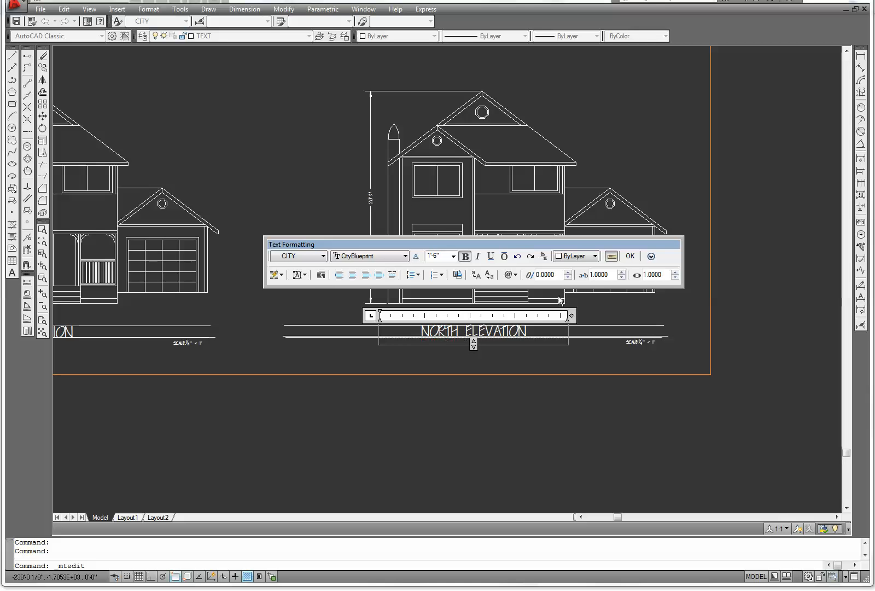
pyautogui.click(630, 256)
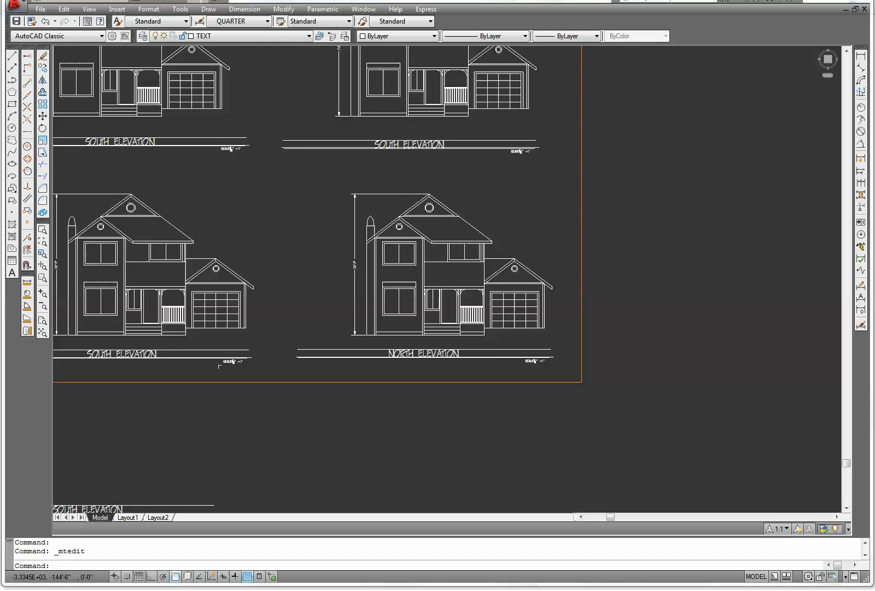
# Create a new layout, switch to it and close the page setup manager
pyautogui.scroll(-4, 198, 365)
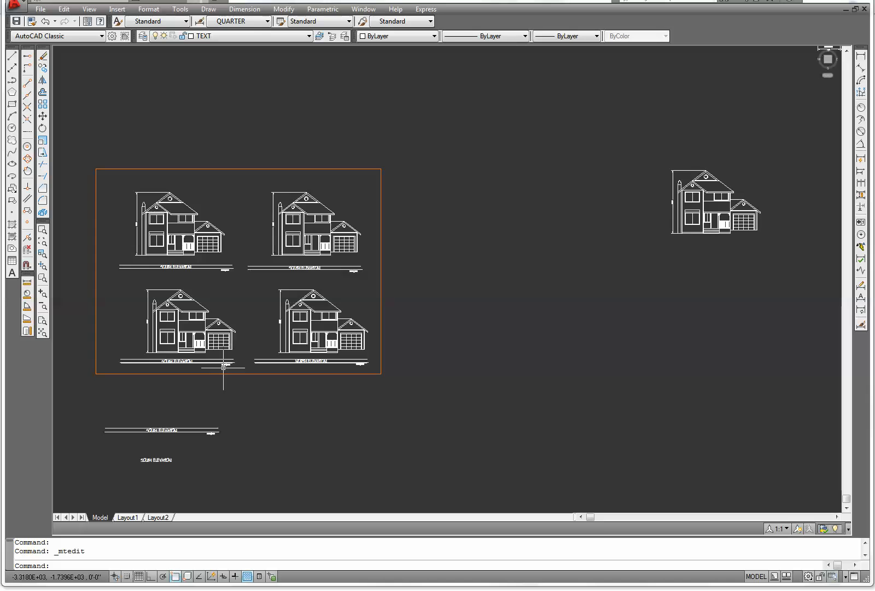
pyautogui.moveTo(256, 341); pyautogui.dragTo(279, 272, button='middle')
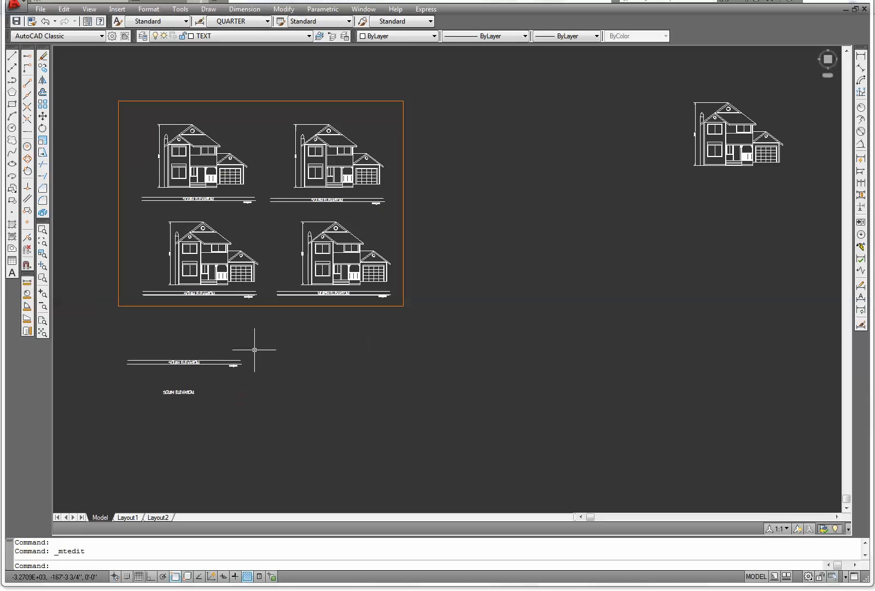
pyautogui.moveTo(158, 520)
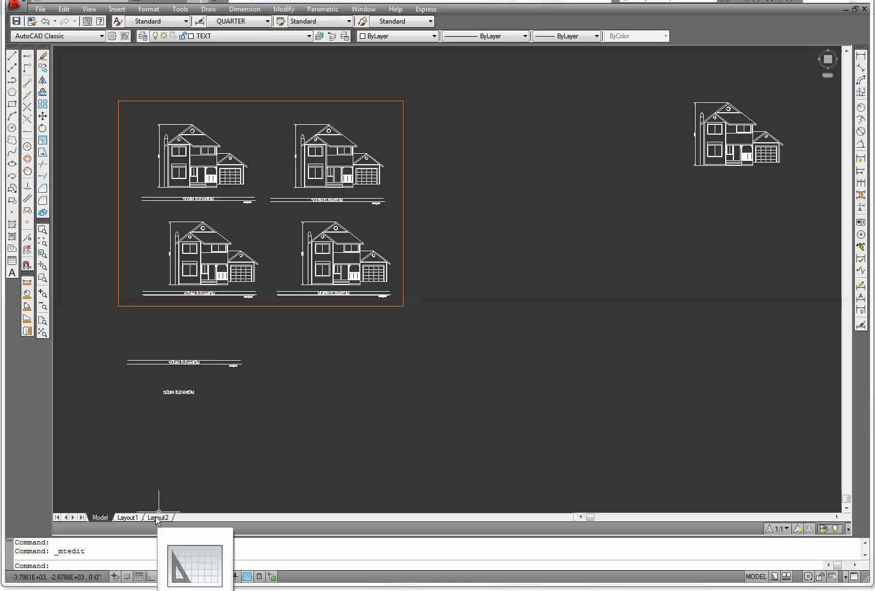
pyautogui.rightClick(157, 518)
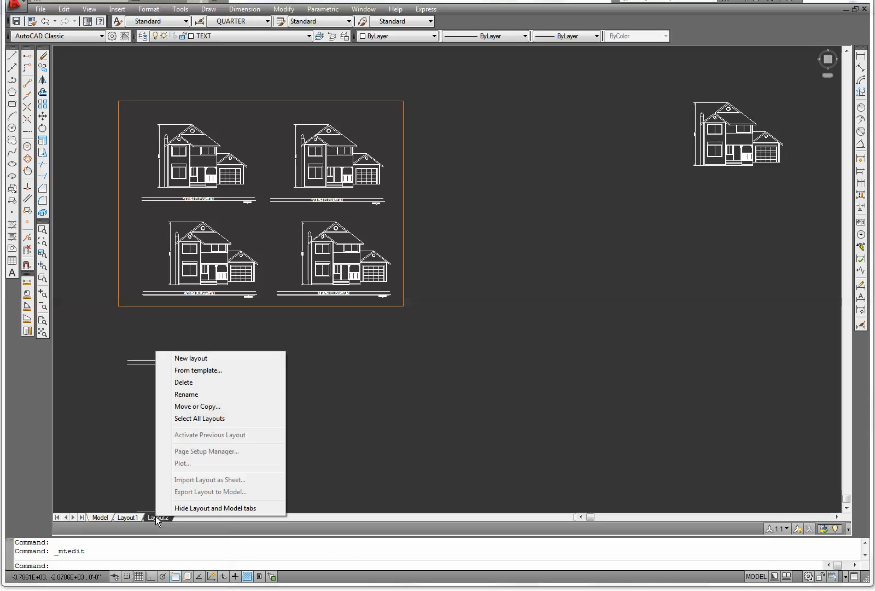
pyautogui.click(188, 359)
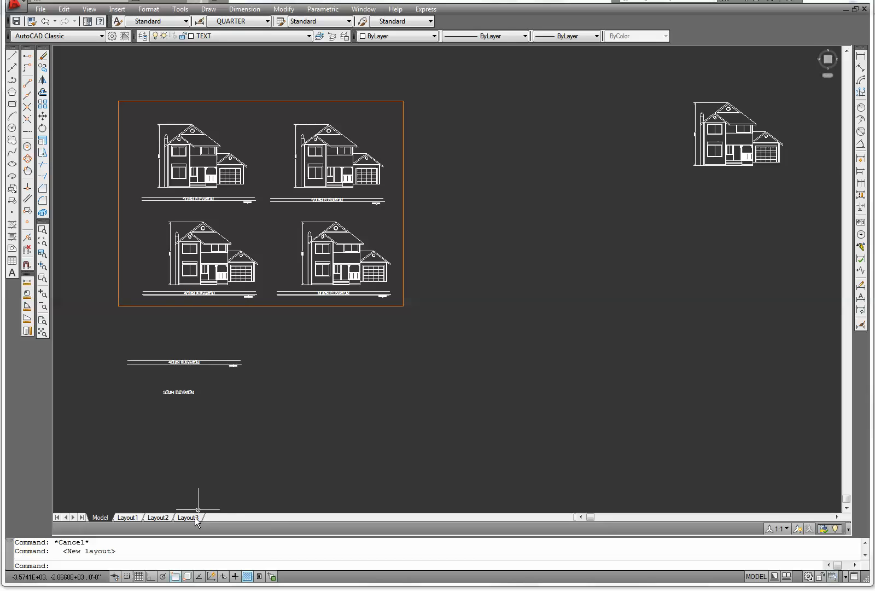
pyautogui.moveTo(193, 519)
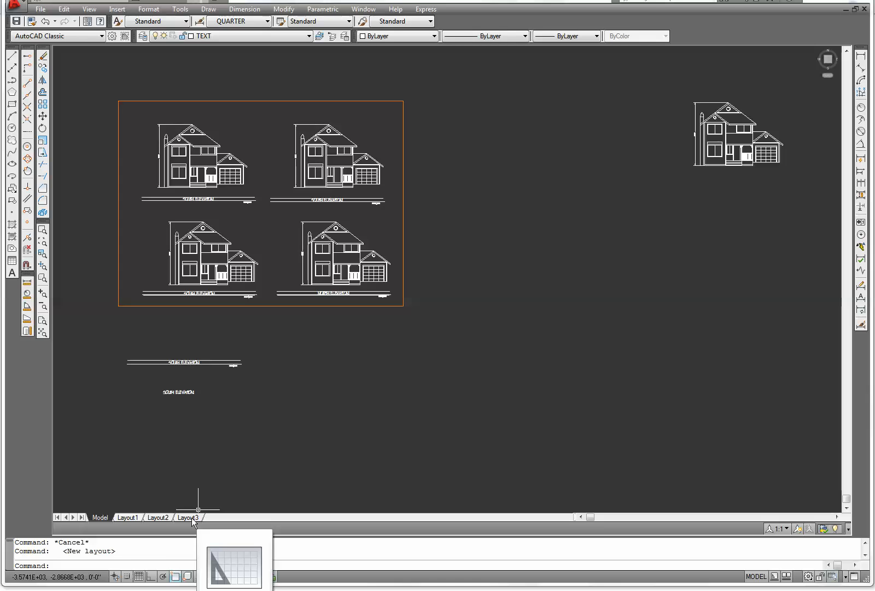
pyautogui.click(189, 518)
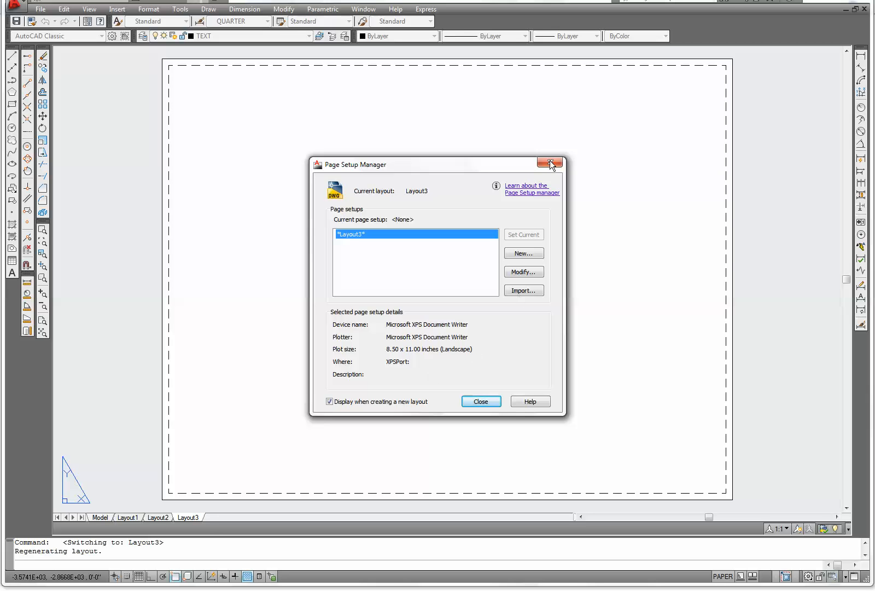
pyautogui.click(481, 402)
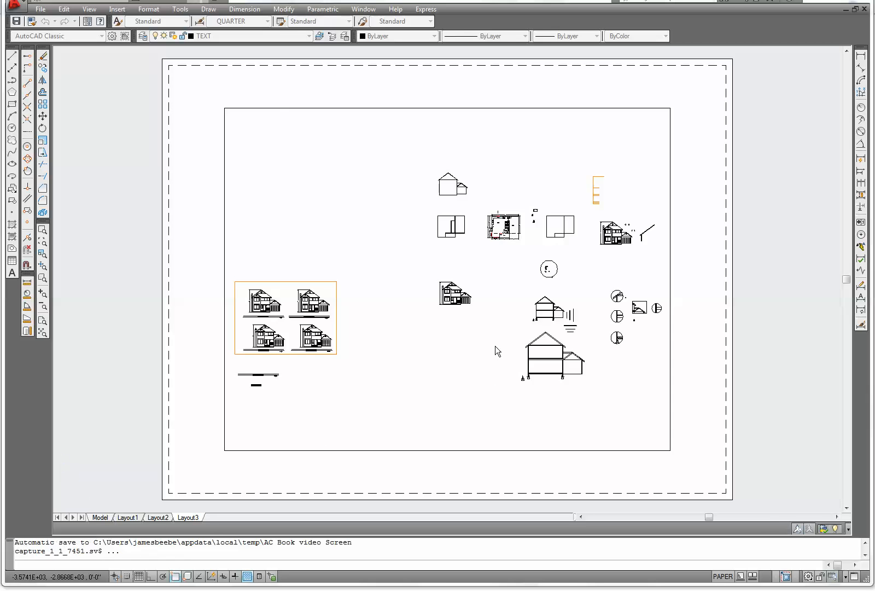
# Zoom to display the whole new layout sheet with Zoom All
pyautogui.scroll(3, 495, 346)
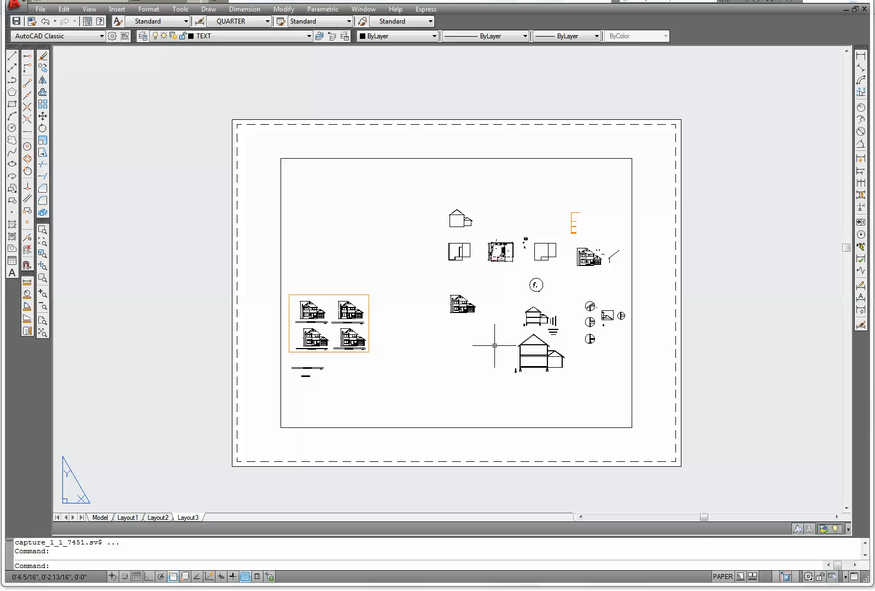
pyautogui.scroll(1, 495, 346)
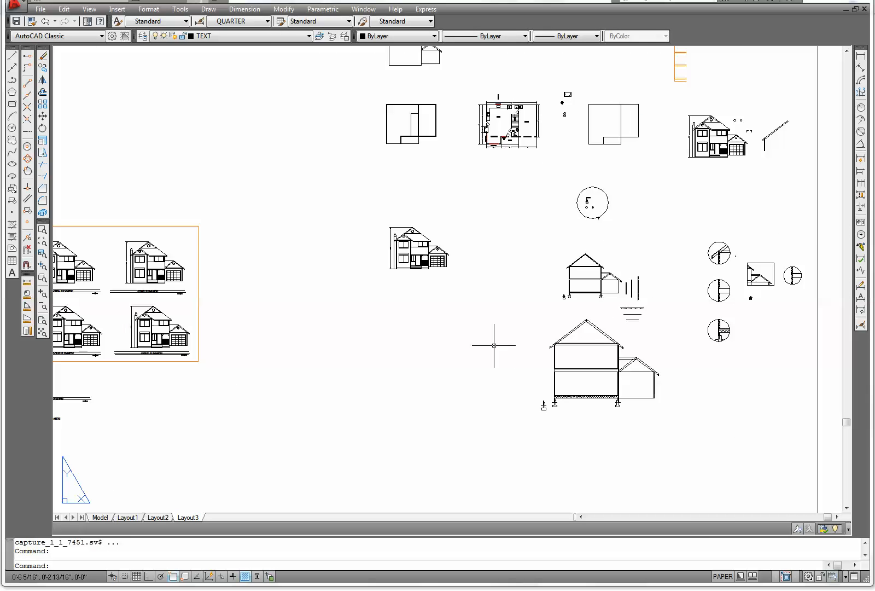
pyautogui.scroll(-3, 494, 345)
pyautogui.scroll(3, 494, 345)
pyautogui.scroll(-5, 494, 345)
pyautogui.scroll(2, 494, 345)
pyautogui.scroll(-2, 494, 345)
pyautogui.scroll(6, 494, 345)
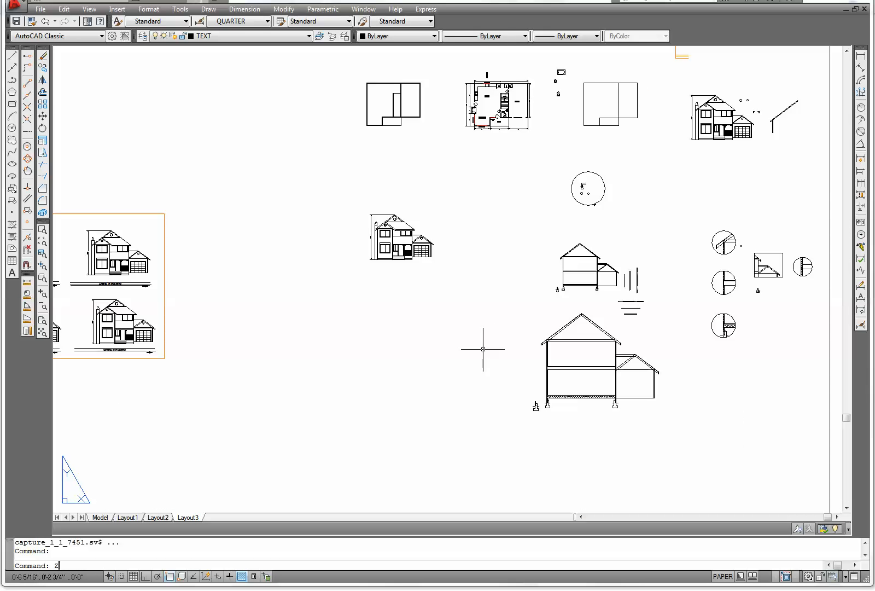
pyautogui.write('z')
pyautogui.press('Return')
pyautogui.write('a')
pyautogui.press('Return')
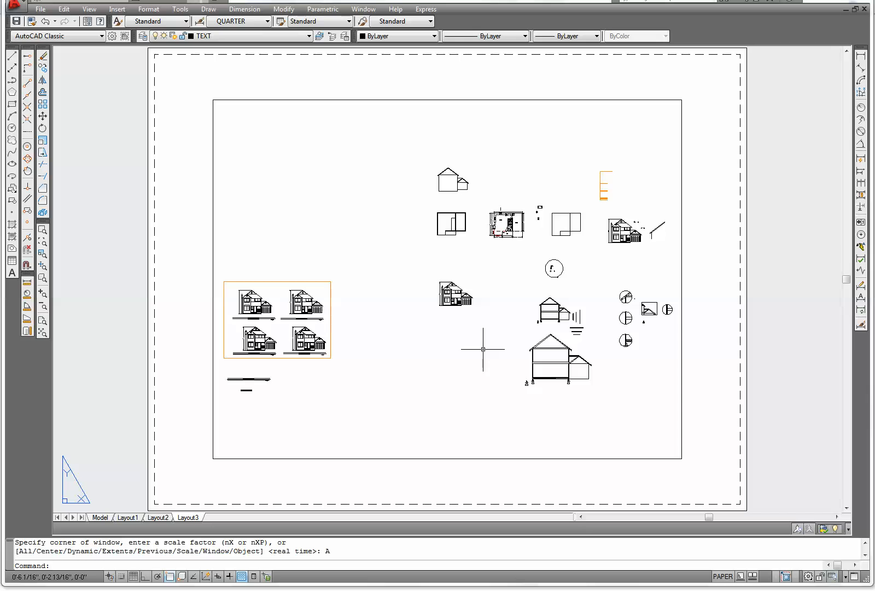
# Delete the default viewport from the new layout sheet
pyautogui.scroll(-2, 716, 176)
pyautogui.scroll(1, 694, 191)
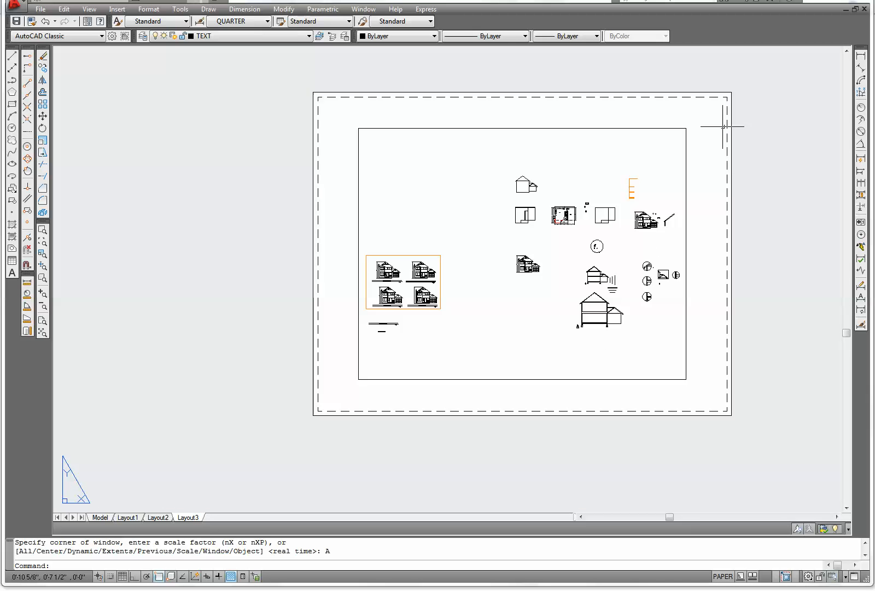
pyautogui.moveTo(525, 297); pyautogui.dragTo(456, 327, button='middle')
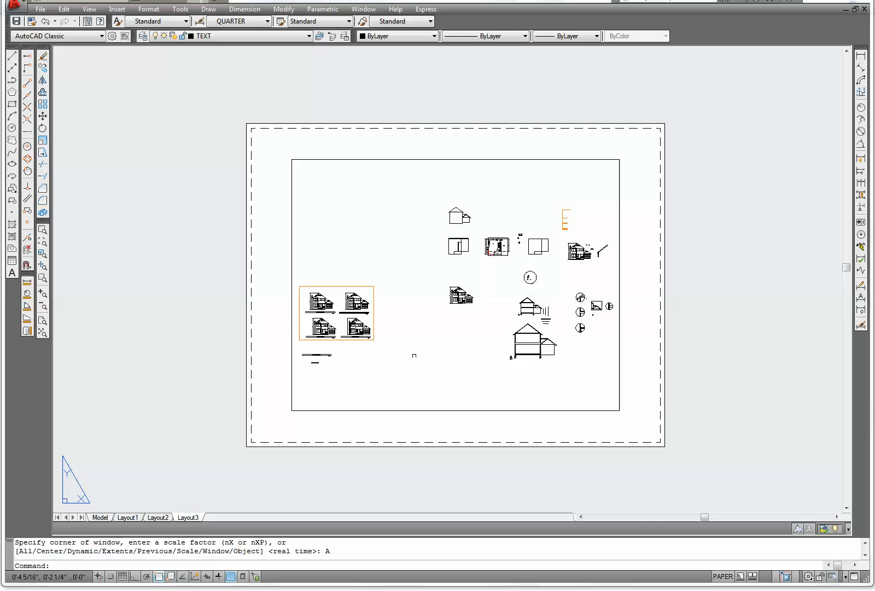
pyautogui.click(620, 375)
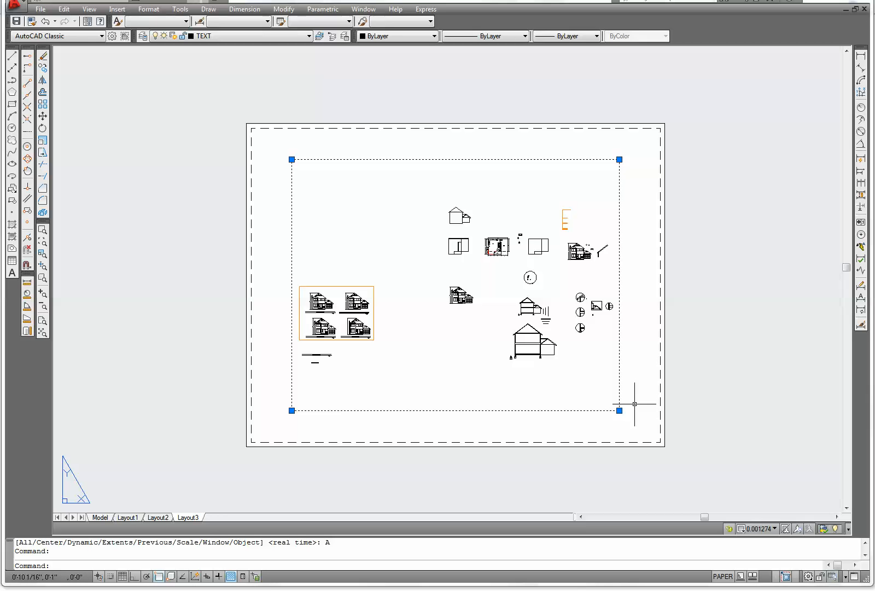
pyautogui.press('Delete')
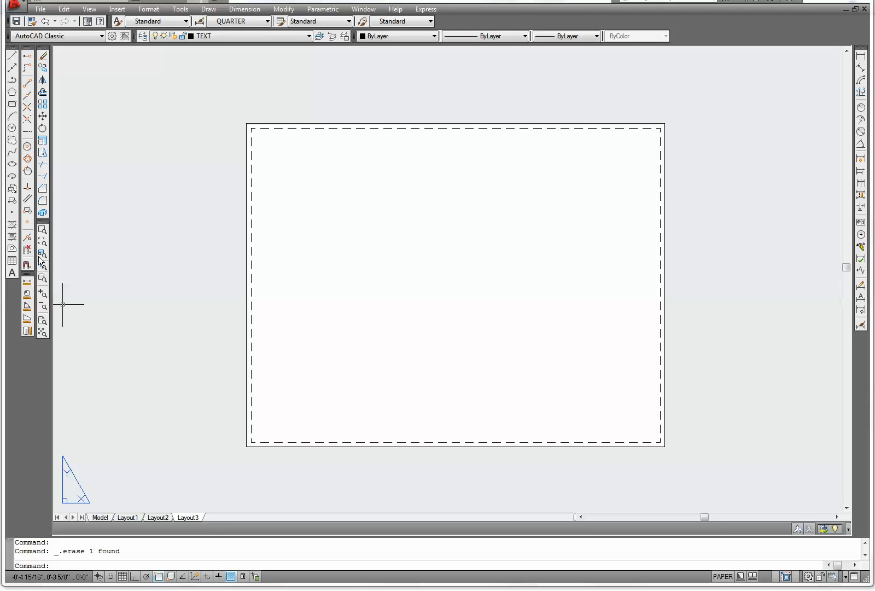
# Display the Viewports toolbar and dock it beside the drawing area
pyautogui.rightClick(27, 201)
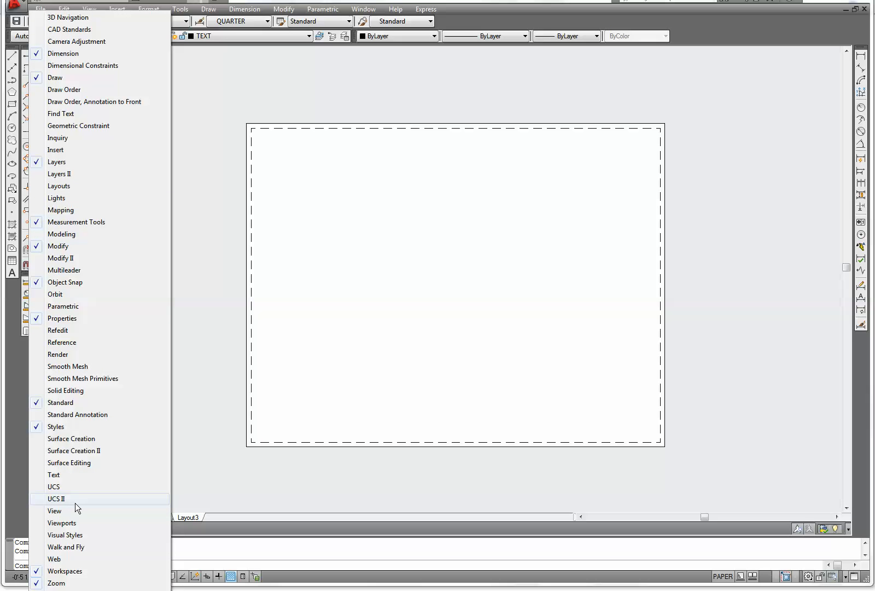
pyautogui.click(41, 523)
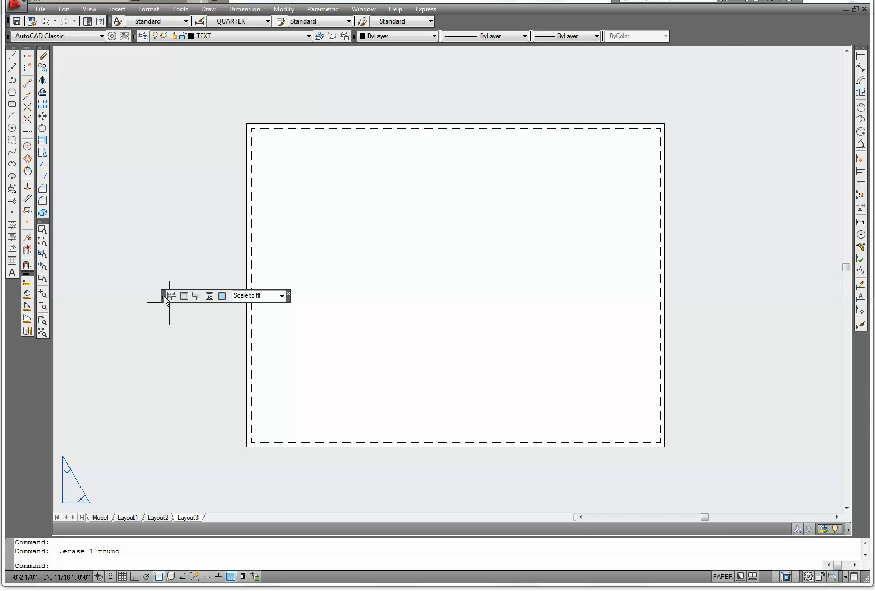
pyautogui.moveTo(165, 297); pyautogui.dragTo(41, 373)
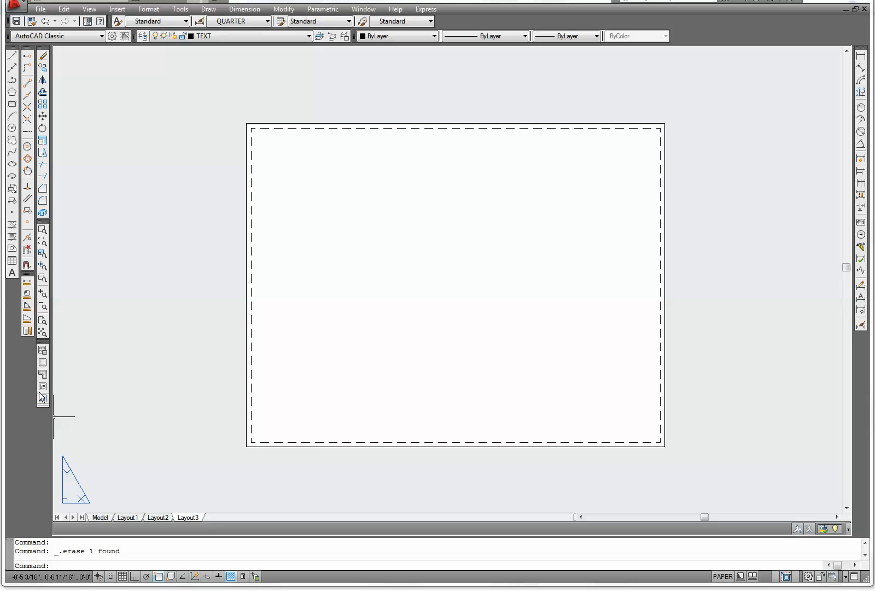
# Create a single viewport spanning the sheet's dashed printable margin from lower-left to upper-right corner
pyautogui.click(44, 363)
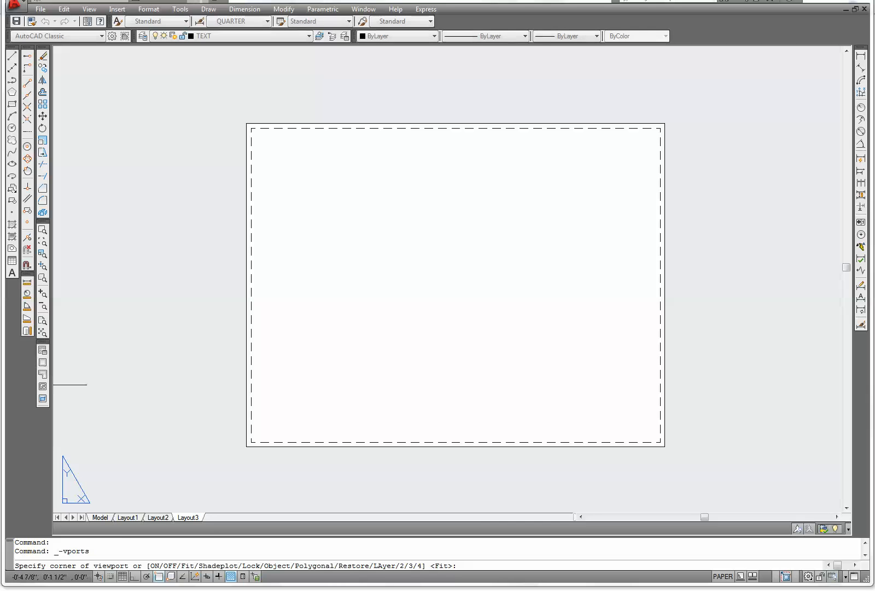
pyautogui.click(250, 444)
pyautogui.click(661, 127)
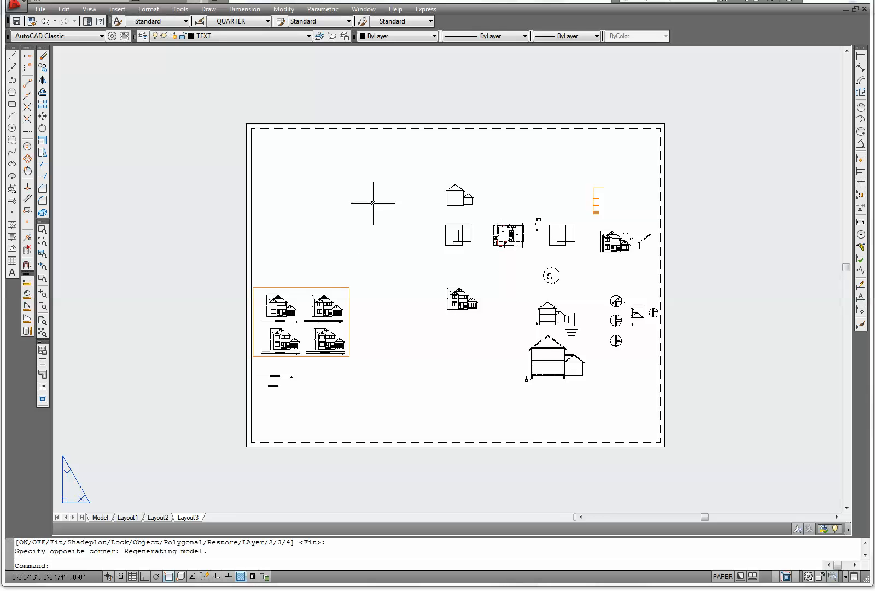
# Open the layout's Page Setup Manager and create a new page setup named 36X24
pyautogui.rightClick(191, 517)
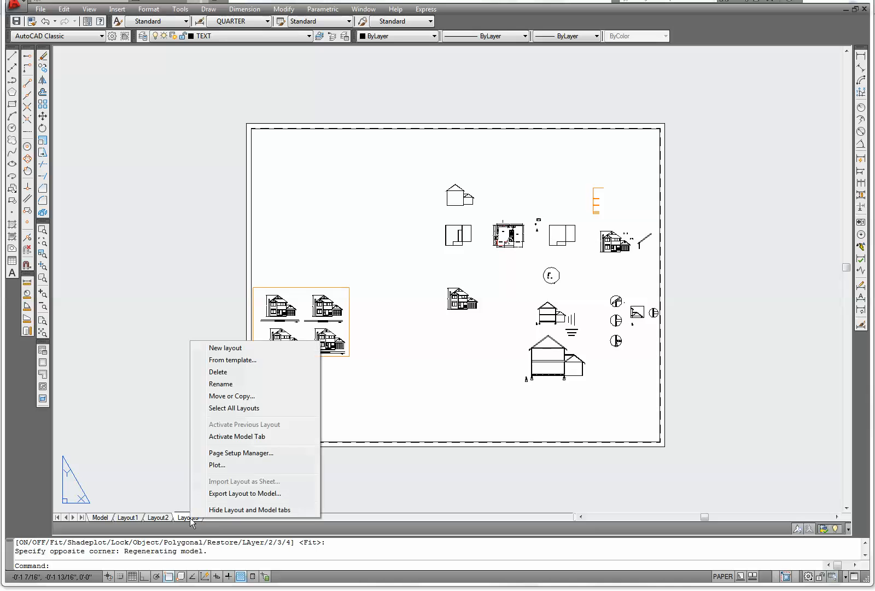
pyautogui.click(223, 454)
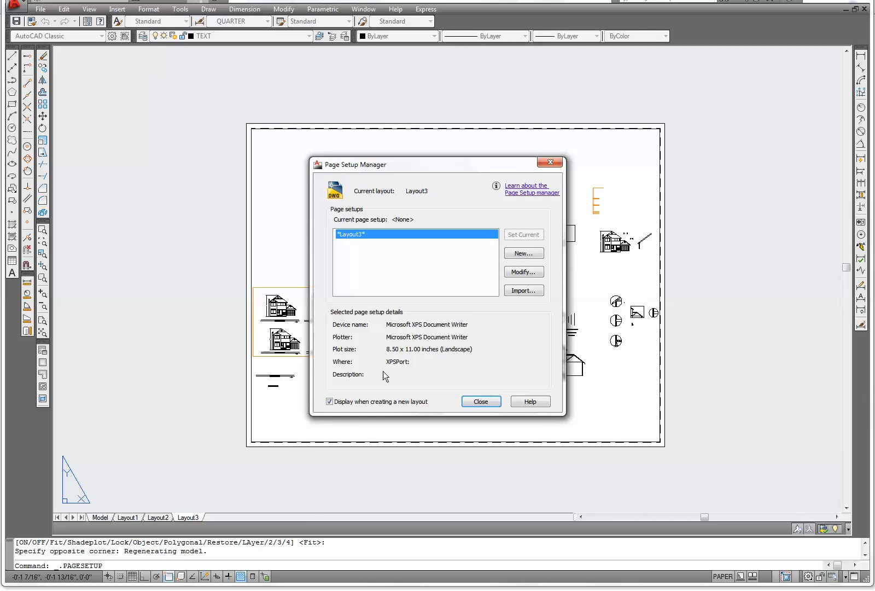
pyautogui.click(523, 253)
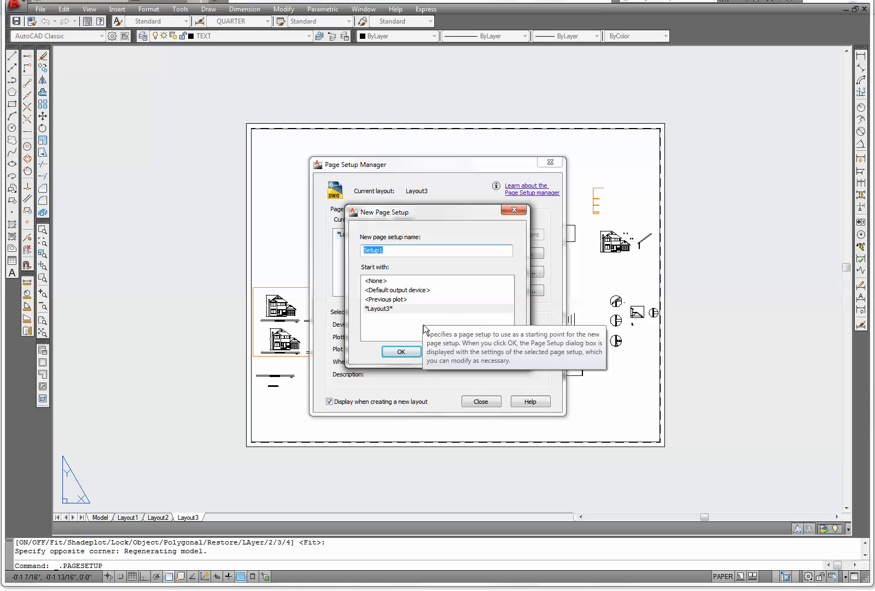
pyautogui.write('3')
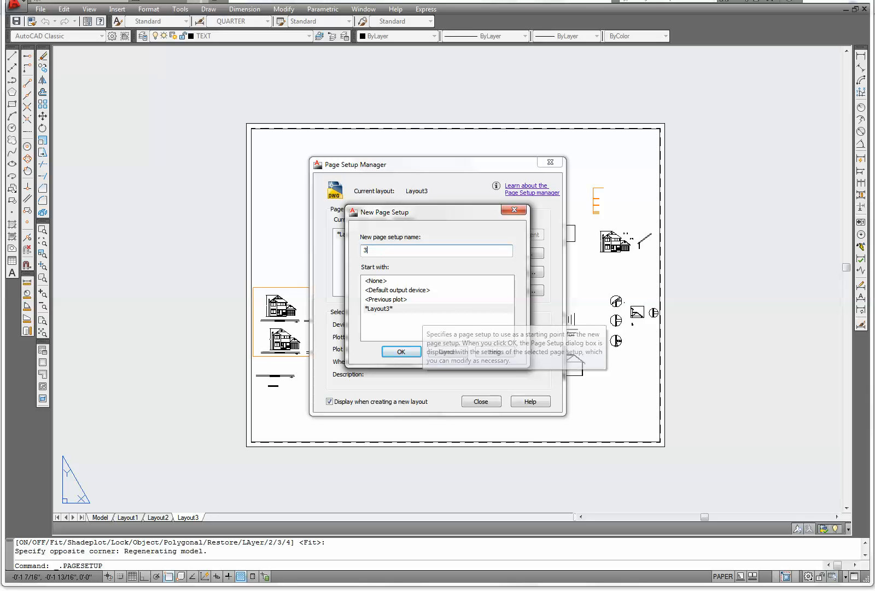
pyautogui.write('6X24')
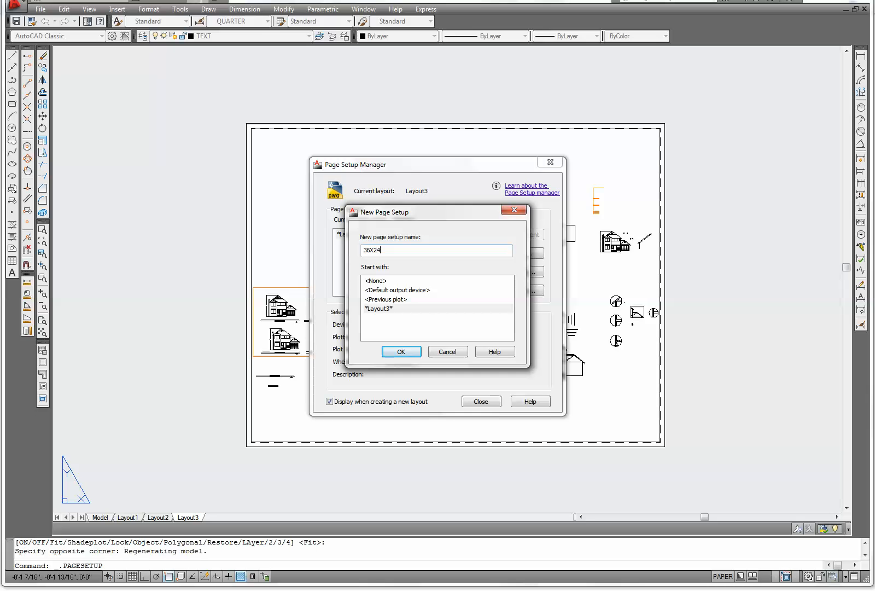
pyautogui.click(401, 352)
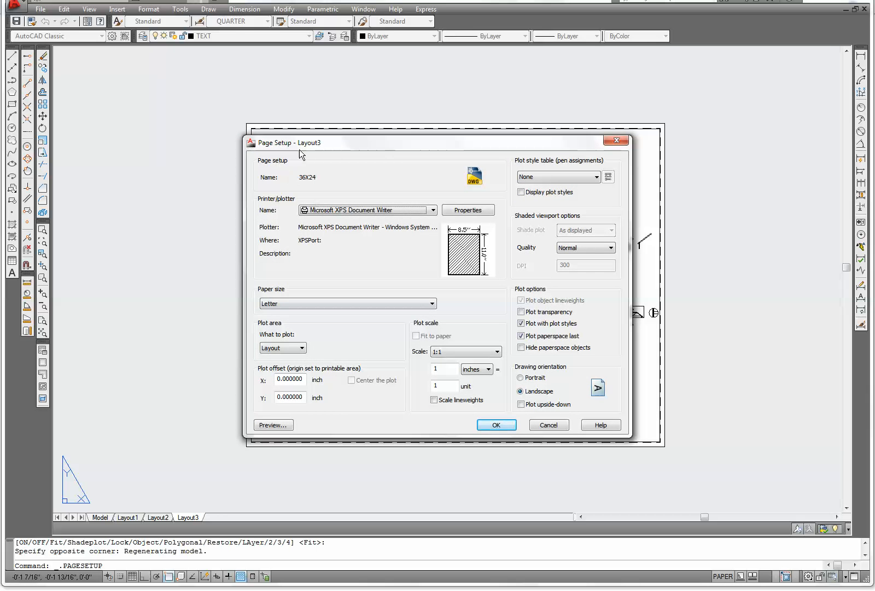
# Set the page setup's printer/plotter to None and the paper size to ARCH D (36.00 x 24.00 Inches)
pyautogui.click(433, 210)
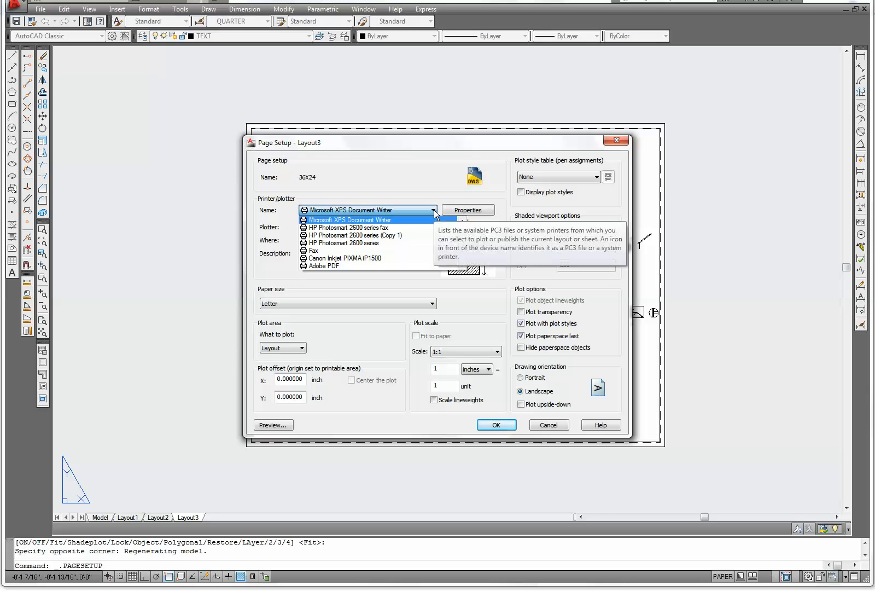
pyautogui.click(435, 213)
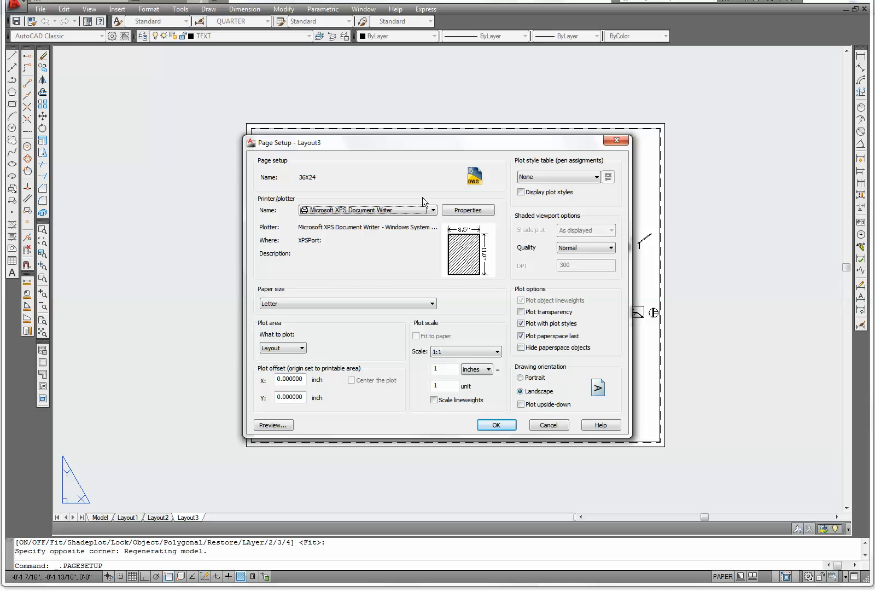
pyautogui.click(433, 210)
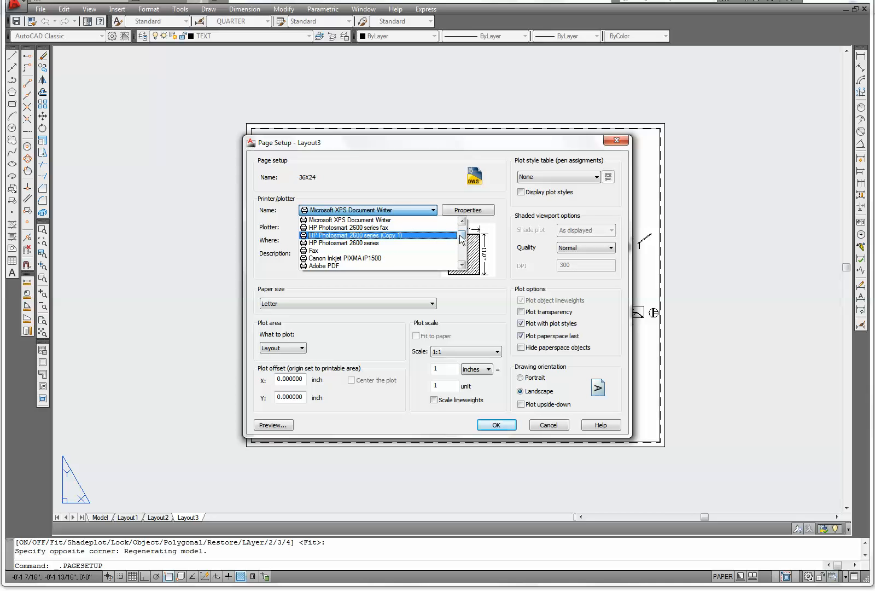
pyautogui.scroll(1, 457, 243)
pyautogui.click(323, 221)
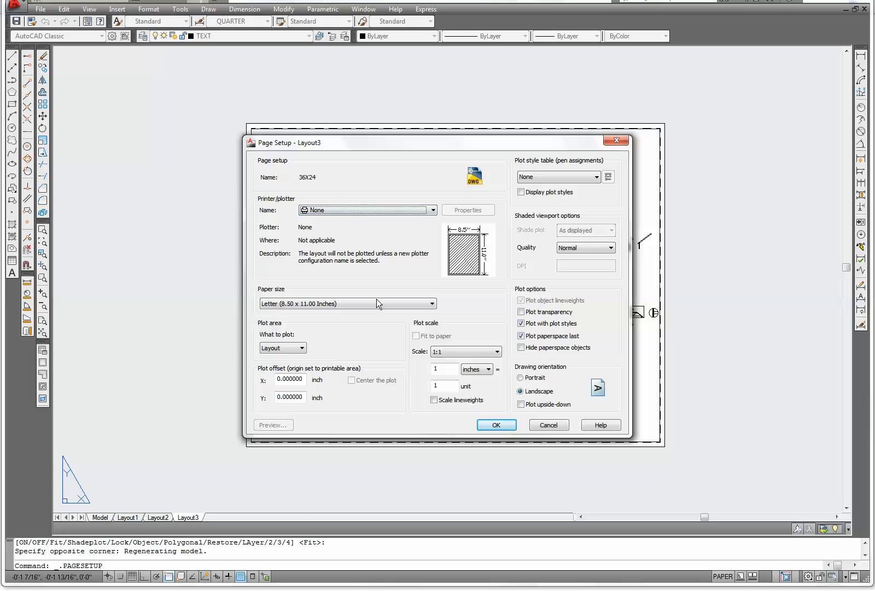
pyautogui.click(432, 304)
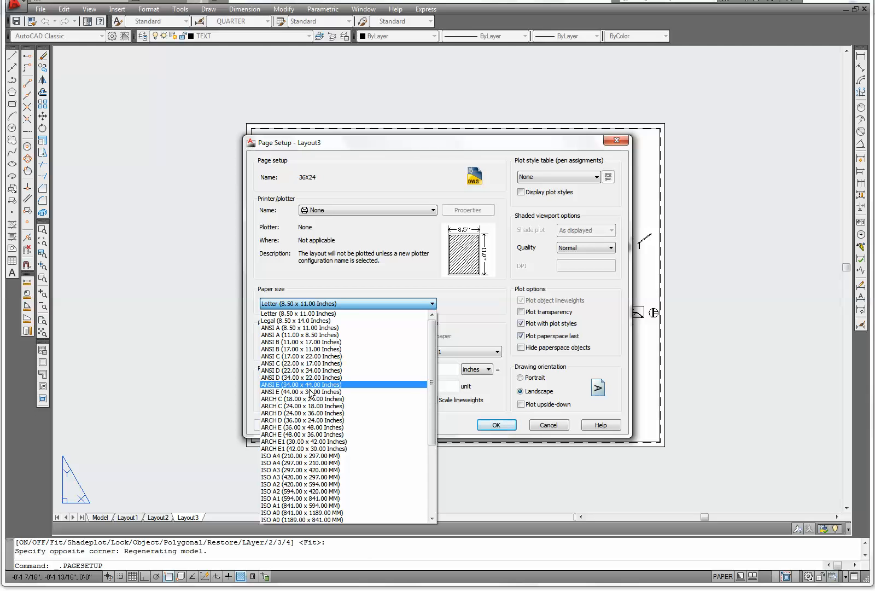
pyautogui.click(353, 420)
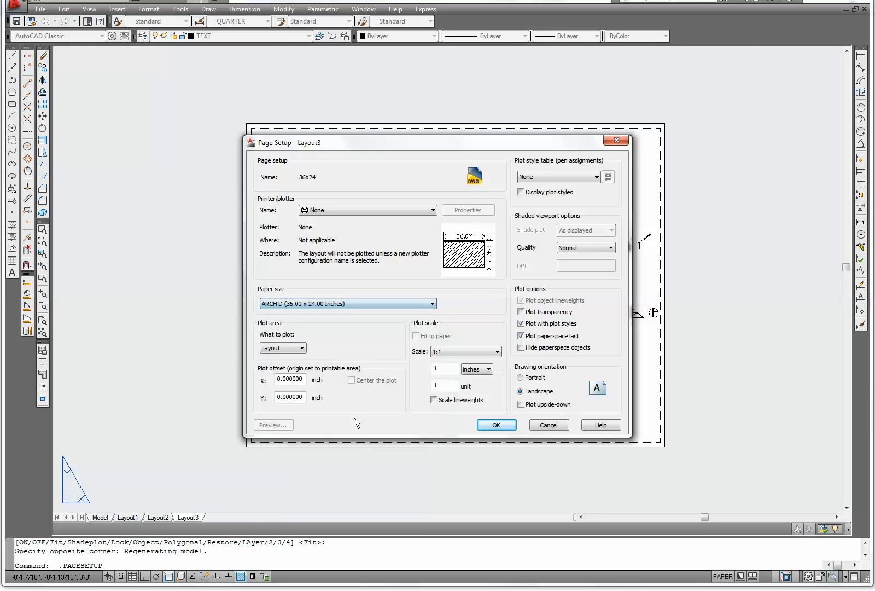
# Assign the monochrome.ctb plot style table and confirm the page setup
pyautogui.click(597, 178)
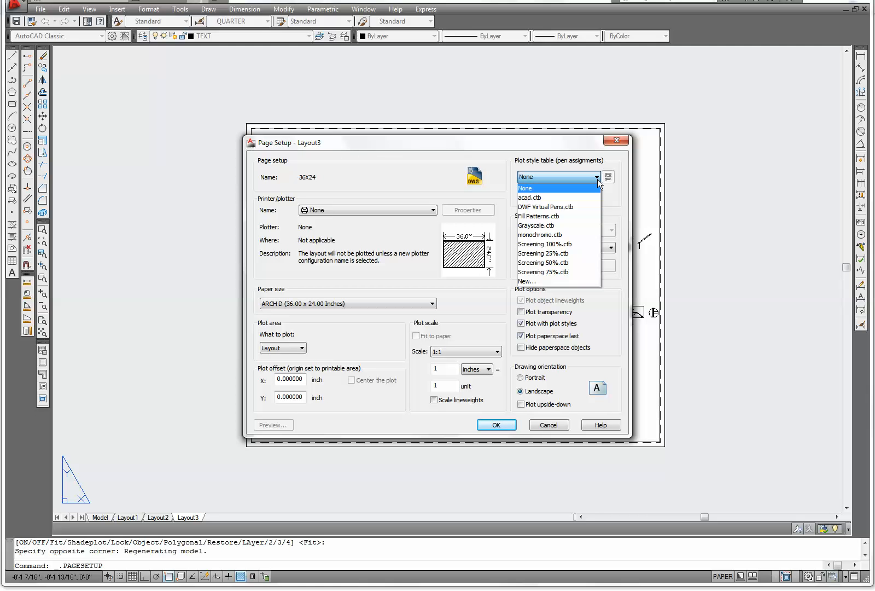
pyautogui.click(544, 235)
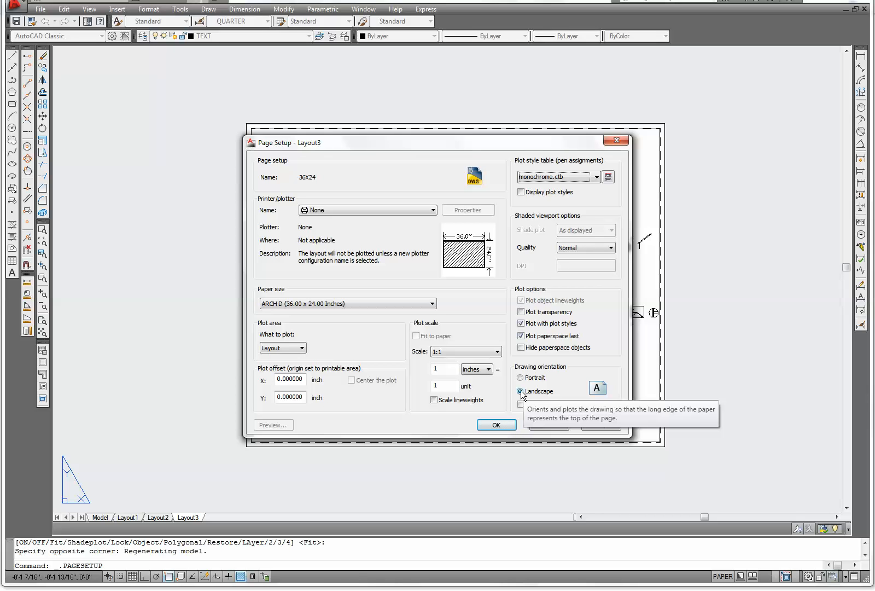
pyautogui.click(498, 423)
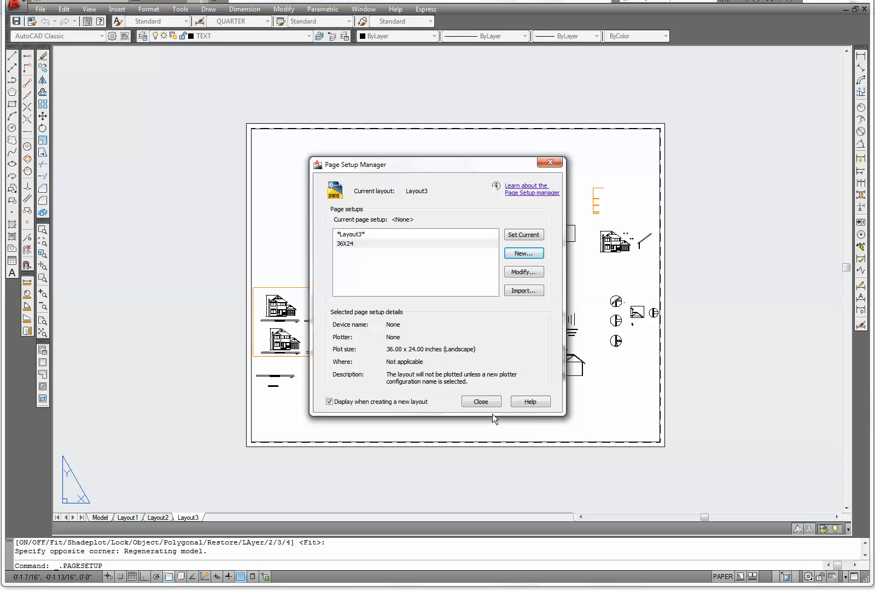
# Make 36X24 the current page setup and close the Page Setup Manager
pyautogui.click(527, 236)
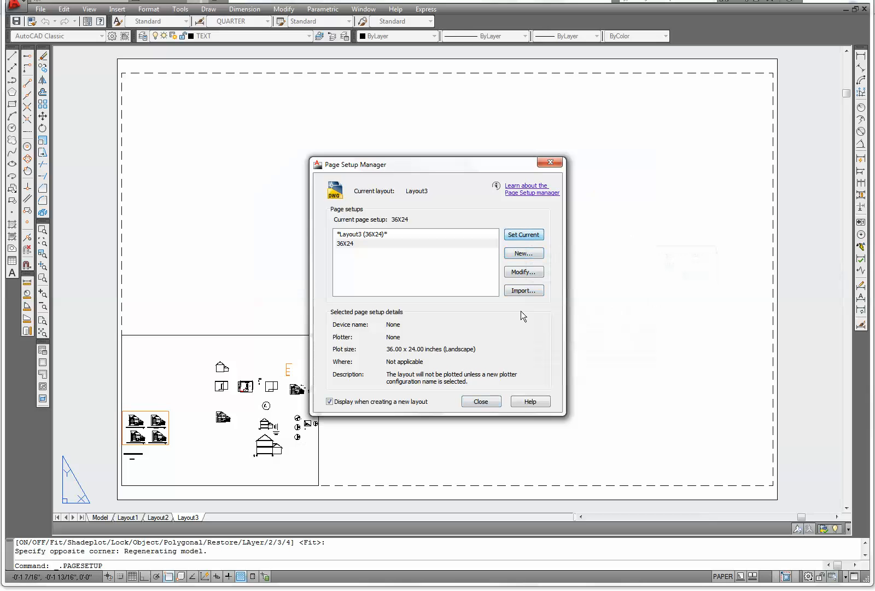
pyautogui.click(481, 402)
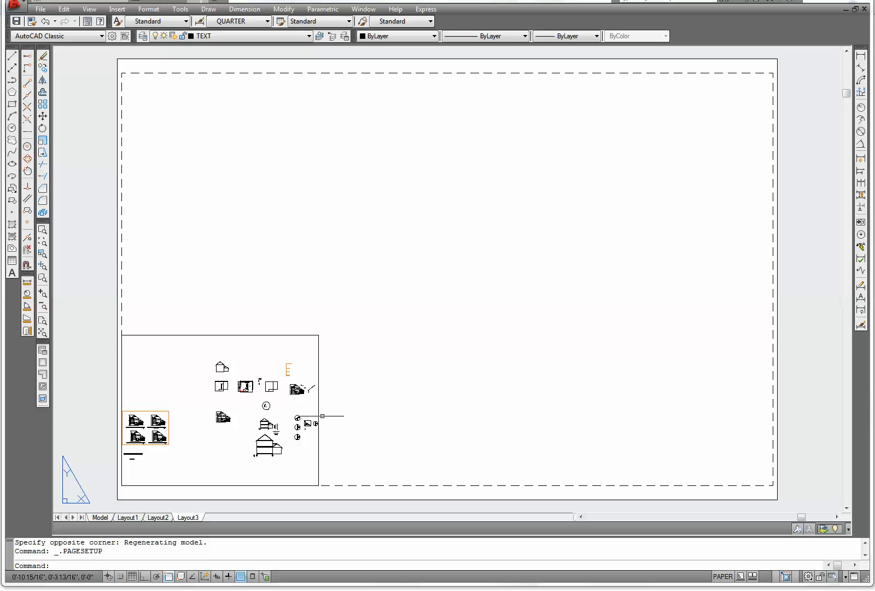
# Delete the viewport from the resized layout sheet, undoing and repeating the erase
pyautogui.click(320, 408)
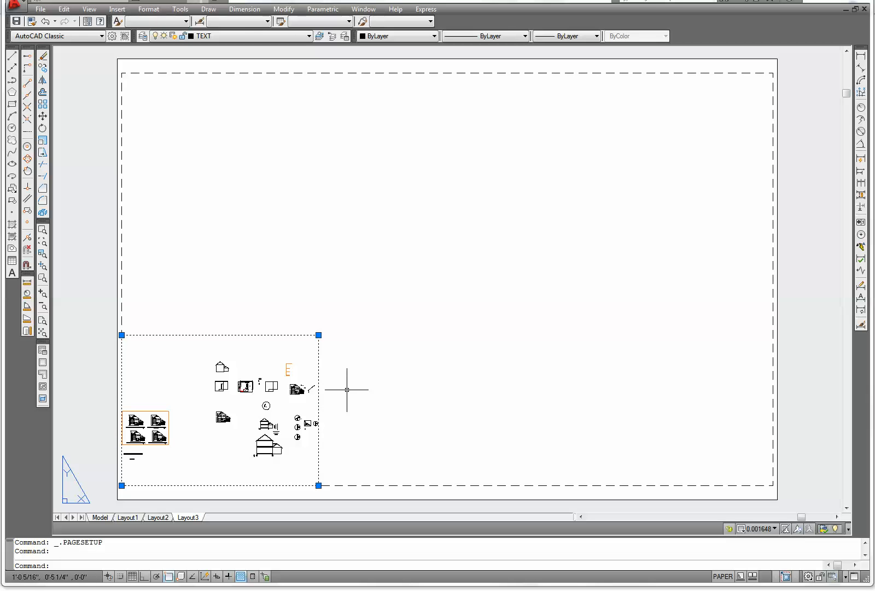
pyautogui.press('Delete')
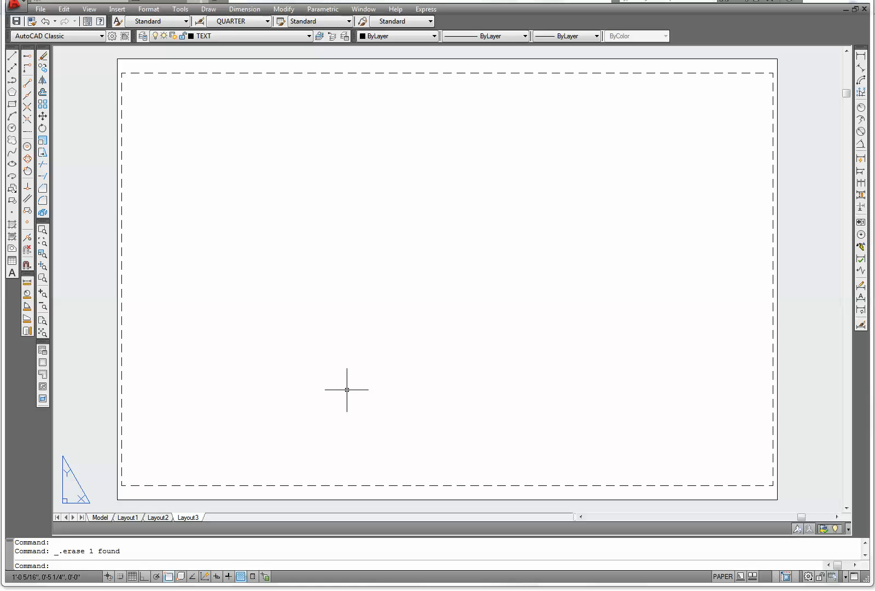
pyautogui.click(45, 22)
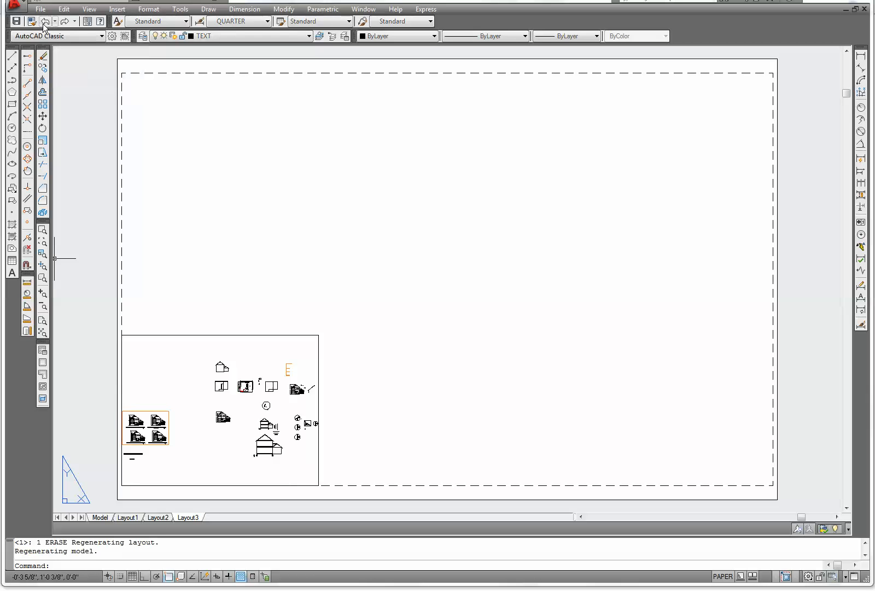
pyautogui.click(319, 348)
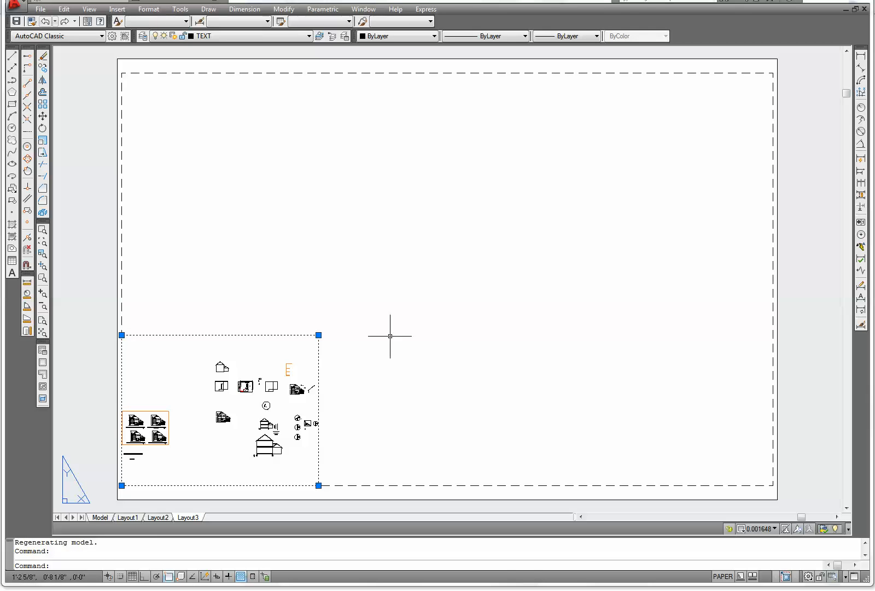
pyautogui.press('Delete')
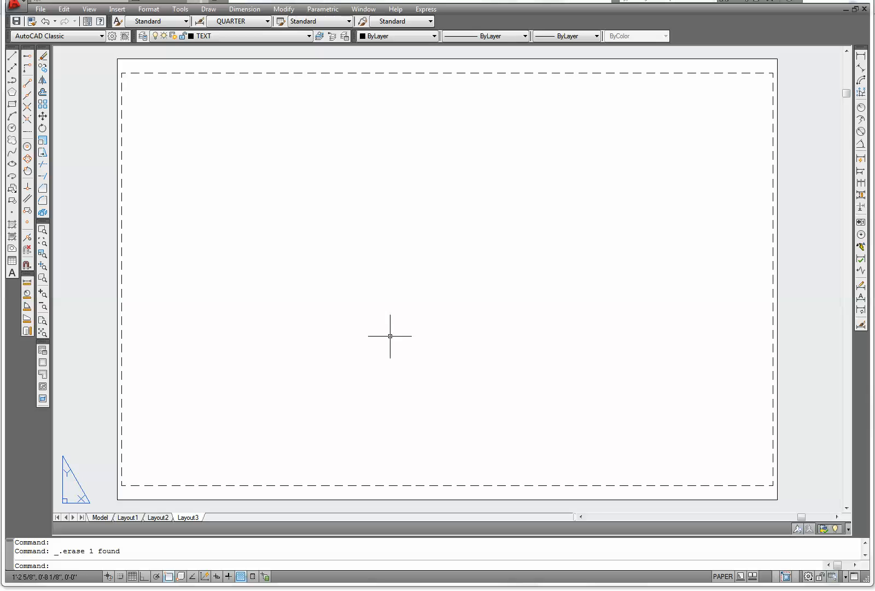
# Rename the layout as 36X24
pyautogui.rightClick(190, 517)
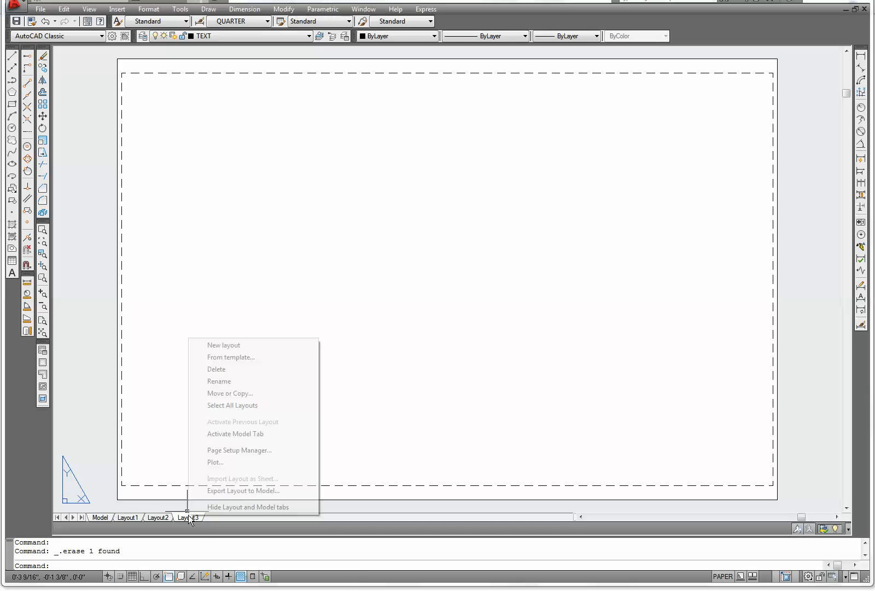
pyautogui.click(223, 381)
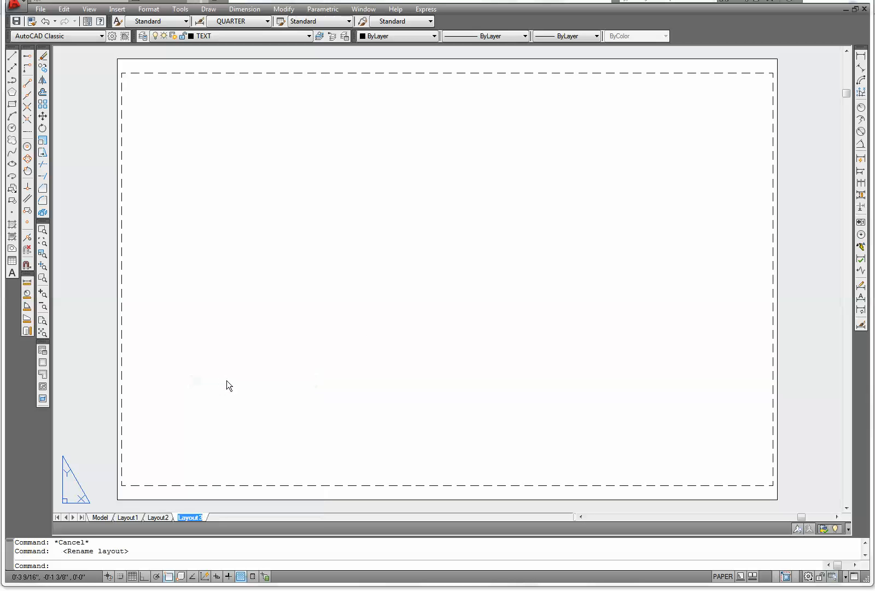
pyautogui.write('36X24')
# Create a new layer named VIEWPORT in the Layer Properties Manager
pyautogui.click(144, 36)
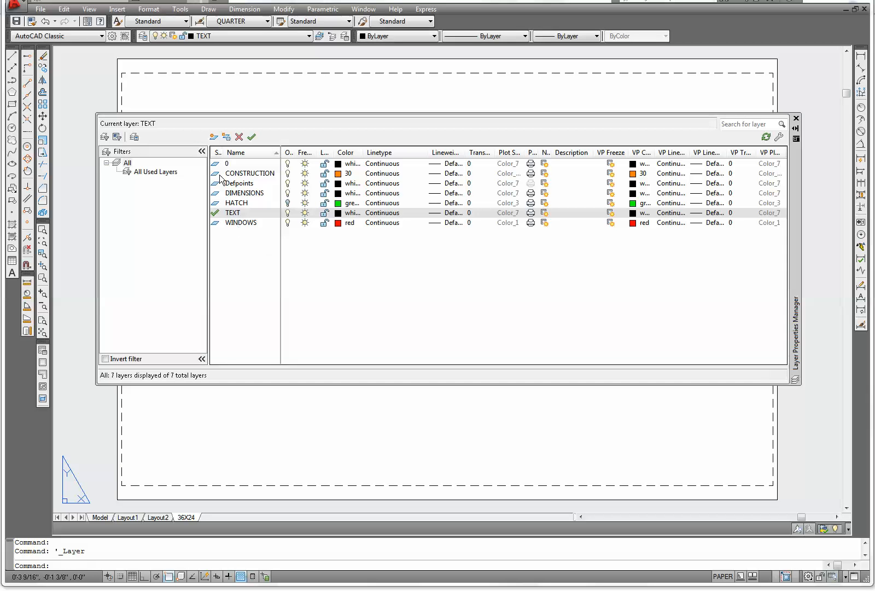
pyautogui.click(214, 137)
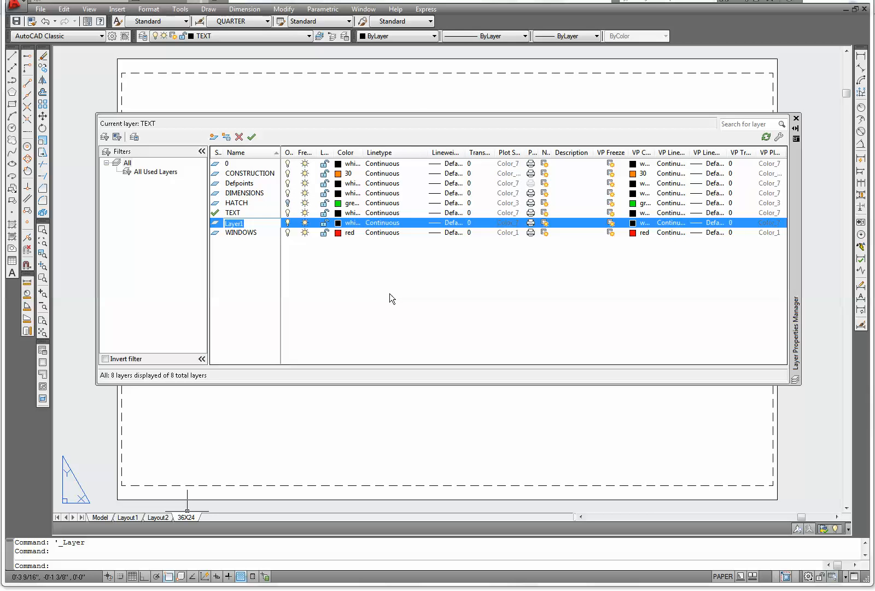
pyautogui.write('VIEWPORT')
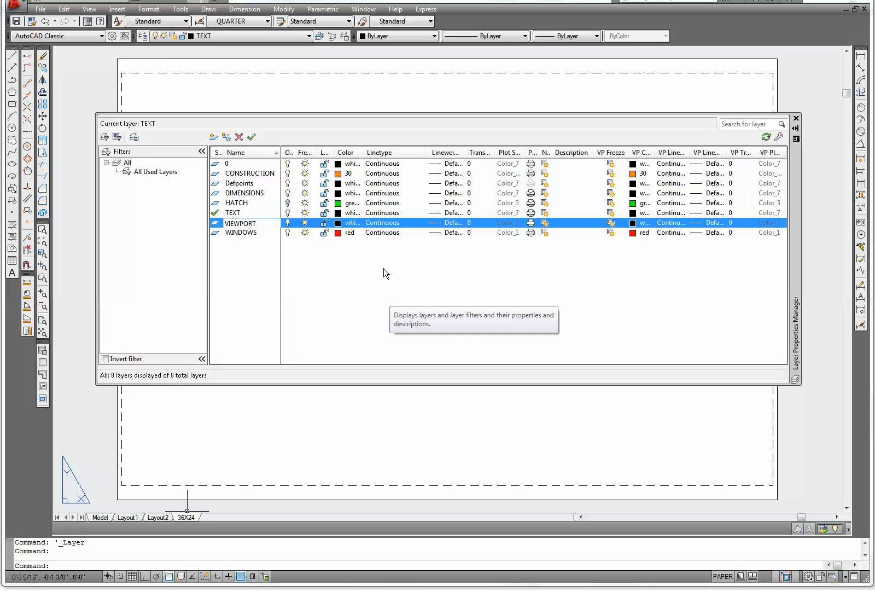
# Set the VIEWPORT layer's color to 250
pyautogui.click(354, 225)
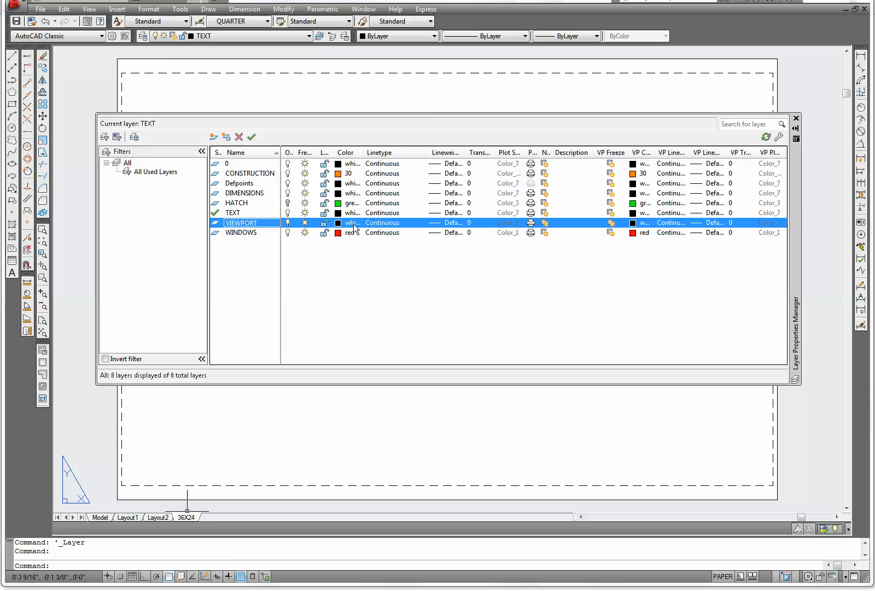
pyautogui.click(354, 225)
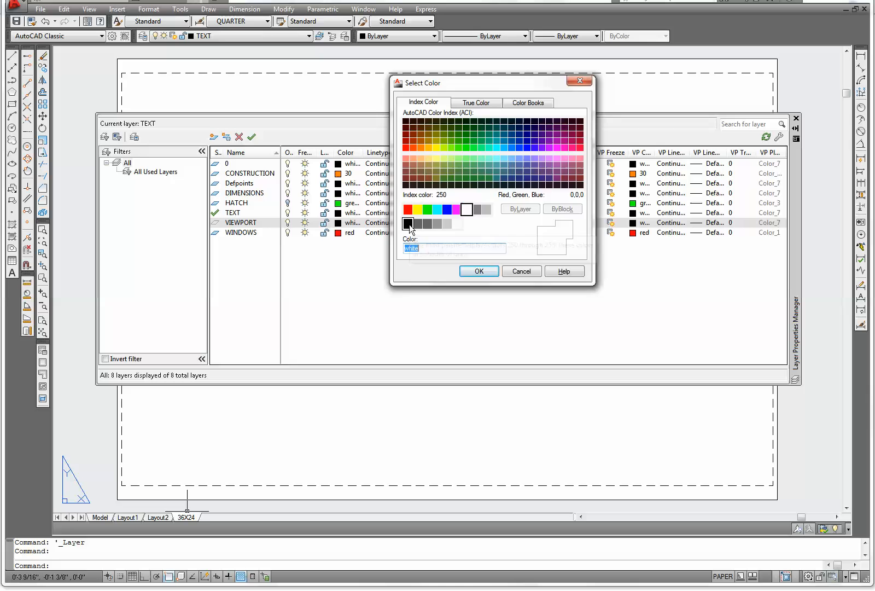
pyautogui.click(409, 223)
pyautogui.click(479, 272)
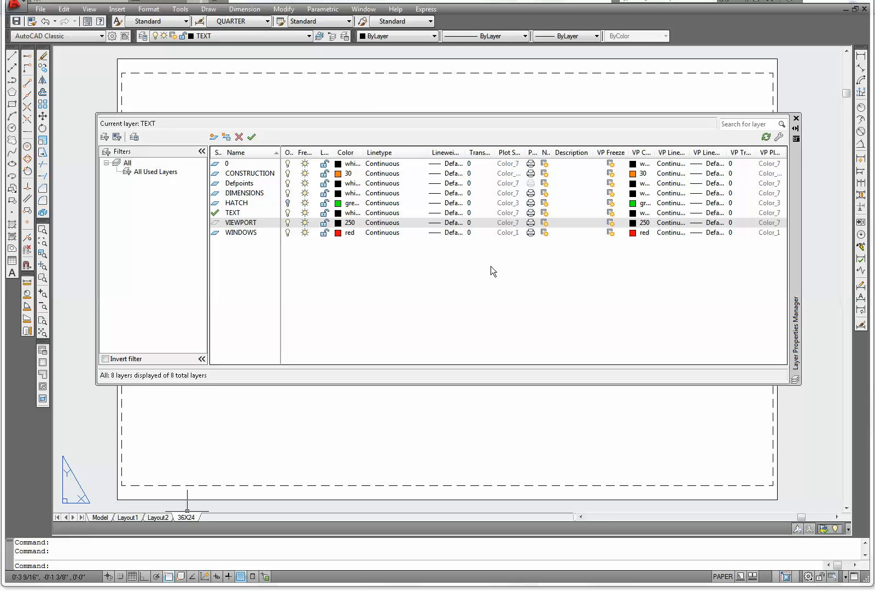
# Make the VIEWPORT layer non-plotting and current, then close the Layer Properties Manager
pyautogui.click(531, 223)
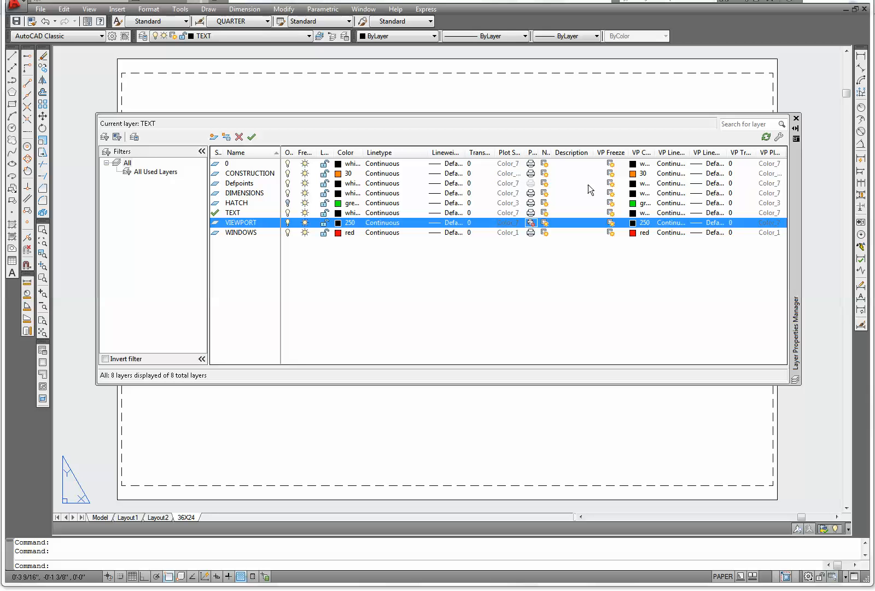
pyautogui.click(252, 138)
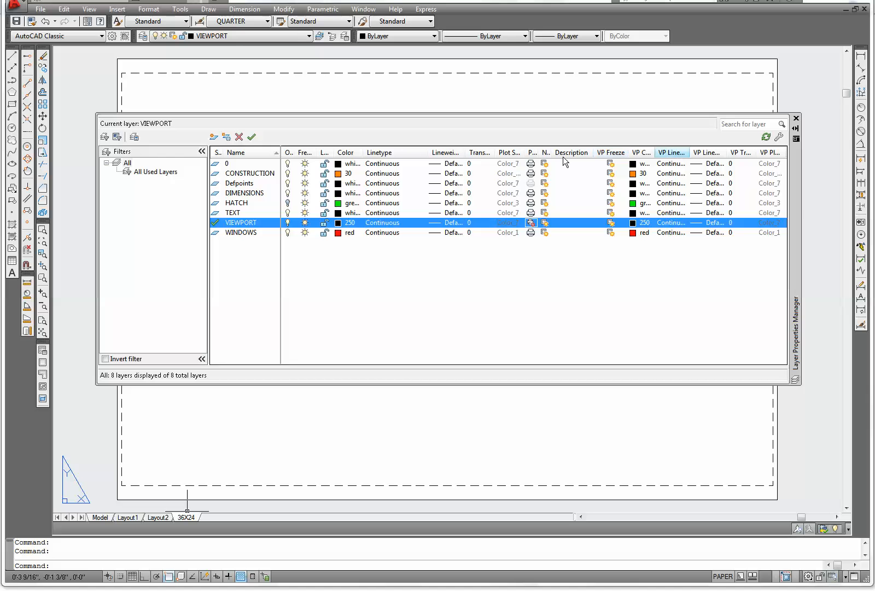
pyautogui.click(797, 119)
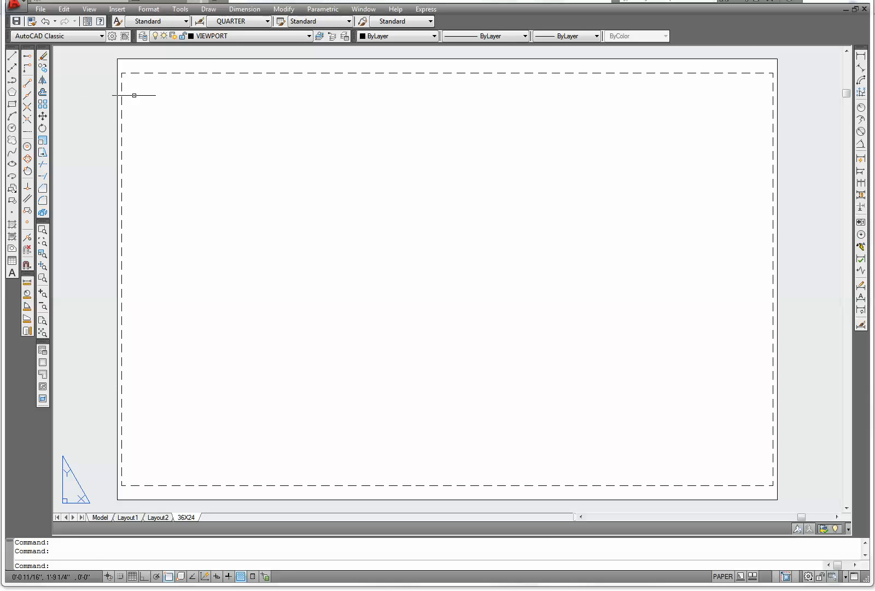
# Create a single viewport spanning the dashed printable area of the 36X24 sheet
pyautogui.click(42, 364)
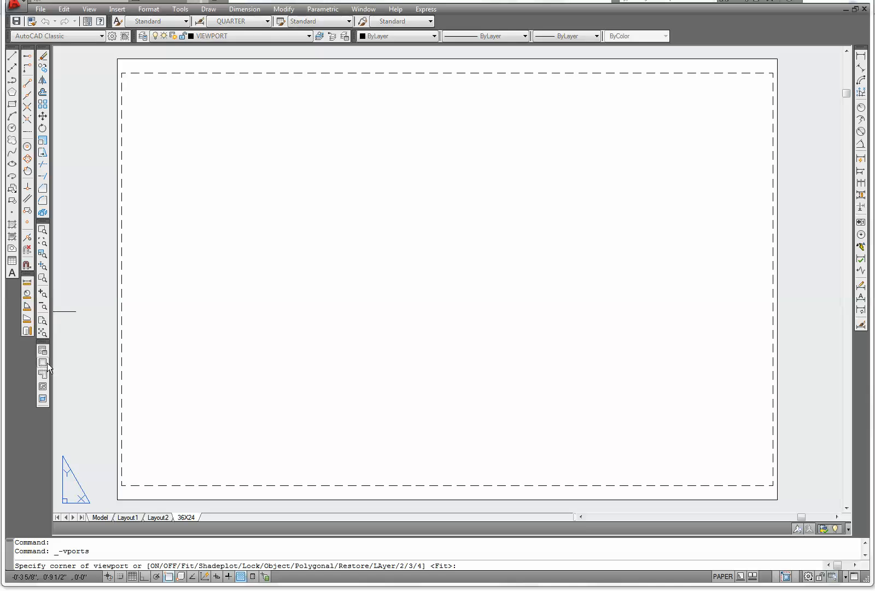
pyautogui.click(122, 485)
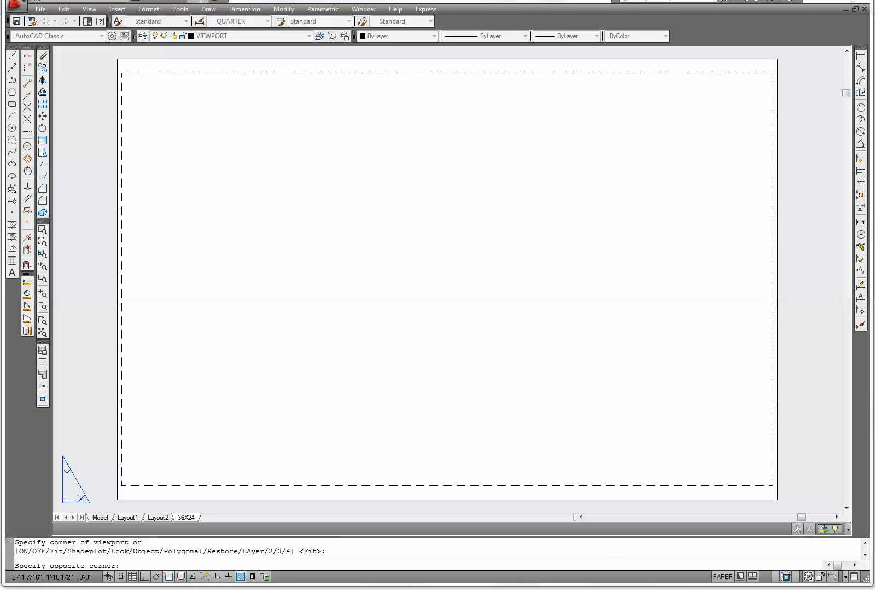
pyautogui.click(773, 73)
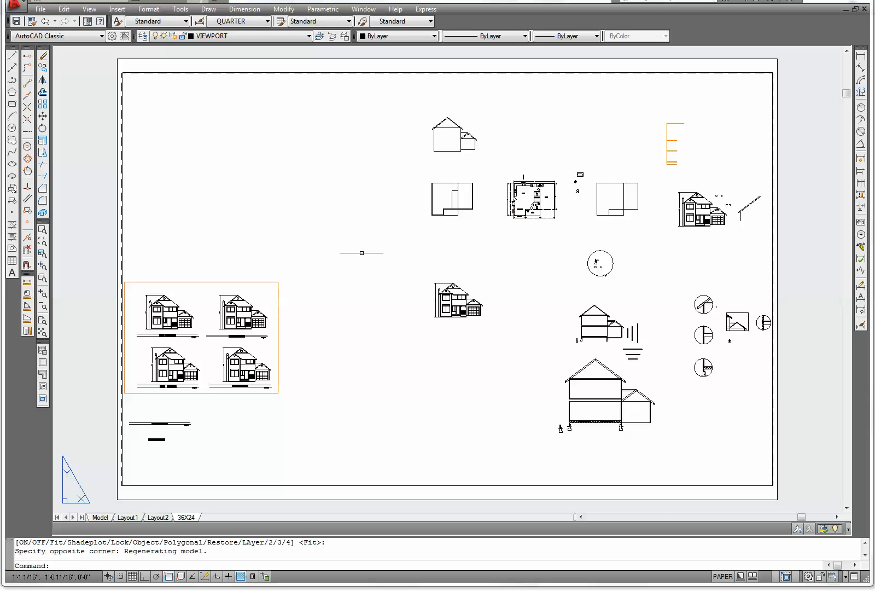
# Activate the viewport and zoom its model view to frame the four house elevations
pyautogui.moveTo(287, 301); pyautogui.dragTo(362, 289, button='middle')
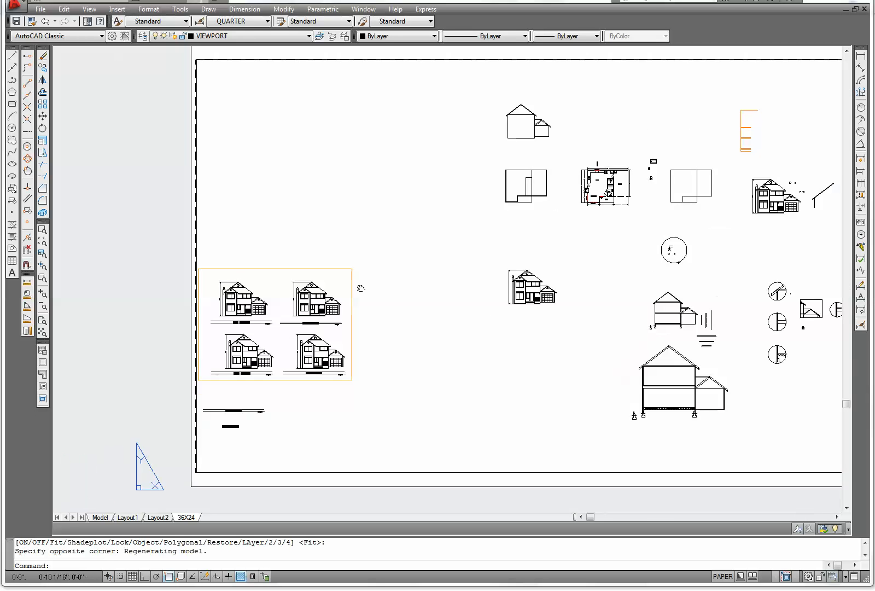
pyautogui.doubleClick(421, 283)
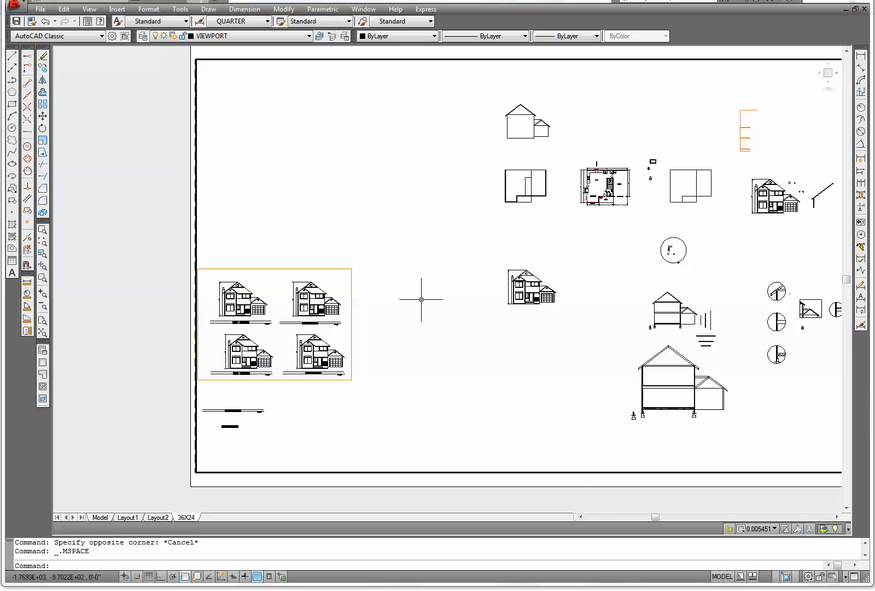
pyautogui.click(727, 577)
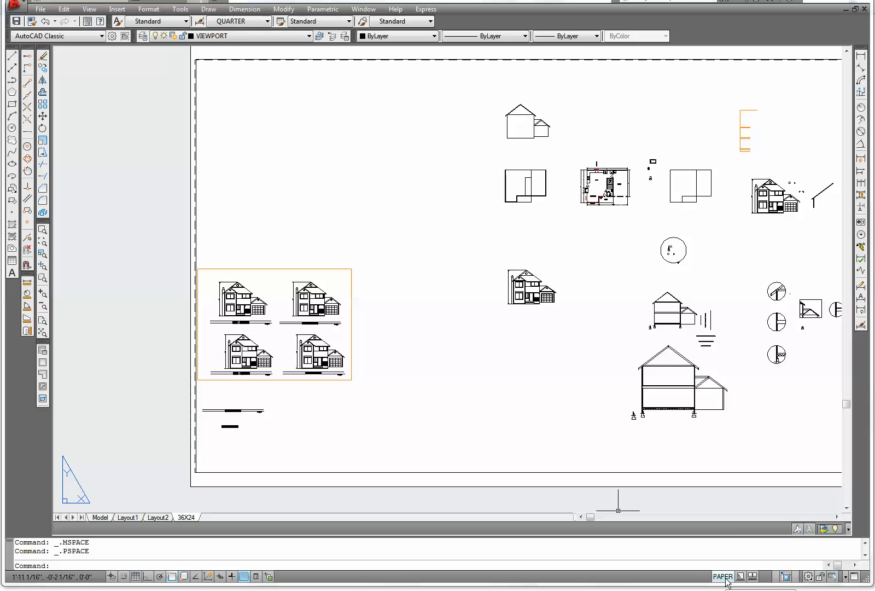
pyautogui.click(725, 577)
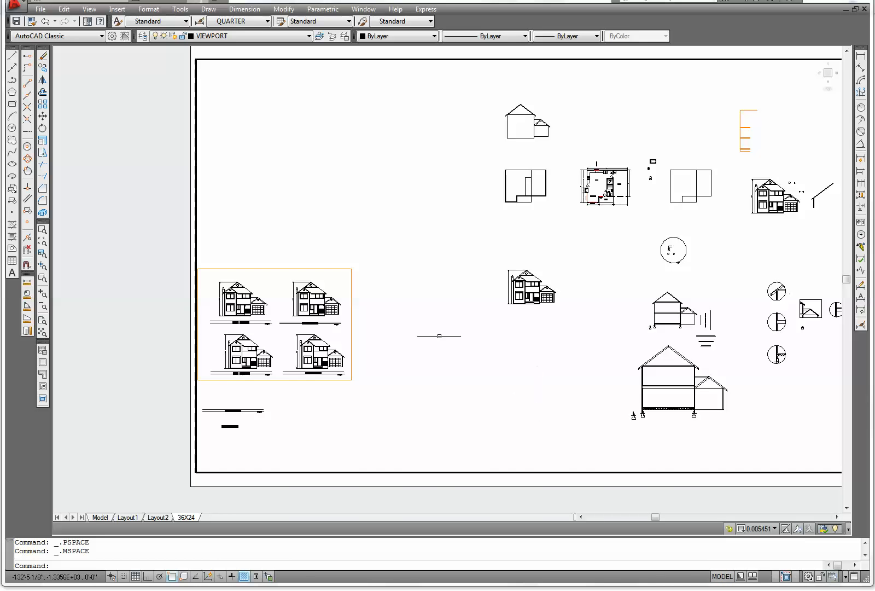
pyautogui.scroll(-4, 476, 342)
pyautogui.scroll(3, 476, 343)
pyautogui.scroll(-2, 477, 343)
pyautogui.scroll(1, 474, 343)
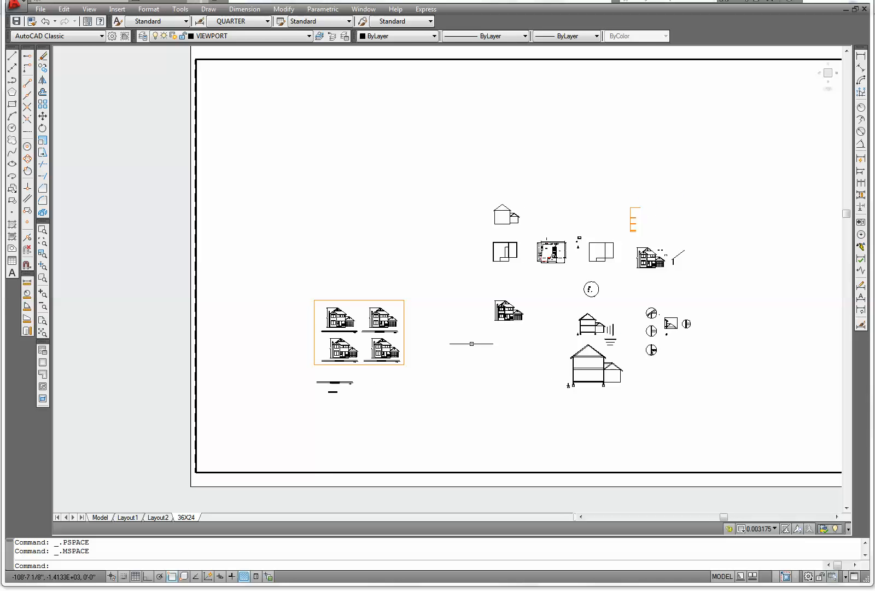
pyautogui.scroll(-2, 472, 344)
pyautogui.scroll(1, 473, 344)
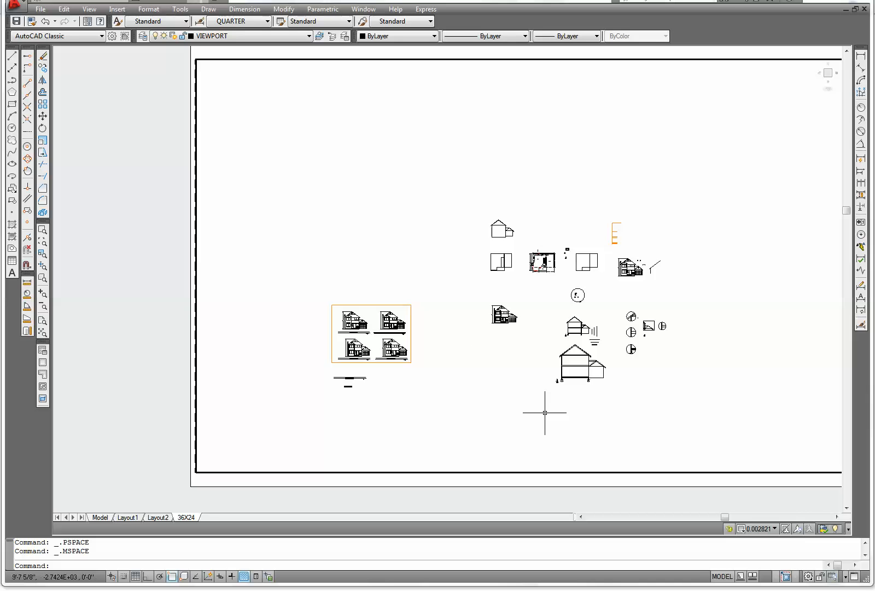
pyautogui.click(722, 577)
pyautogui.scroll(-2, 507, 370)
pyautogui.scroll(2, 503, 368)
pyautogui.scroll(-4, 504, 368)
pyautogui.scroll(1, 500, 367)
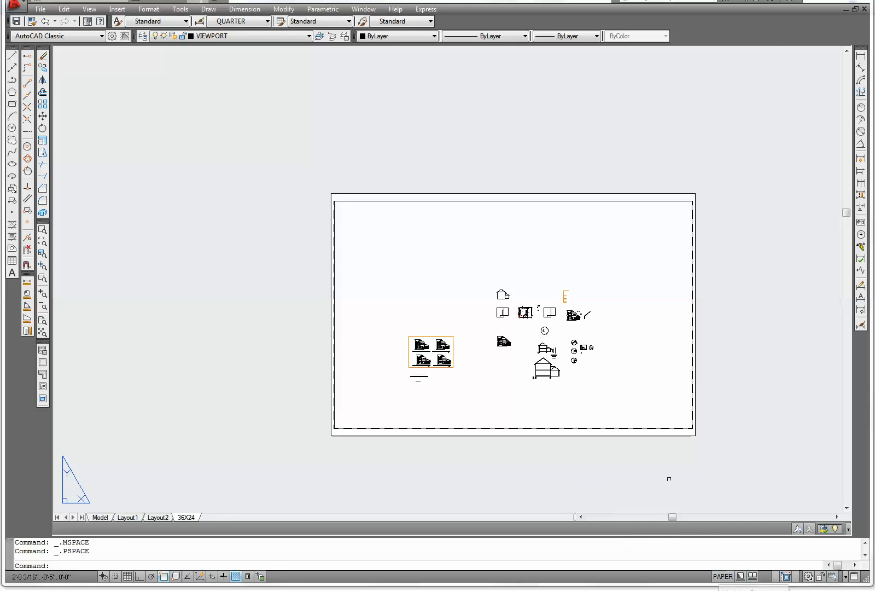
pyautogui.scroll(3, 586, 425)
pyautogui.moveTo(578, 460); pyautogui.dragTo(581, 493, button='middle')
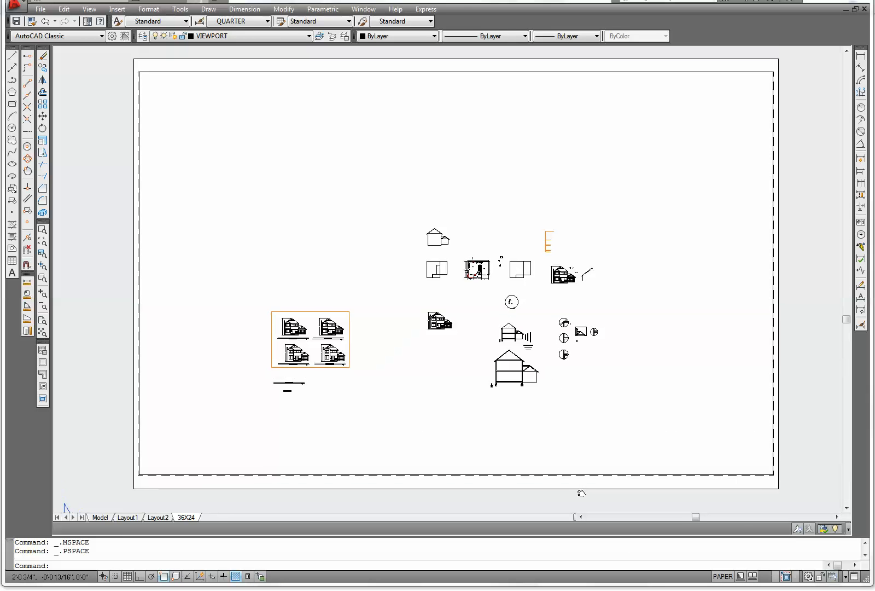
pyautogui.click(719, 577)
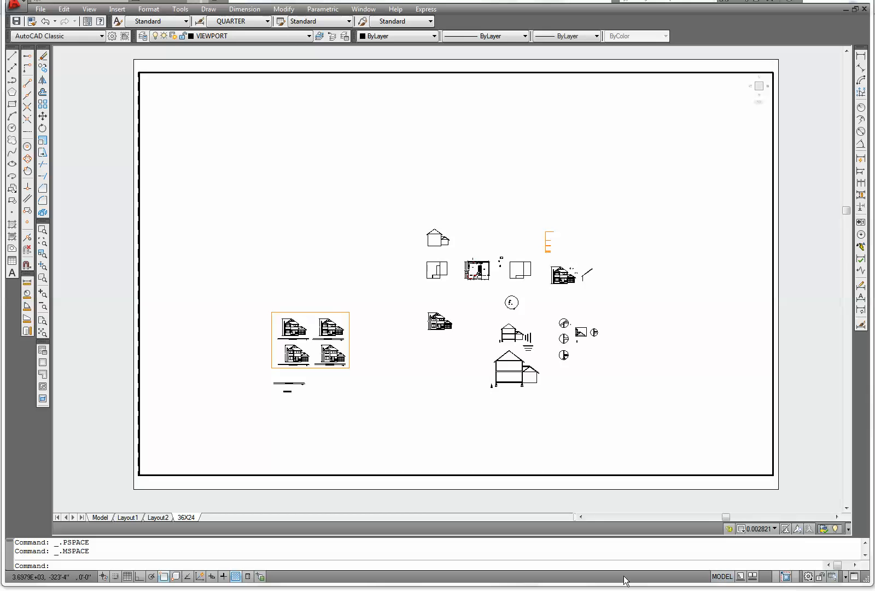
pyautogui.scroll(-2, 397, 370)
pyautogui.scroll(3, 397, 370)
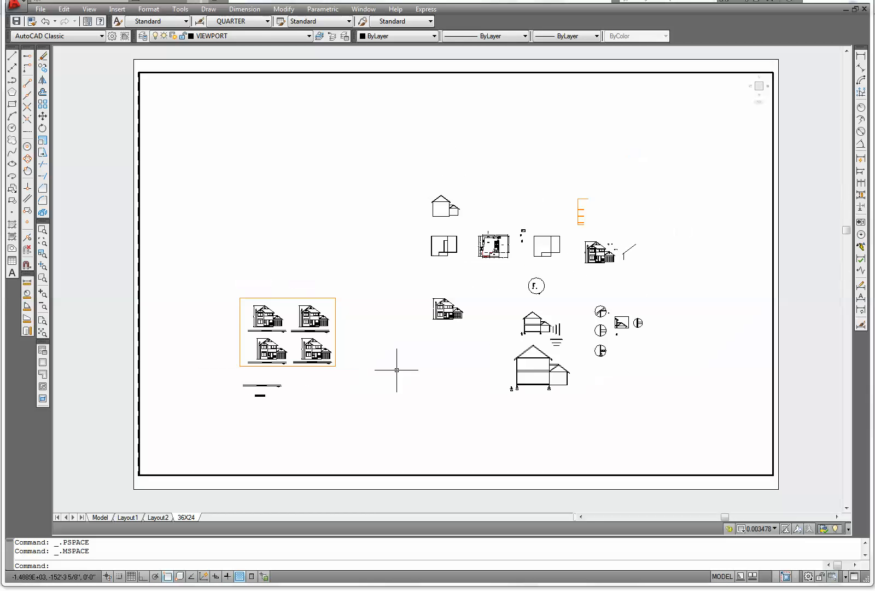
pyautogui.scroll(1, 397, 370)
pyautogui.moveTo(397, 371); pyautogui.dragTo(599, 365, button='middle')
pyautogui.scroll(5, 435, 344)
pyautogui.scroll(-2, 432, 379)
pyautogui.scroll(1, 432, 379)
pyautogui.moveTo(433, 379); pyautogui.dragTo(420, 368, button='middle')
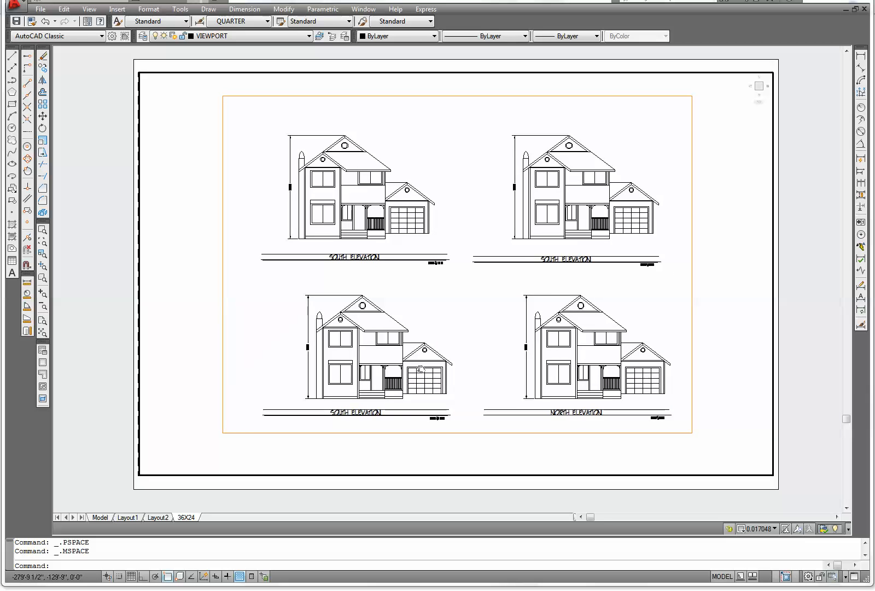
pyautogui.scroll(1, 422, 368)
pyautogui.scroll(-1, 422, 369)
pyautogui.scroll(2, 422, 369)
pyautogui.moveTo(423, 369); pyautogui.dragTo(428, 395, button='middle')
pyautogui.scroll(-3, 429, 395)
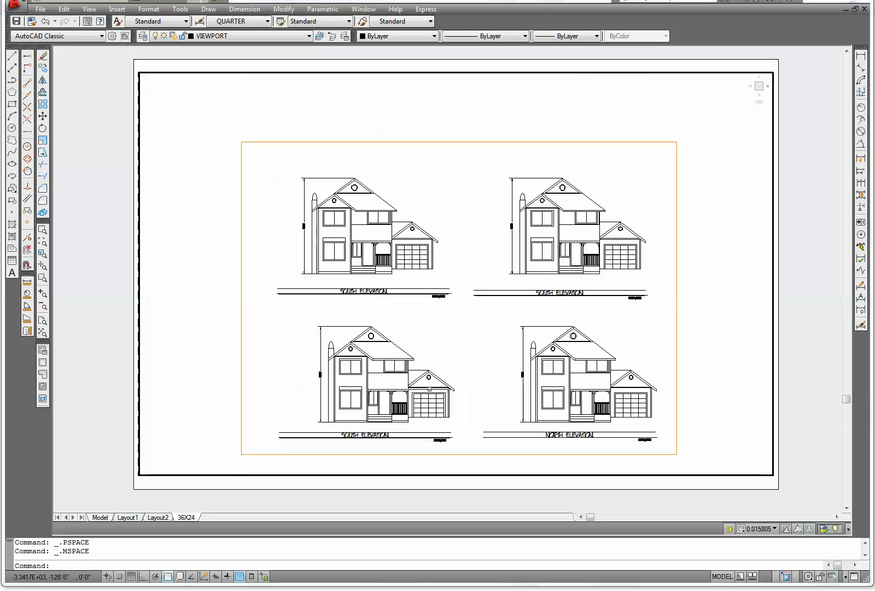
pyautogui.scroll(2, 430, 398)
pyautogui.scroll(2, 430, 378)
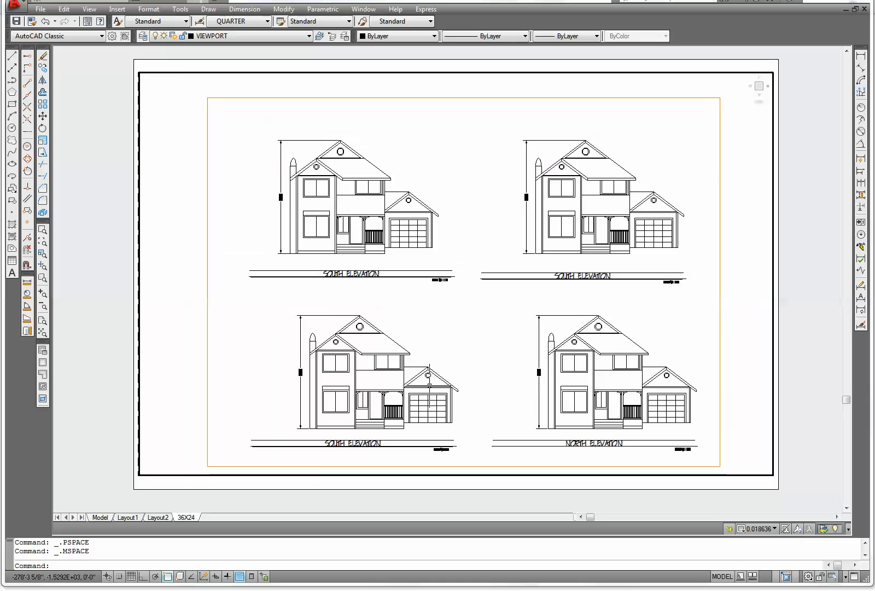
pyautogui.moveTo(465, 381); pyautogui.dragTo(464, 372, button='middle')
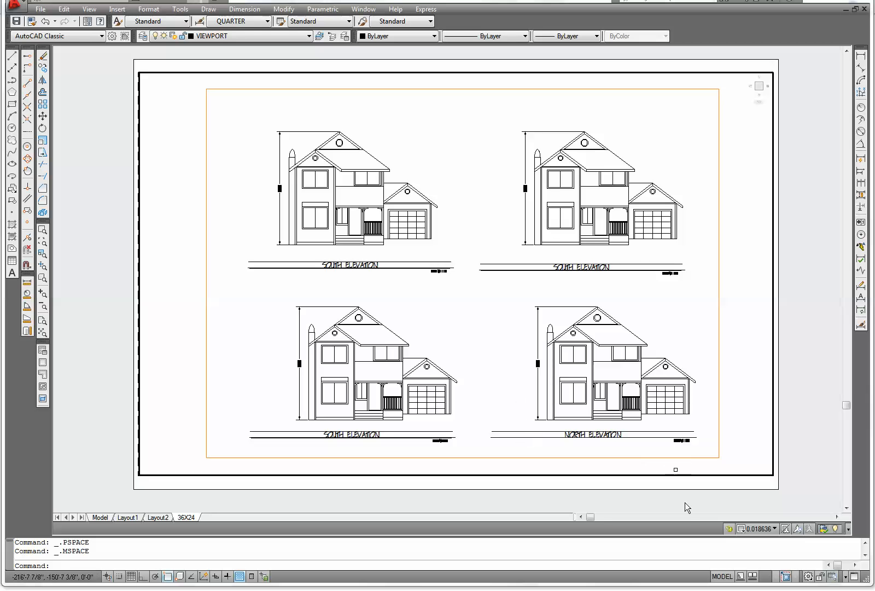
# Set the viewport scale to 1/4" = 1'-0" and recenter the elevations
pyautogui.click(774, 529)
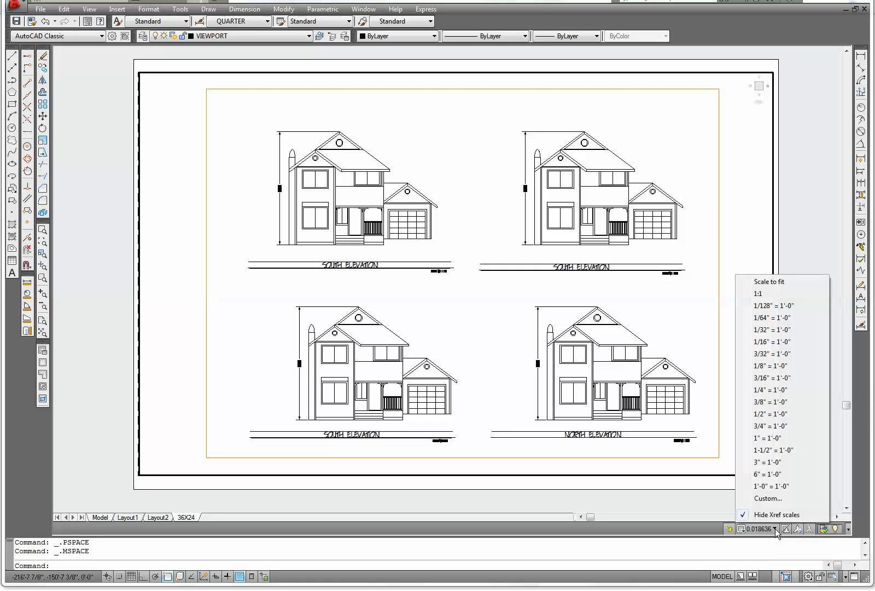
pyautogui.click(774, 390)
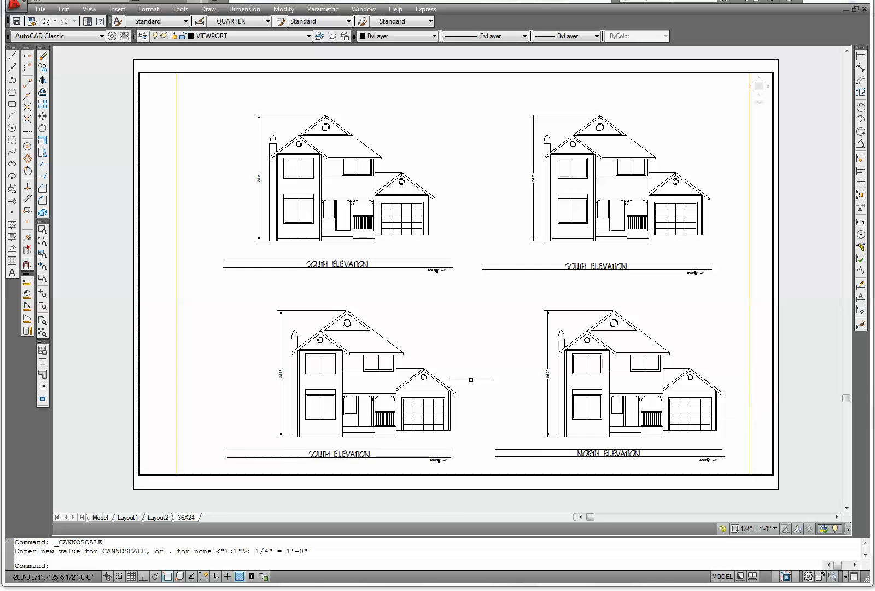
pyautogui.moveTo(488, 372); pyautogui.dragTo(485, 370, button='middle')
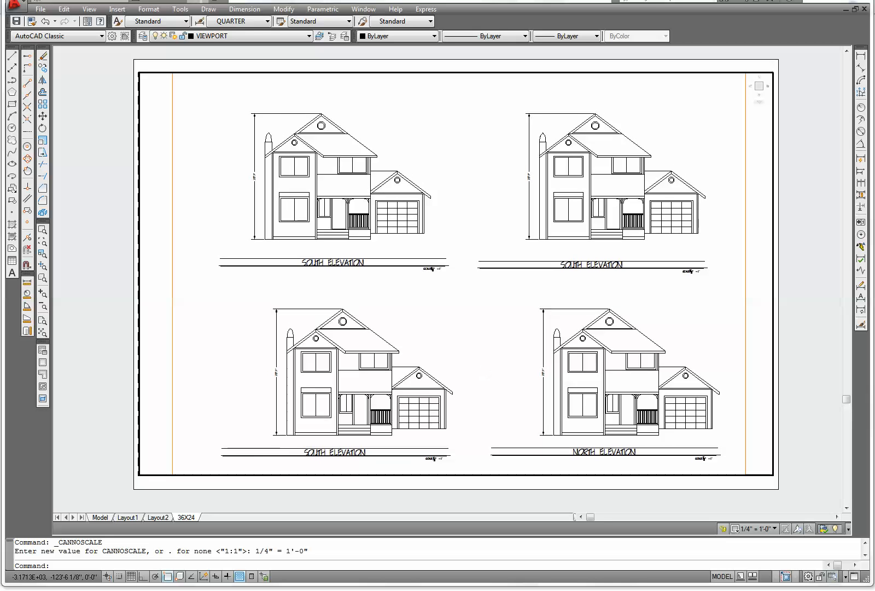